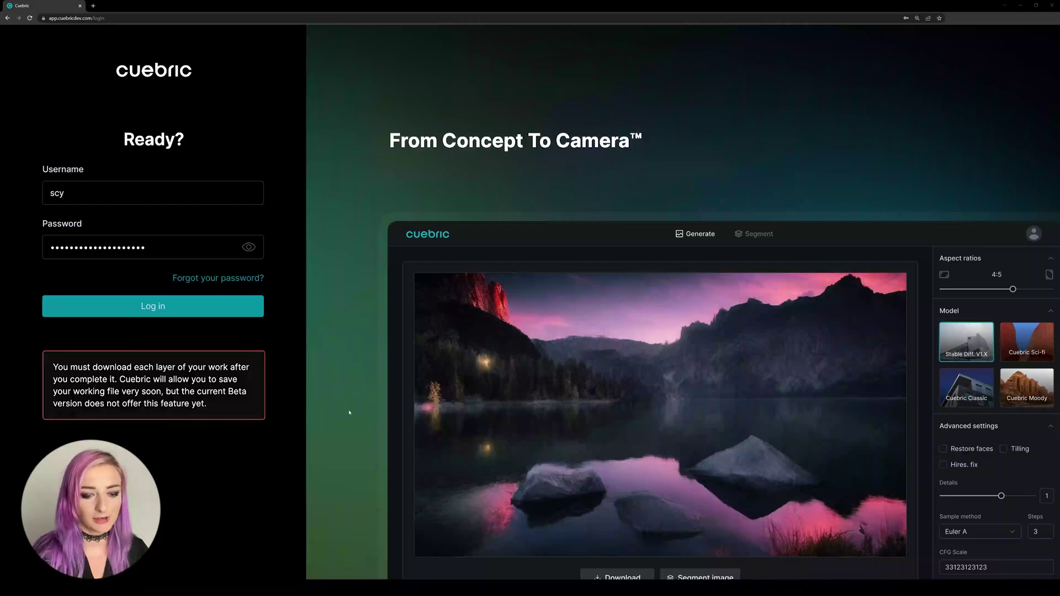
Step: Submit the Cuebric login form to reach the Image Generator page
{"action": "left_click", "coordinate": [162, 308]}
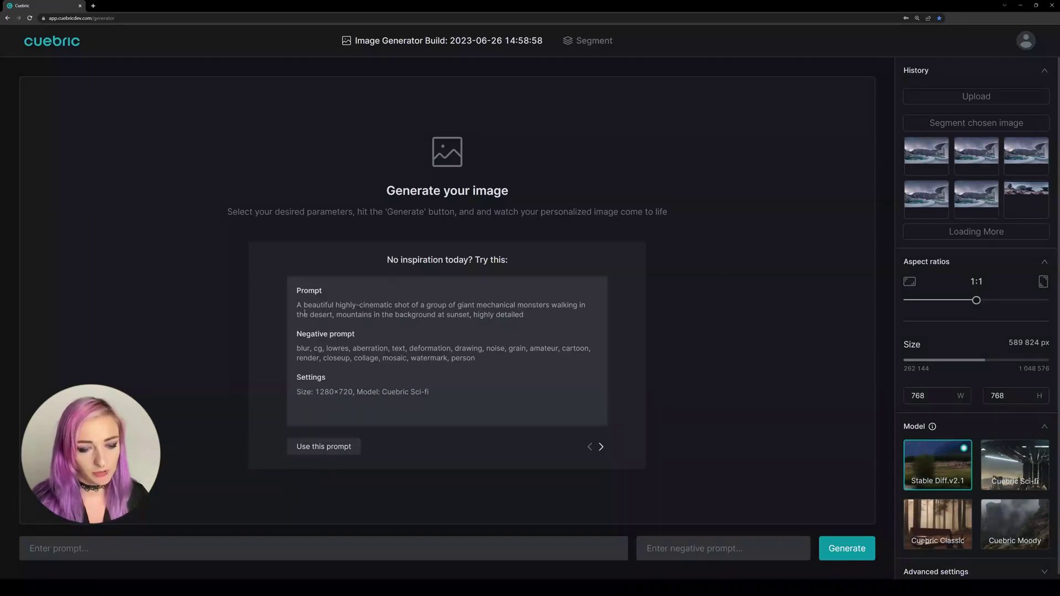
{"action": "left_click", "coordinate": [602, 447]}
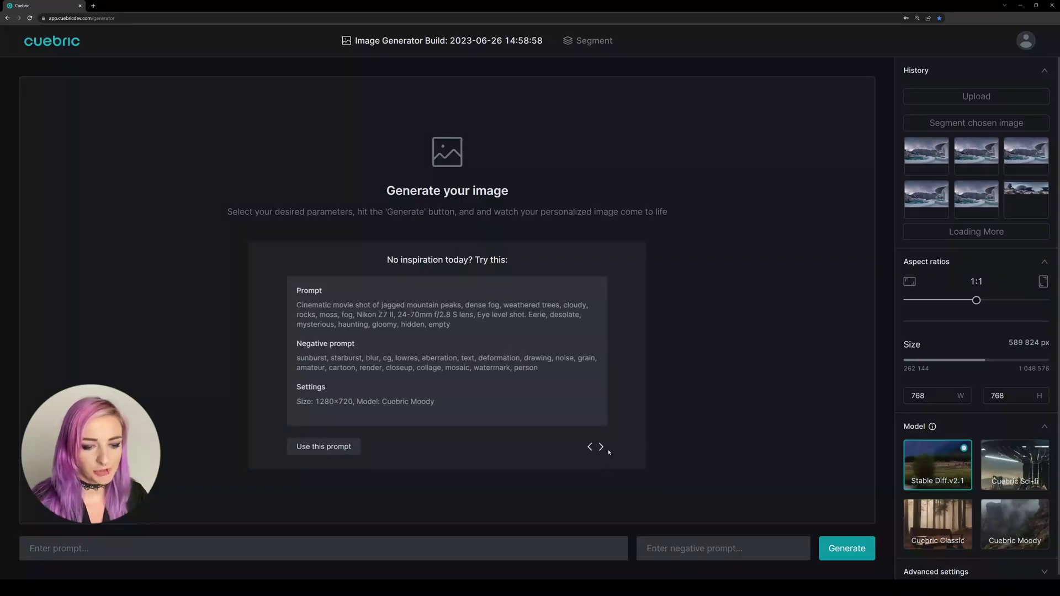
{"action": "left_click", "coordinate": [602, 447]}
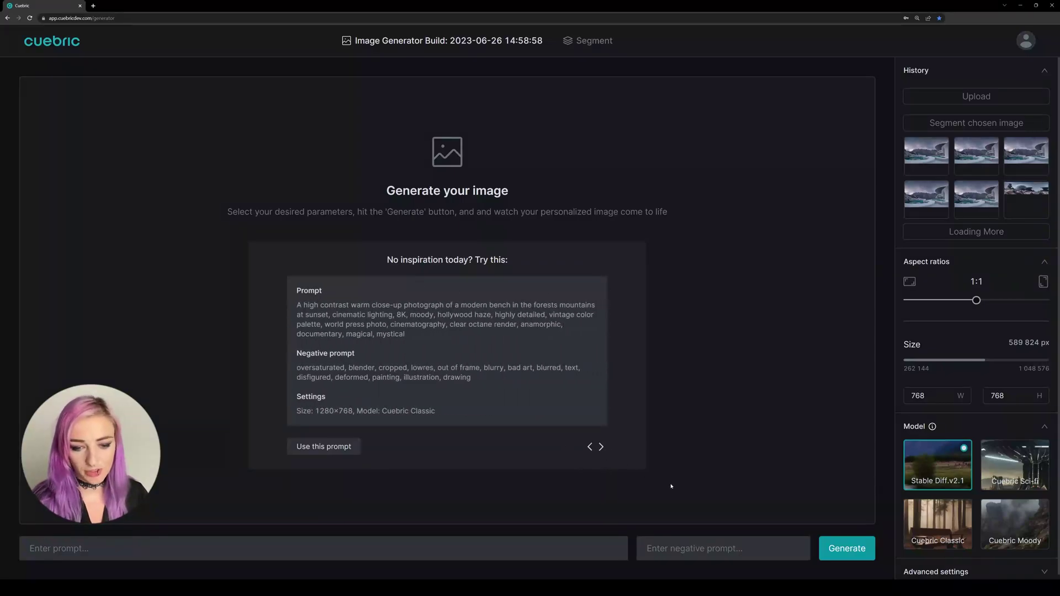
{"action": "left_click", "coordinate": [601, 448]}
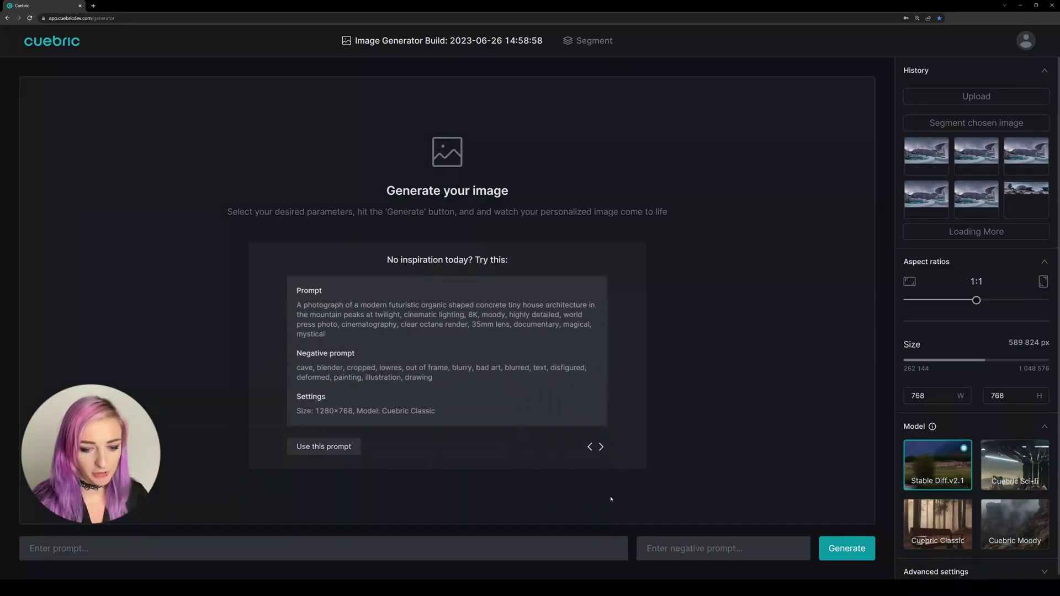
{"action": "left_click", "coordinate": [345, 448]}
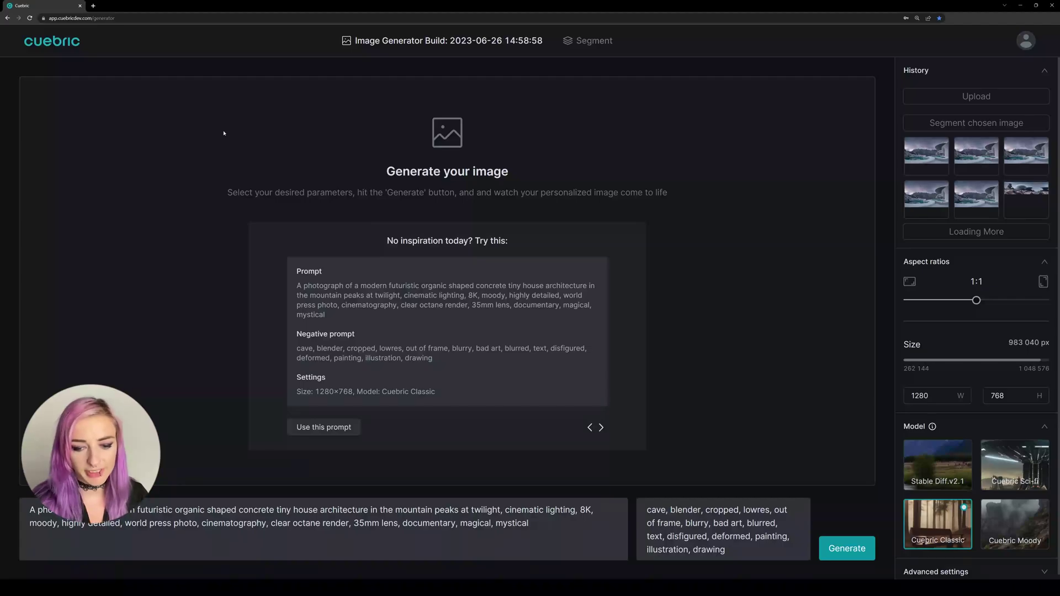
{"action": "left_click", "coordinate": [30, 17]}
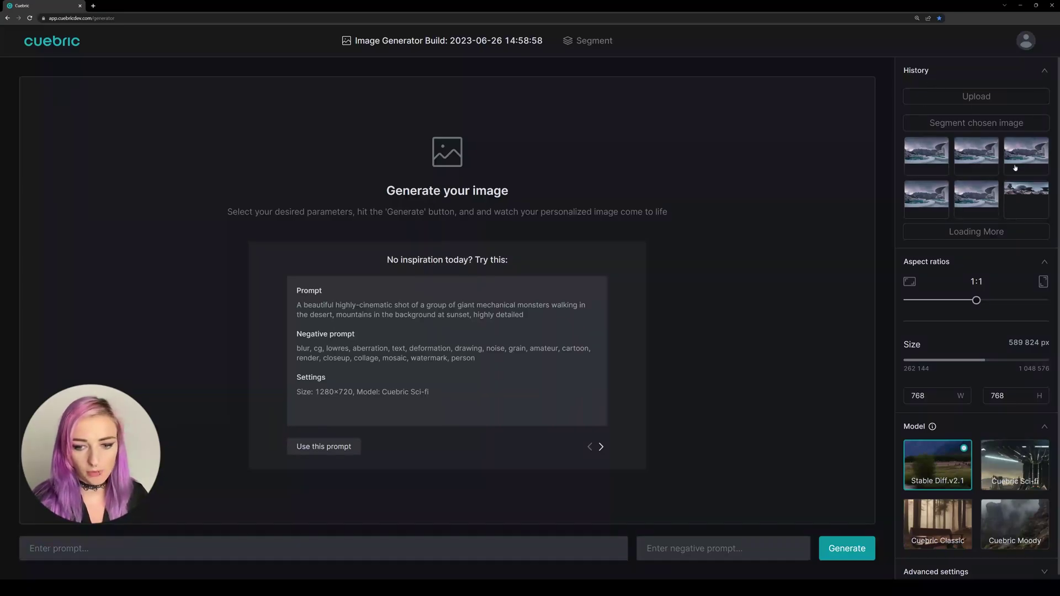
Step: Cancel the image upload and collapse the History panel of past images
{"action": "left_click", "coordinate": [965, 95]}
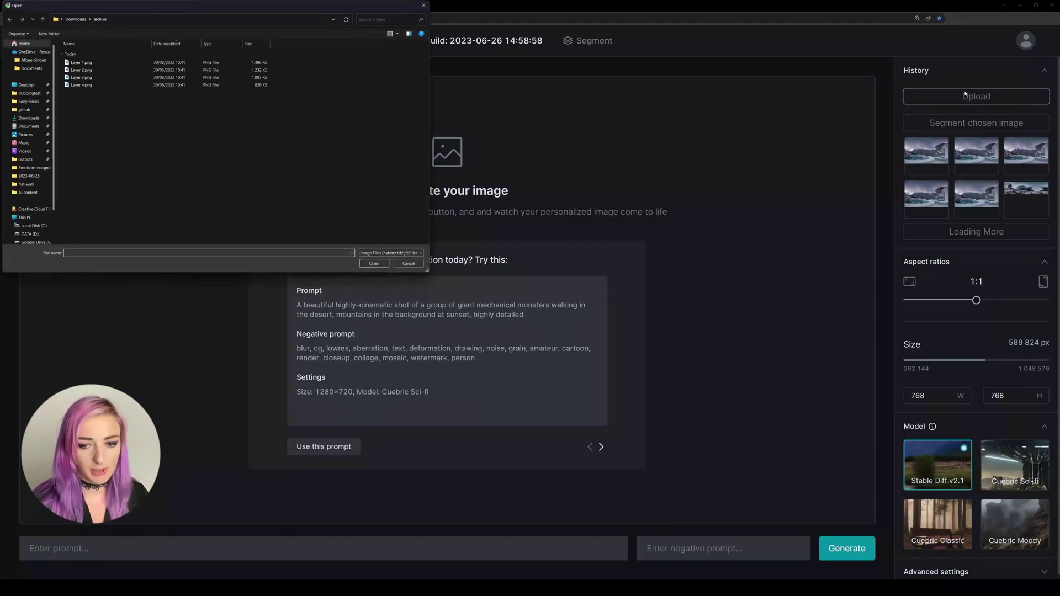
{"action": "left_click", "coordinate": [408, 263]}
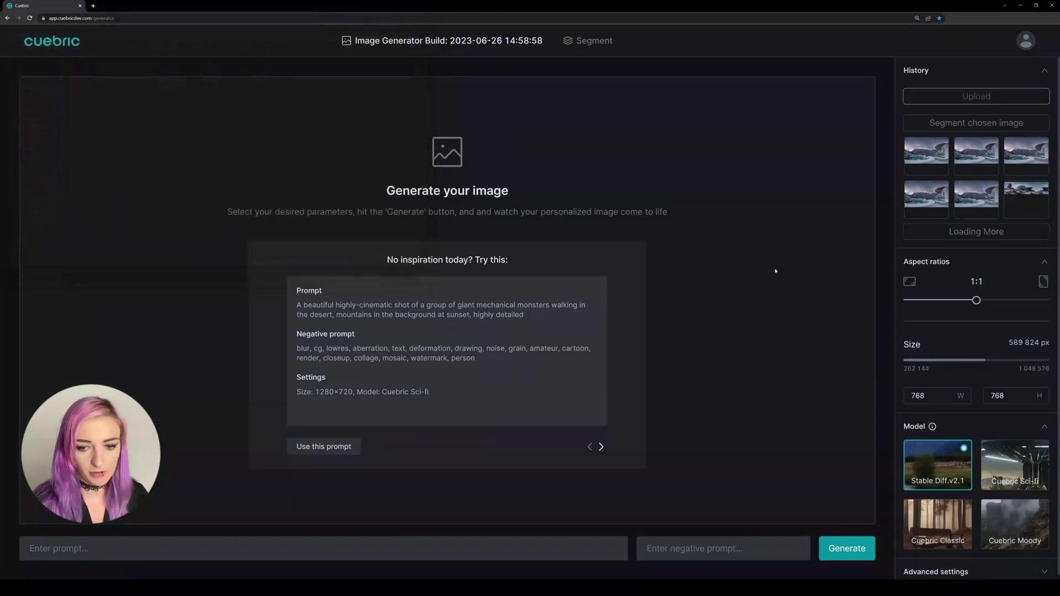
{"action": "left_click", "coordinate": [1044, 72]}
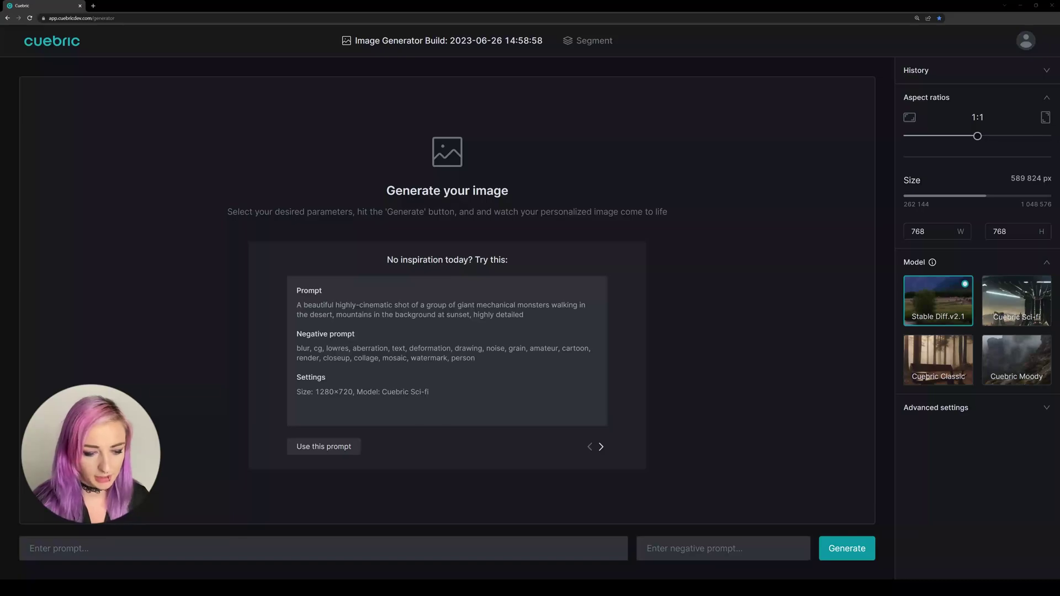
Step: Paste the moody mountain spa prompt, correcting 'pat' to 'path'
{"action": "left_click", "coordinate": [539, 548]}
{"action": "type", "text": "a beautiful realistic moody dark highly-cinematic fantasy close-up shot of a romantic pat towards a modern concrete organic-shaped grey spa in the foreground, in the mountains at night, volumetric lighting, symmetric"}
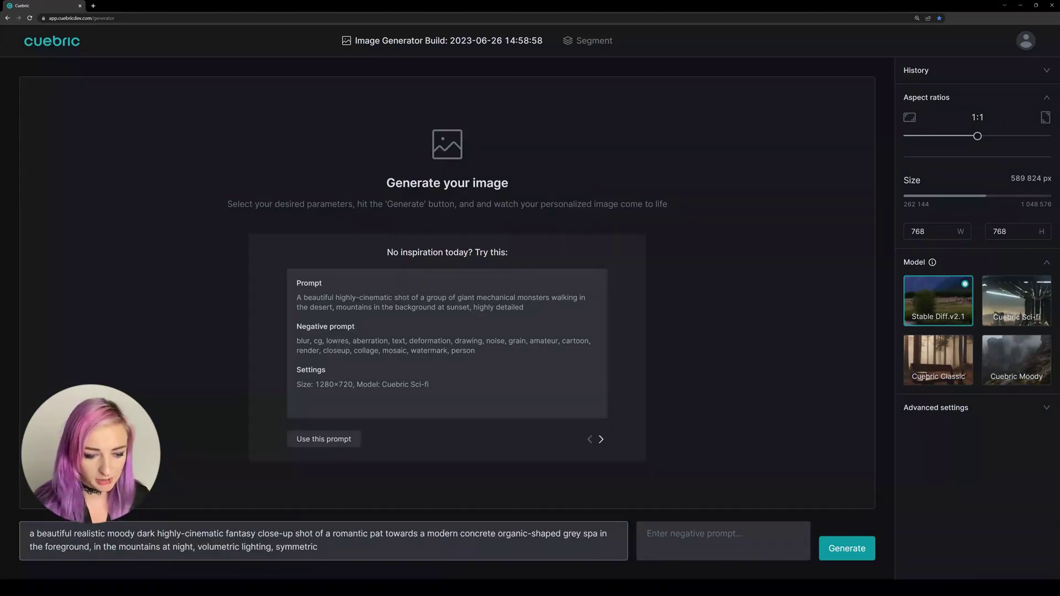
{"action": "type", "text": "h"}
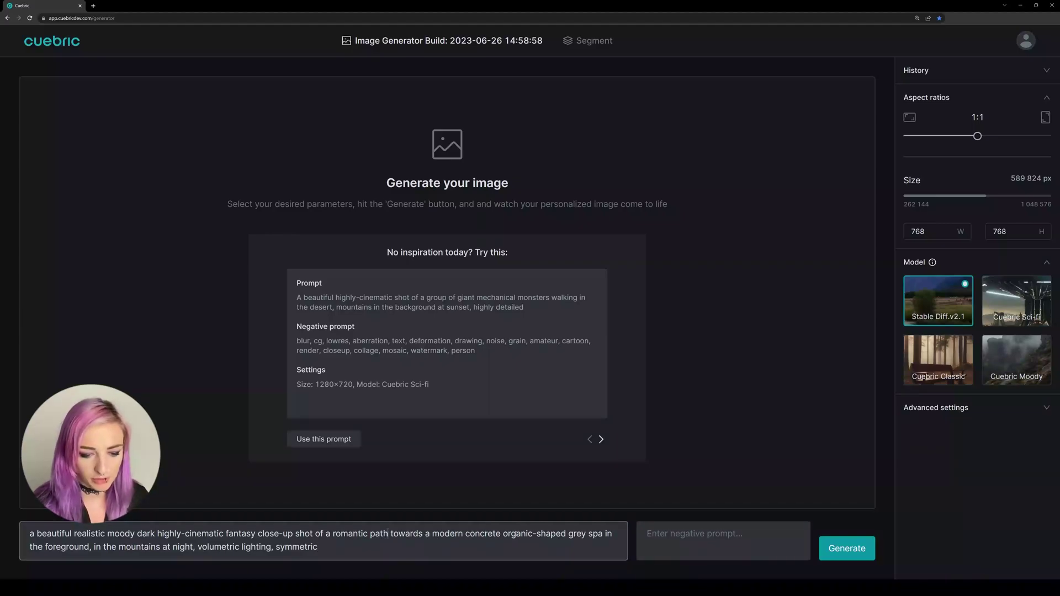
{"action": "left_click_drag", "start_coordinate": [503, 534], "coordinate": [159, 547]}
{"action": "left_click", "coordinate": [136, 547]}
{"action": "key", "text": "ctrl+a"}
{"action": "left_click", "coordinate": [472, 556]}
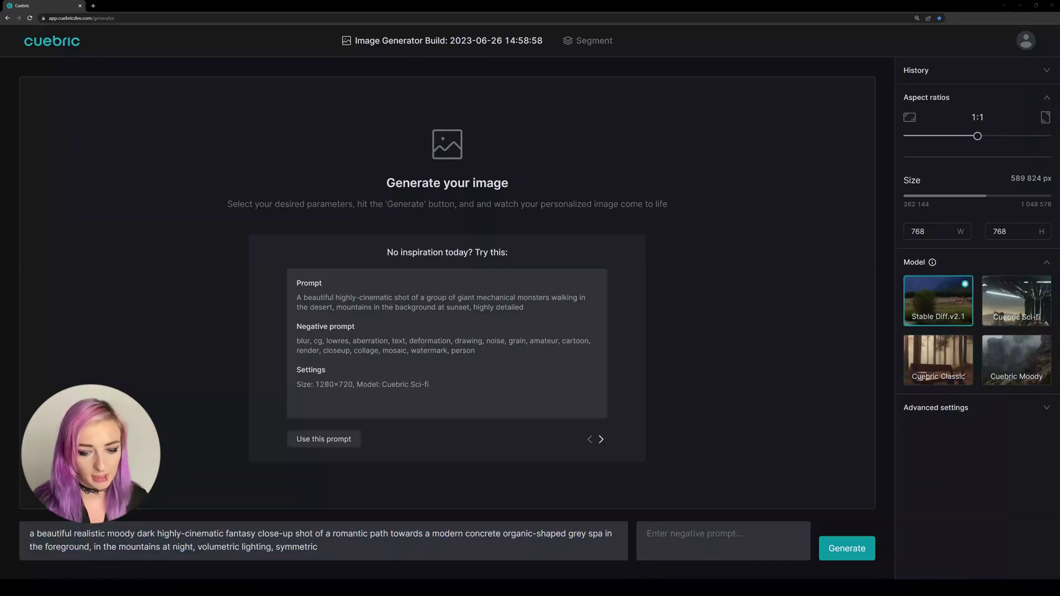
Step: Paste the negative prompt excluding watermark, floor, ground, dirt and more
{"action": "left_click", "coordinate": [723, 537]}
{"action": "type", "text": "watermark, floor, ground, dirt, blender, sun, saturated, over-exposed, cropped, lowres, out of frame, blurry, bad art, blurred, text, disfigured, deformed, painting, illustration, drawing, animal, human"}
{"action": "scroll", "coordinate": [716, 539], "scroll_direction": "up", "scroll_amount": 3}
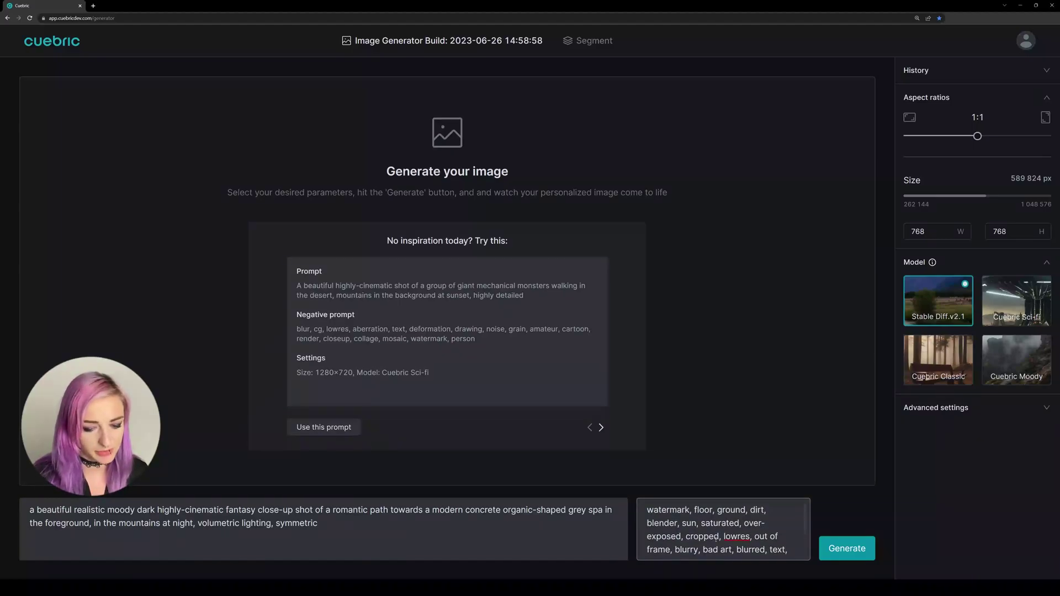
{"action": "scroll", "coordinate": [717, 539], "scroll_direction": "down", "scroll_amount": 2}
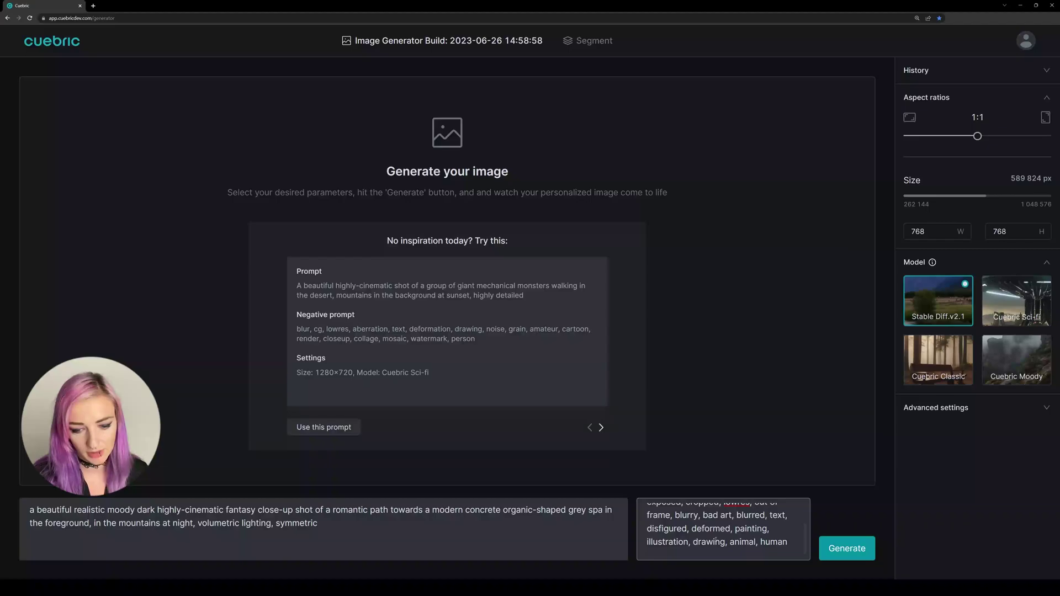
{"action": "scroll", "coordinate": [716, 539], "scroll_direction": "up", "scroll_amount": 1}
{"action": "scroll", "coordinate": [726, 538], "scroll_direction": "up", "scroll_amount": 2}
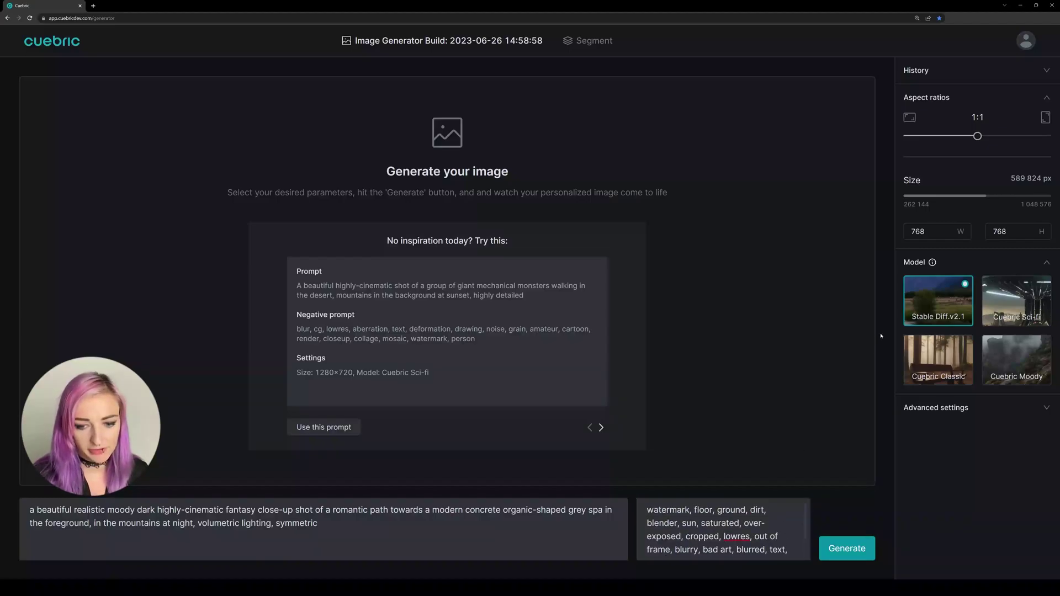
Step: Change width from 768 to 1280 (1280 × 768) and choose the Cuebric Sci-fi model
{"action": "left_click_drag", "start_coordinate": [935, 232], "coordinate": [907, 237]}
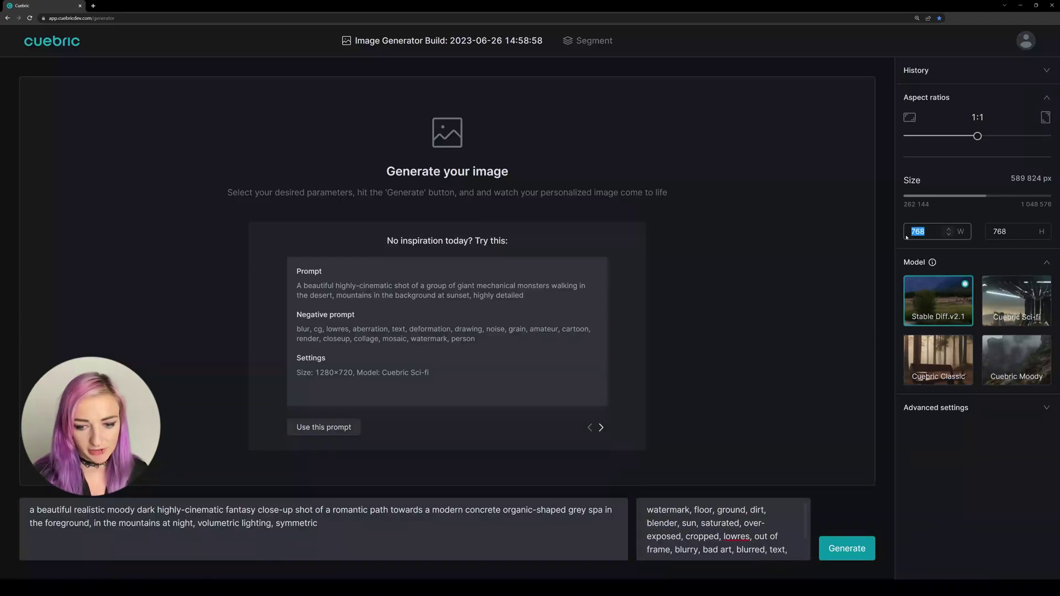
{"action": "type", "text": "1280"}
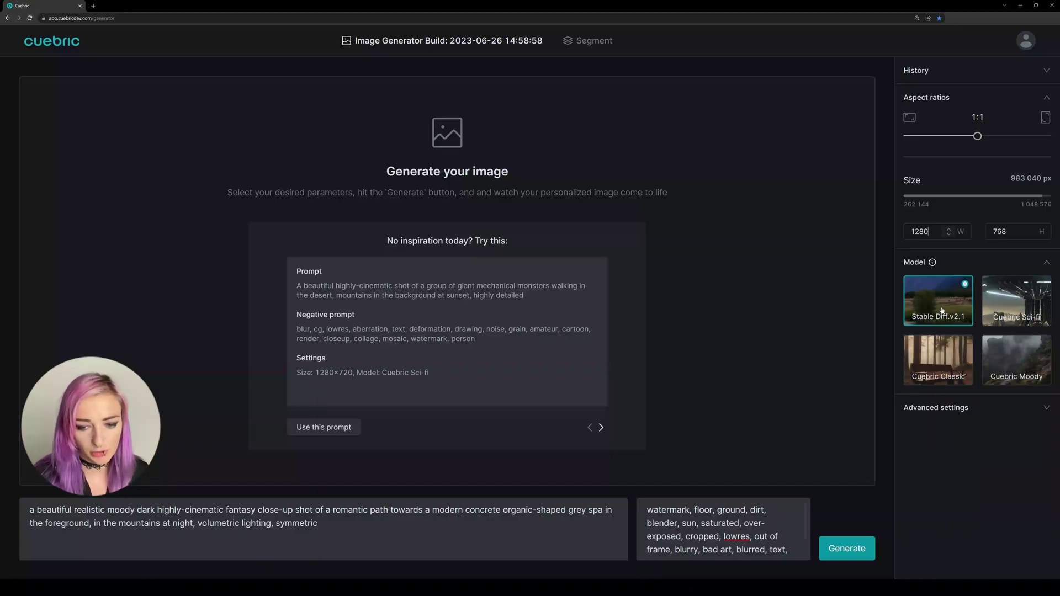
{"action": "key", "text": "BackSpace"}
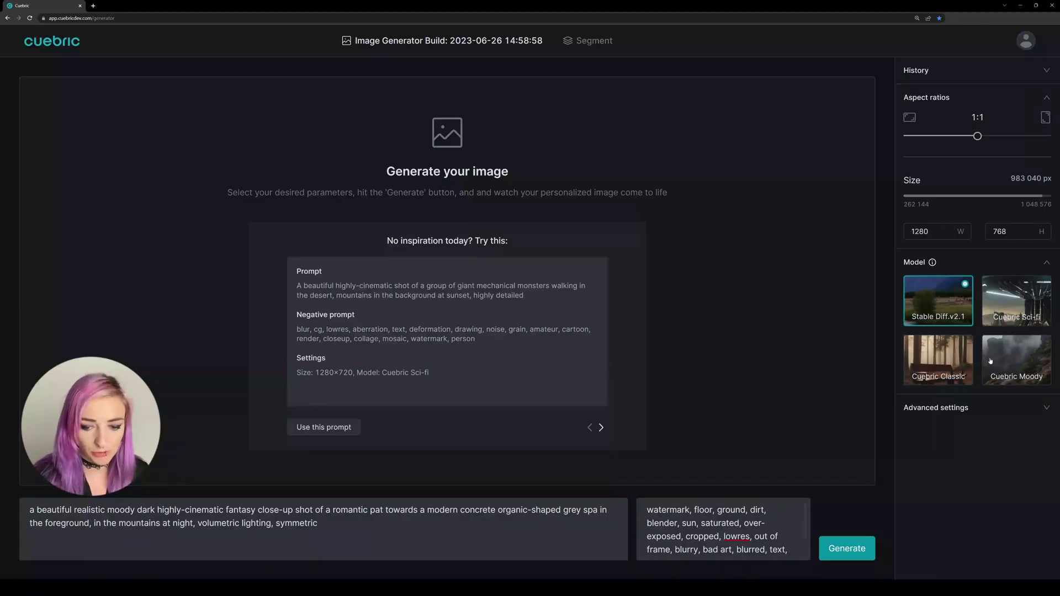
{"action": "left_click", "coordinate": [999, 319]}
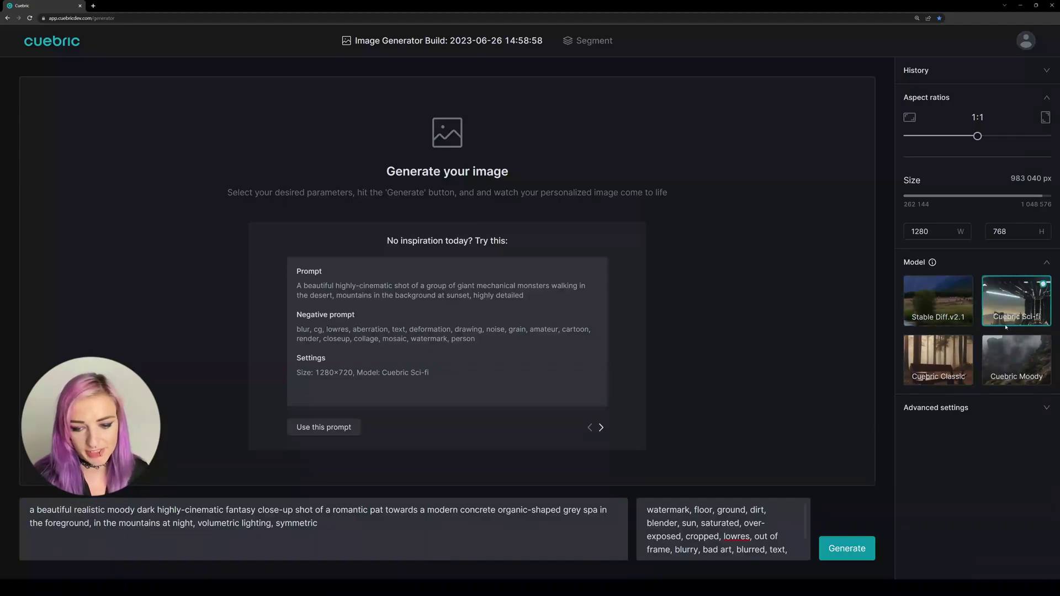
Step: Expand Advanced settings and browse the sample methods, keeping euler a selected
{"action": "left_click", "coordinate": [952, 408]}
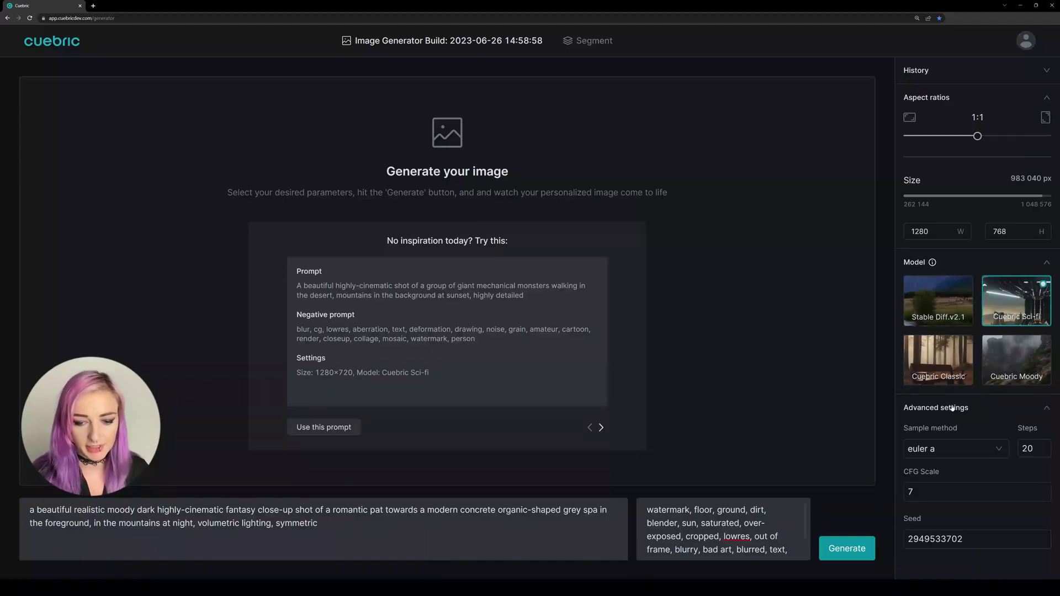
{"action": "left_click", "coordinate": [940, 450]}
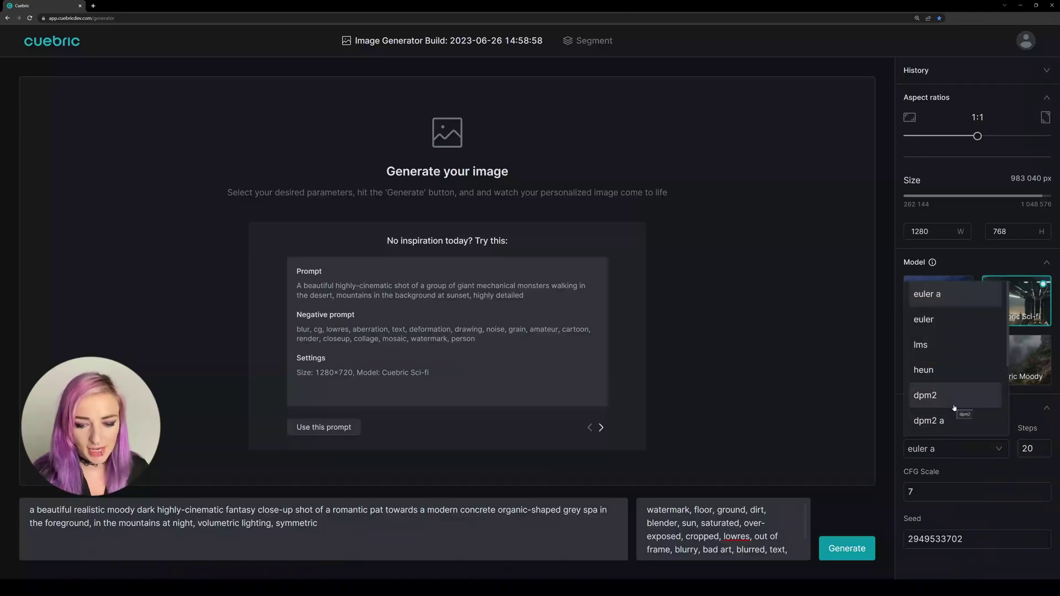
{"action": "scroll", "coordinate": [953, 410], "scroll_direction": "down", "scroll_amount": 1}
{"action": "scroll", "coordinate": [954, 409], "scroll_direction": "down", "scroll_amount": 4}
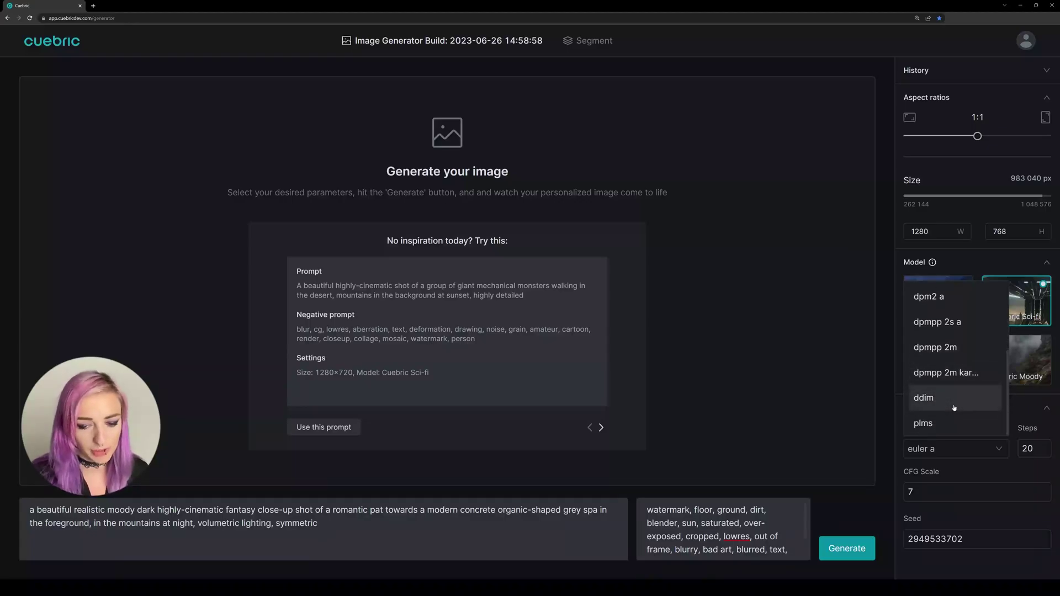
{"action": "scroll", "coordinate": [954, 408], "scroll_direction": "up", "scroll_amount": 5}
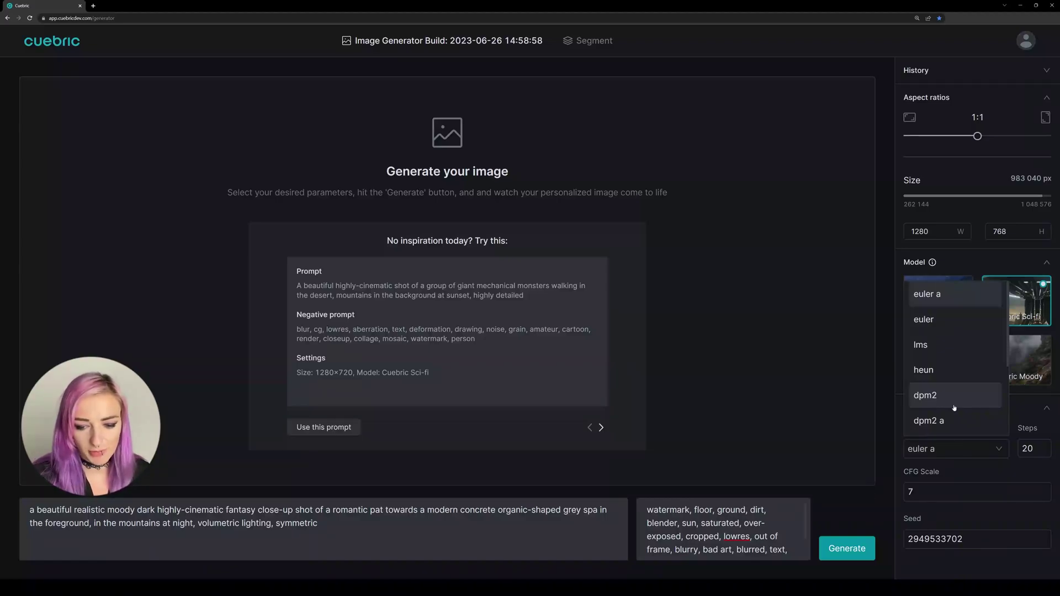
{"action": "left_click", "coordinate": [949, 300]}
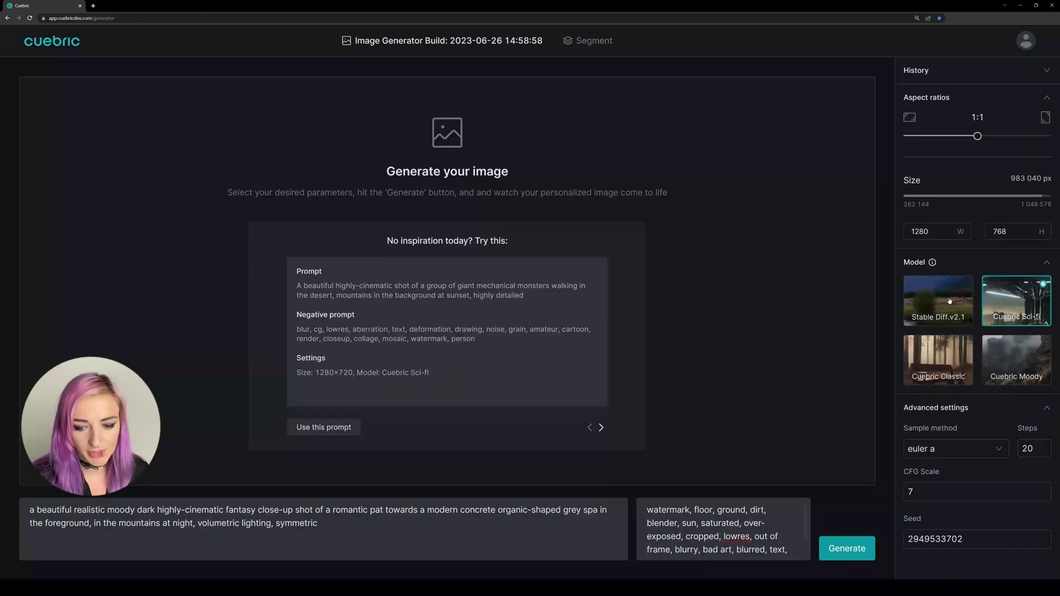
Step: Raise the sampling steps value to 50
{"action": "left_click", "coordinate": [1036, 447]}
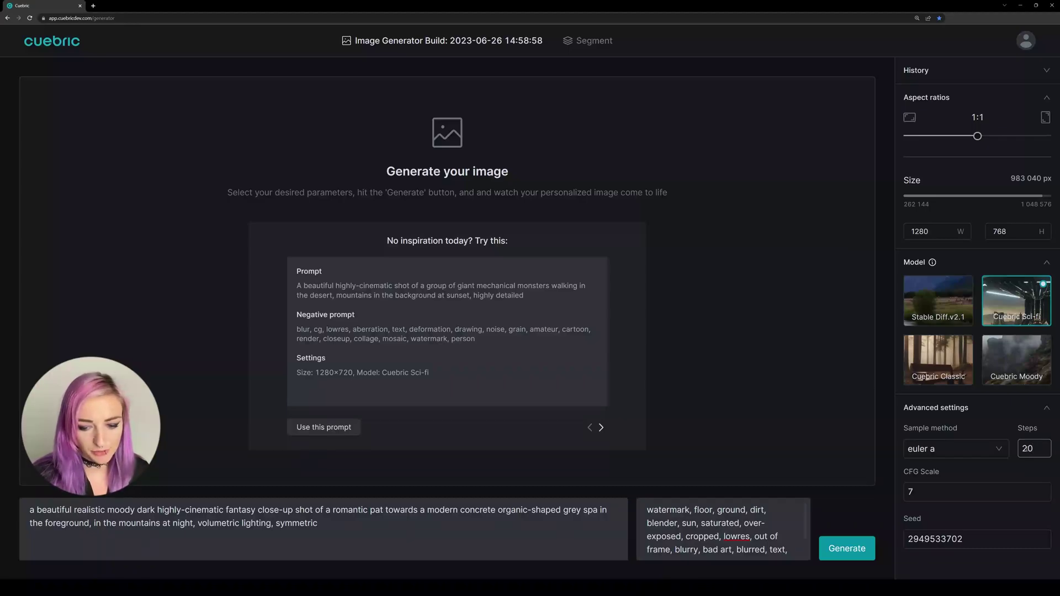
{"action": "left_click_drag", "start_coordinate": [1028, 448], "coordinate": [1022, 449]}
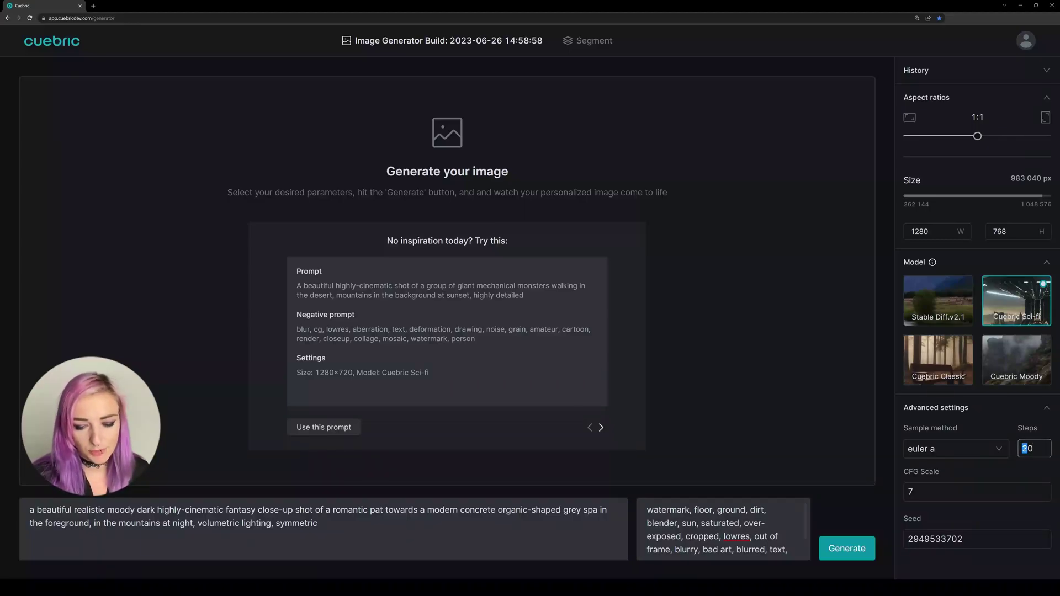
{"action": "type", "text": "5"}
{"action": "left_click", "coordinate": [1024, 489]}
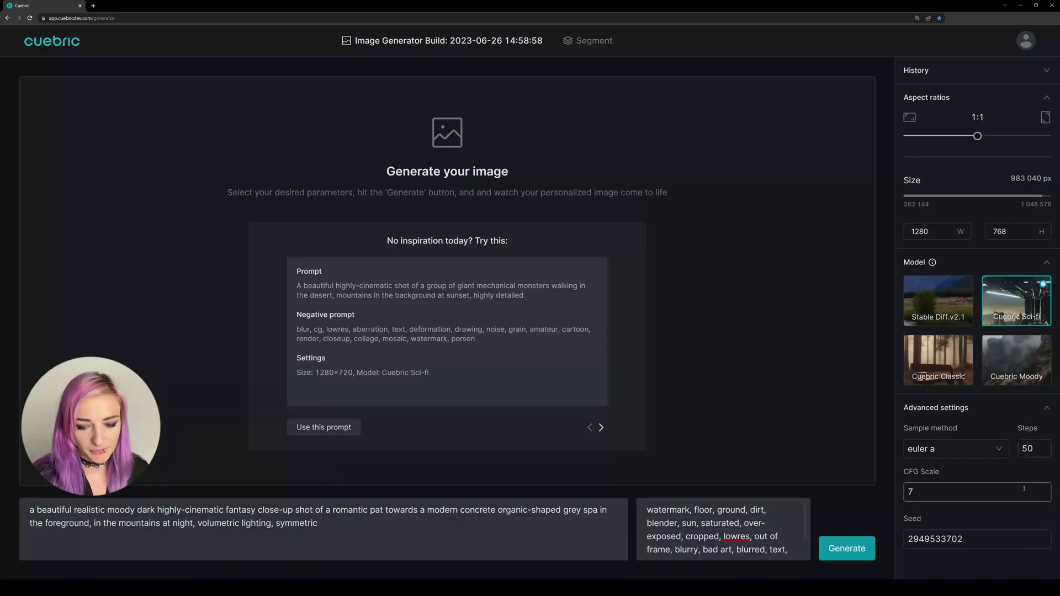
{"action": "double_click", "coordinate": [929, 493]}
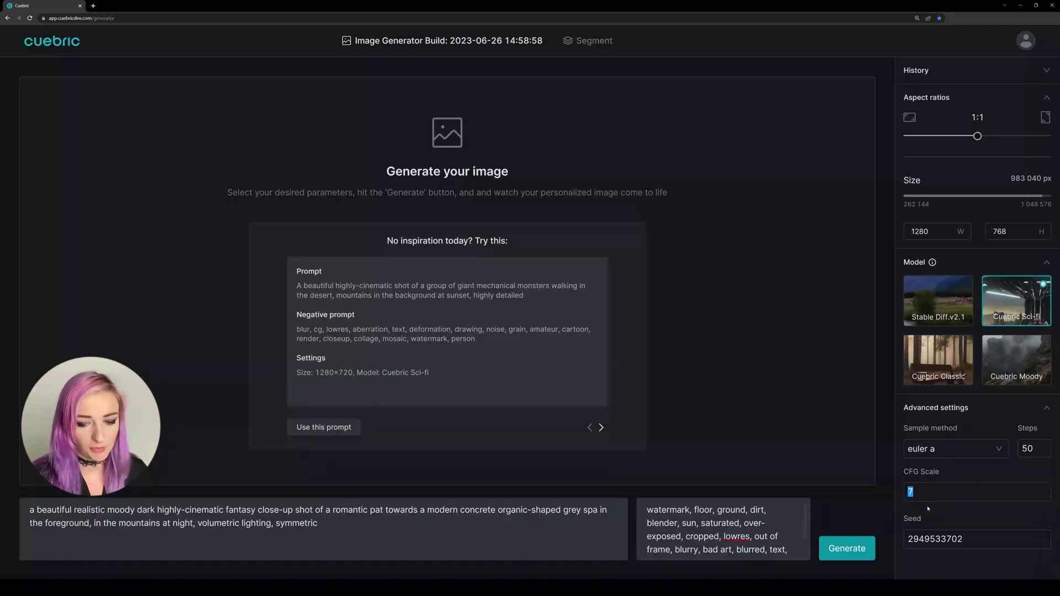
{"action": "type", "text": "15"}
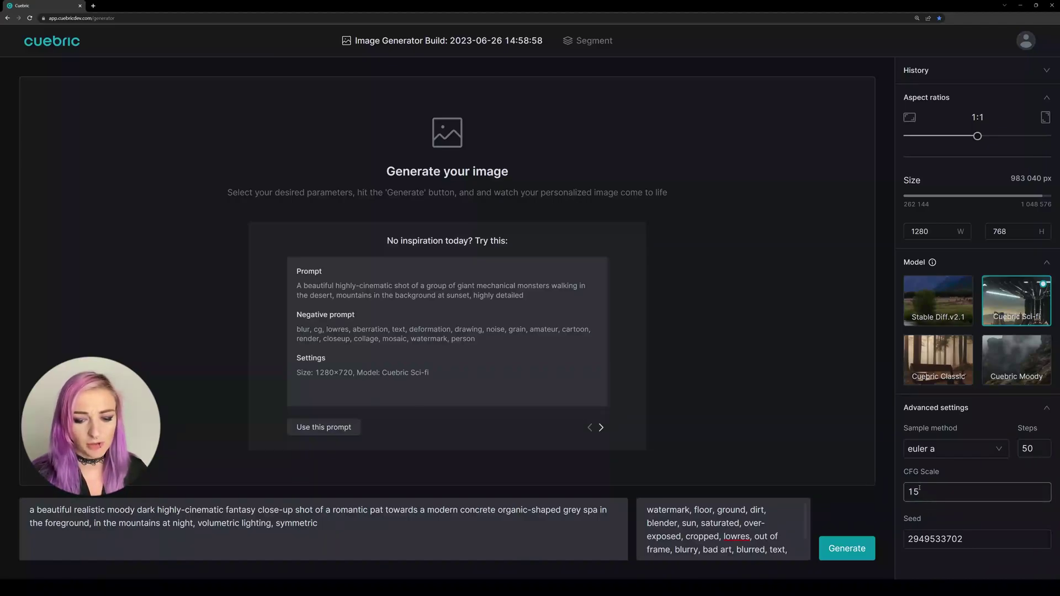
{"action": "double_click", "coordinate": [917, 493]}
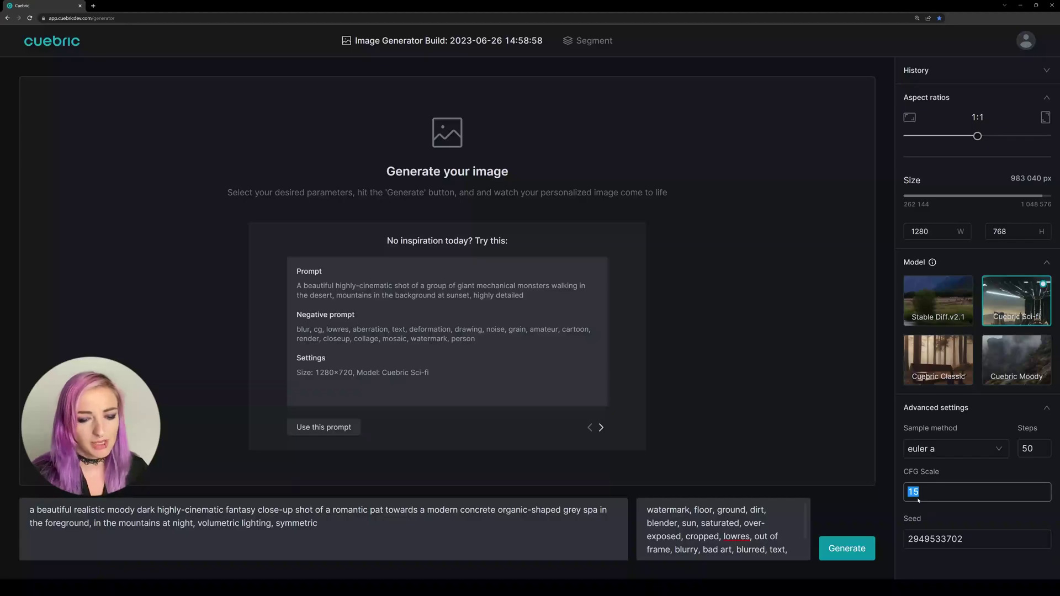
{"action": "type", "text": "3"}
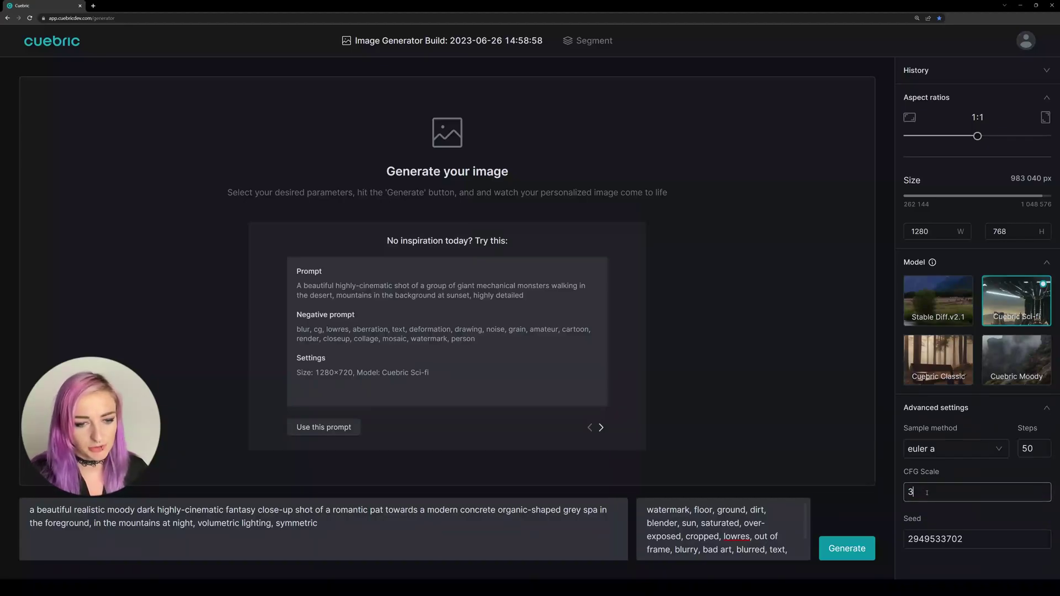
{"action": "key", "text": "BackSpace"}
{"action": "type", "text": "6"}
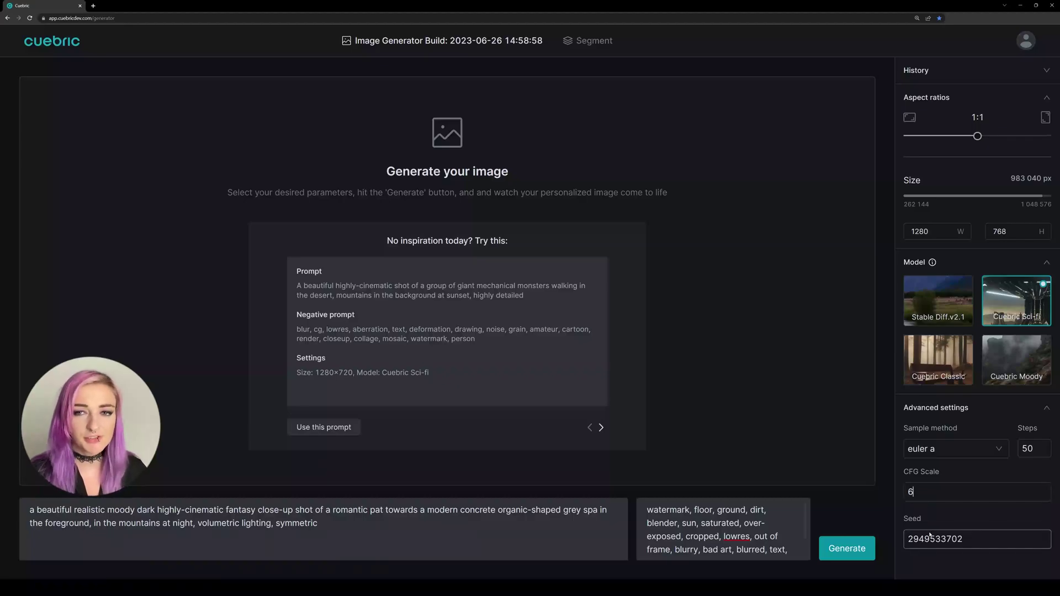
{"action": "double_click", "coordinate": [935, 539]}
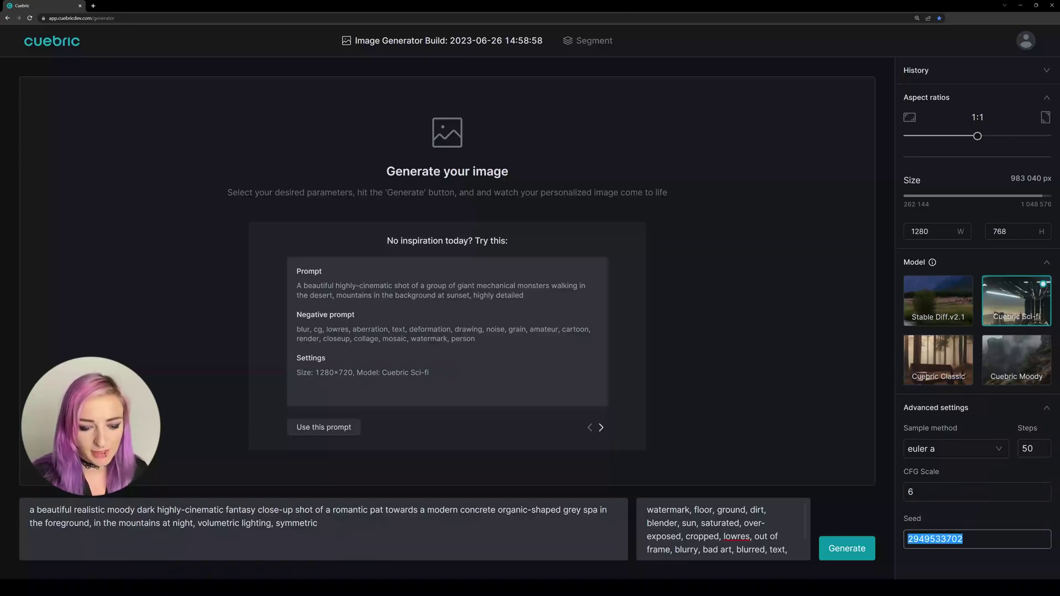
{"action": "left_click", "coordinate": [991, 541]}
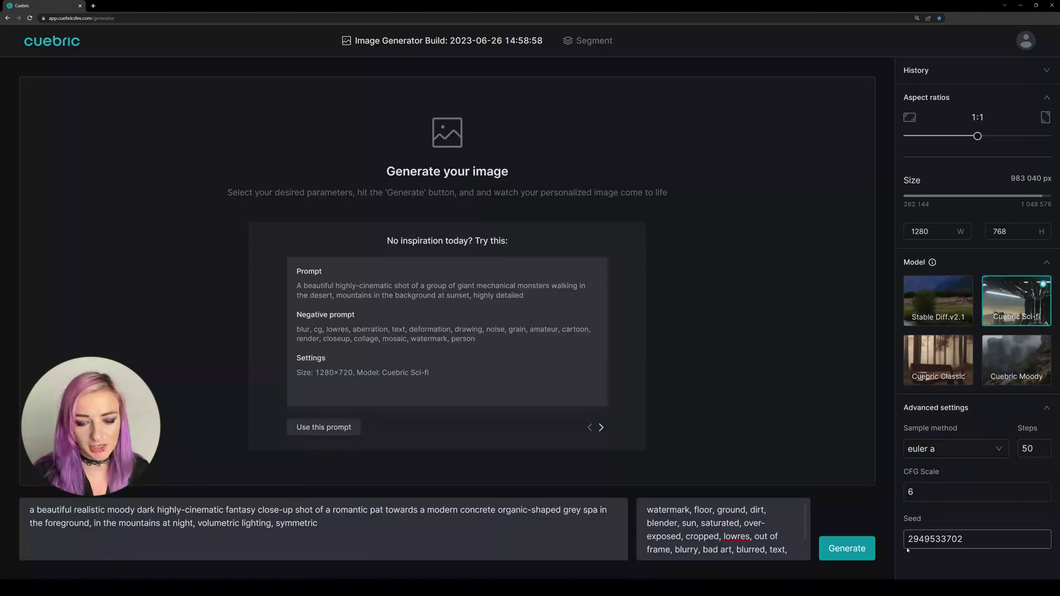
Step: Generate the spa image and download it as Generated_Image.png
{"action": "left_click", "coordinate": [853, 553]}
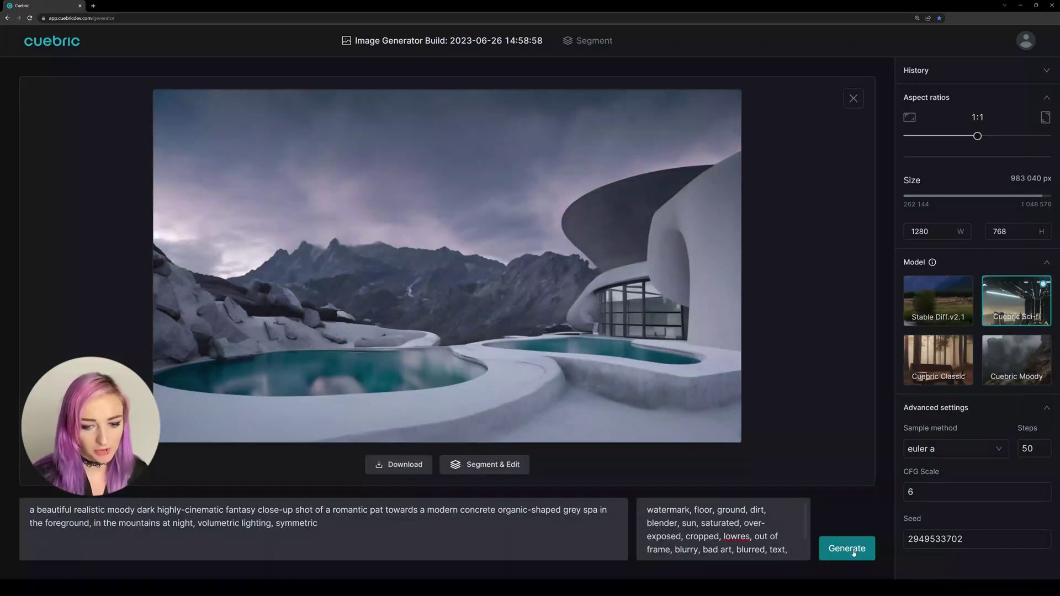
{"action": "left_click", "coordinate": [406, 464]}
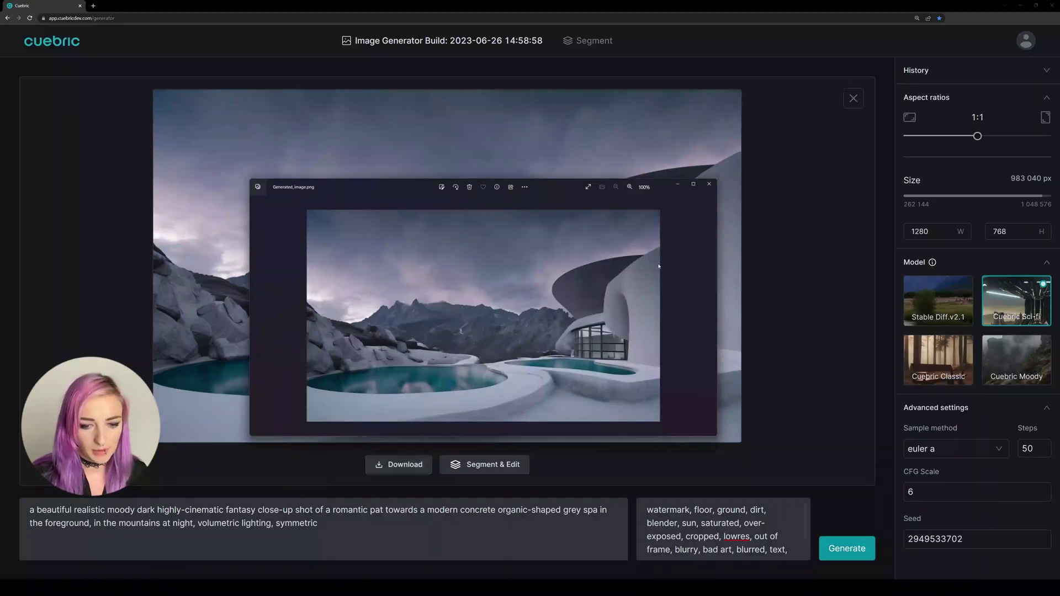
{"action": "left_click", "coordinate": [709, 185]}
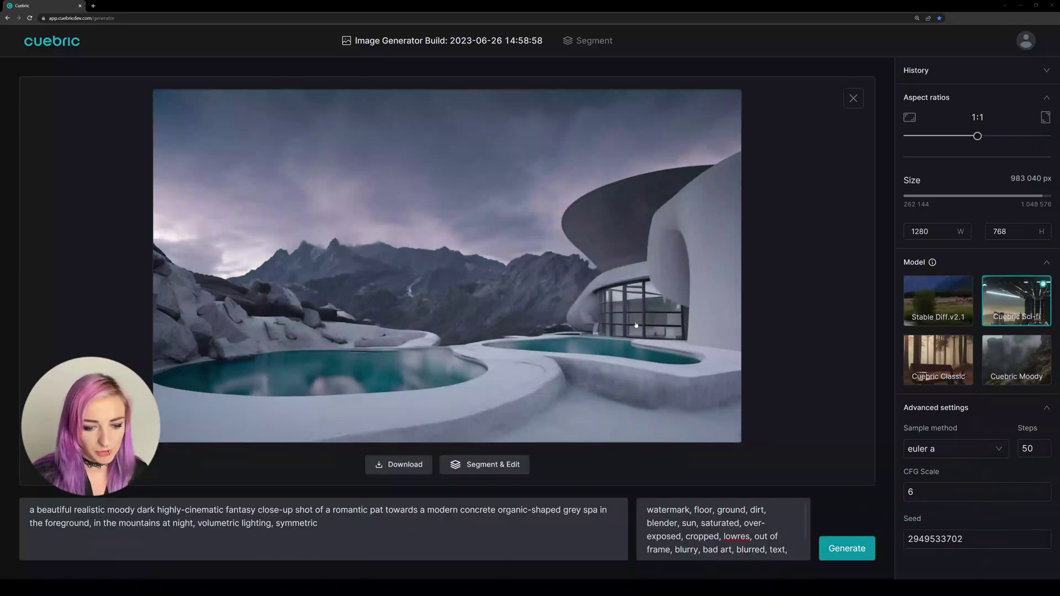
Step: Bring the spa image into Segment & Edit, shrink it to 737 × 442 and move it down
{"action": "left_click", "coordinate": [510, 465]}
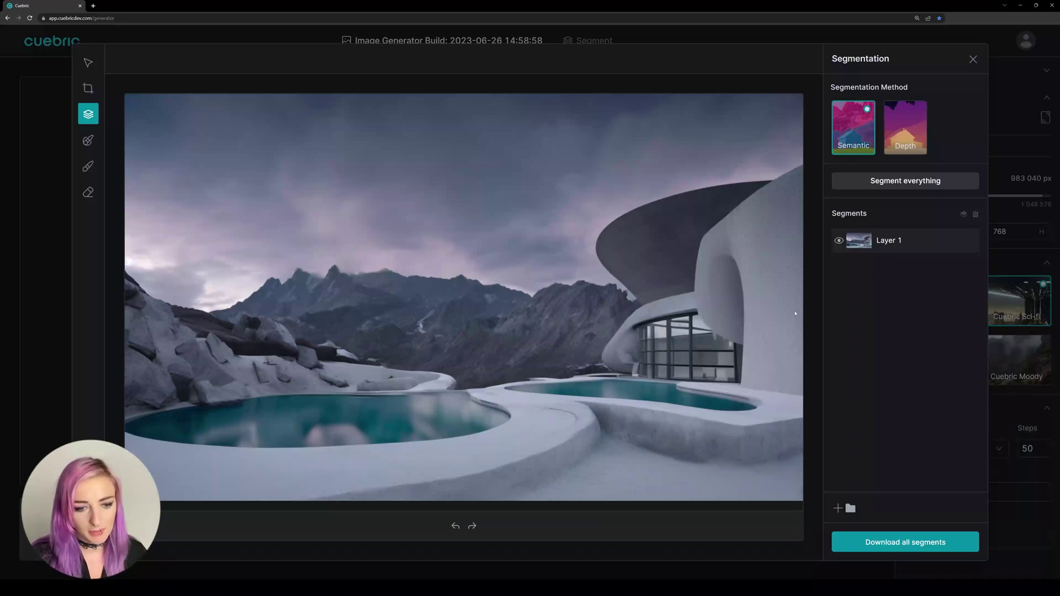
{"action": "left_click", "coordinate": [88, 63]}
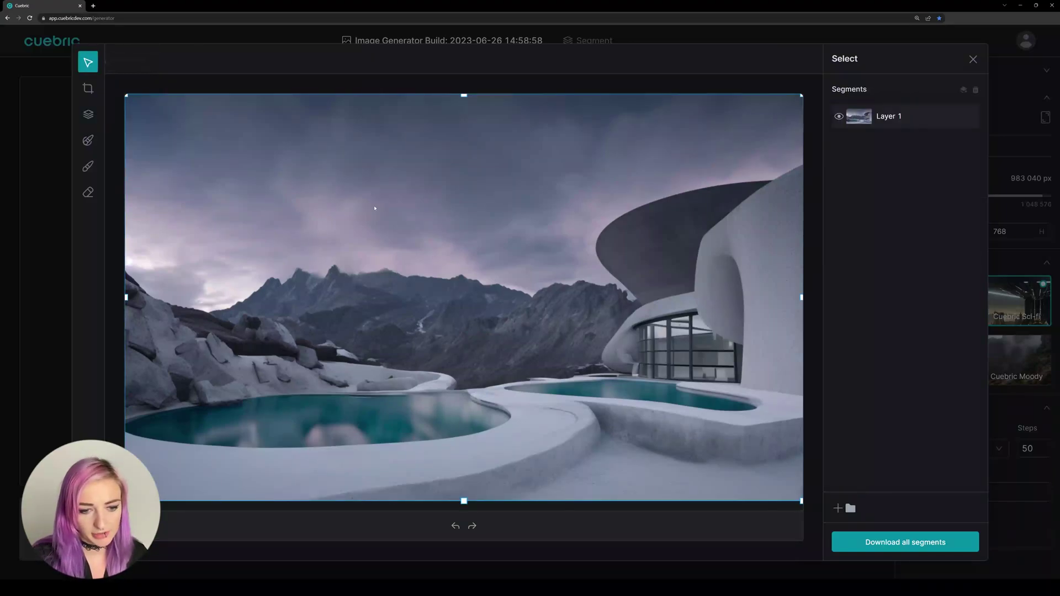
{"action": "scroll", "coordinate": [375, 208], "scroll_direction": "down", "scroll_amount": 2}
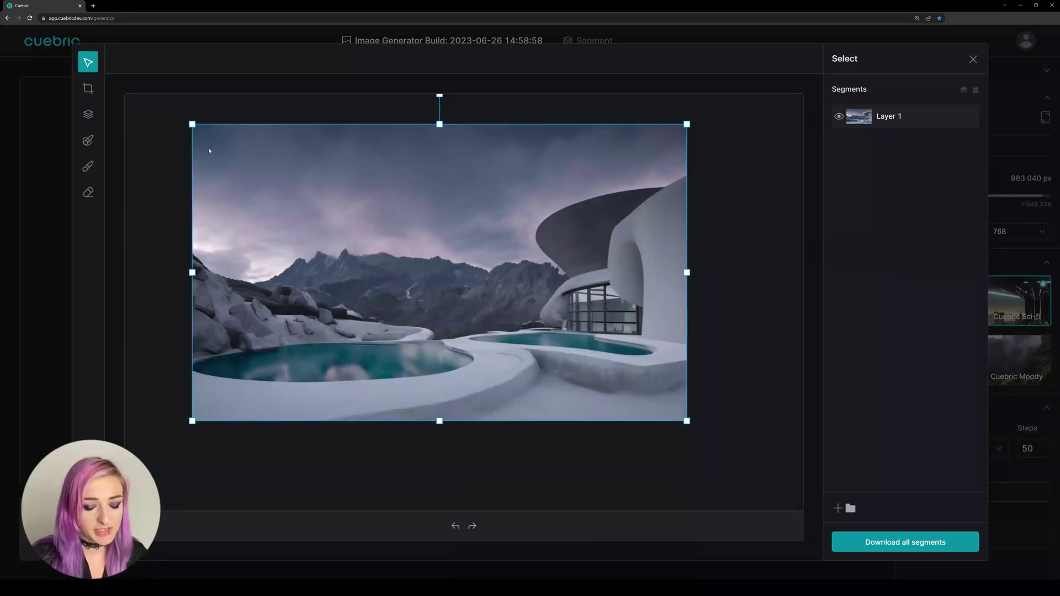
{"action": "scroll", "coordinate": [209, 150], "scroll_direction": "down", "scroll_amount": 1}
{"action": "mouse_move", "coordinate": [197, 130]}
{"action": "left_mouse_down"}
{"action": "mouse_move", "coordinate": [295, 189]}
{"action": "mouse_move", "coordinate": [194, 132]}
{"action": "left_mouse_up"}
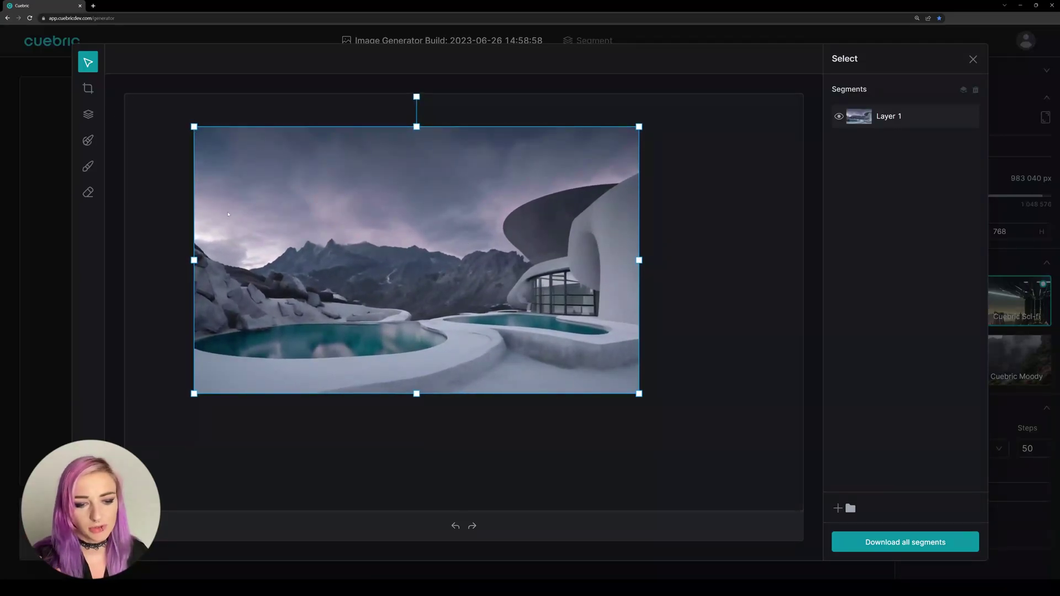
{"action": "left_click_drag", "start_coordinate": [234, 210], "coordinate": [333, 239]}
Step: Change the Resizer width from 737 to 873 and drag the image right
{"action": "left_click", "coordinate": [88, 89]}
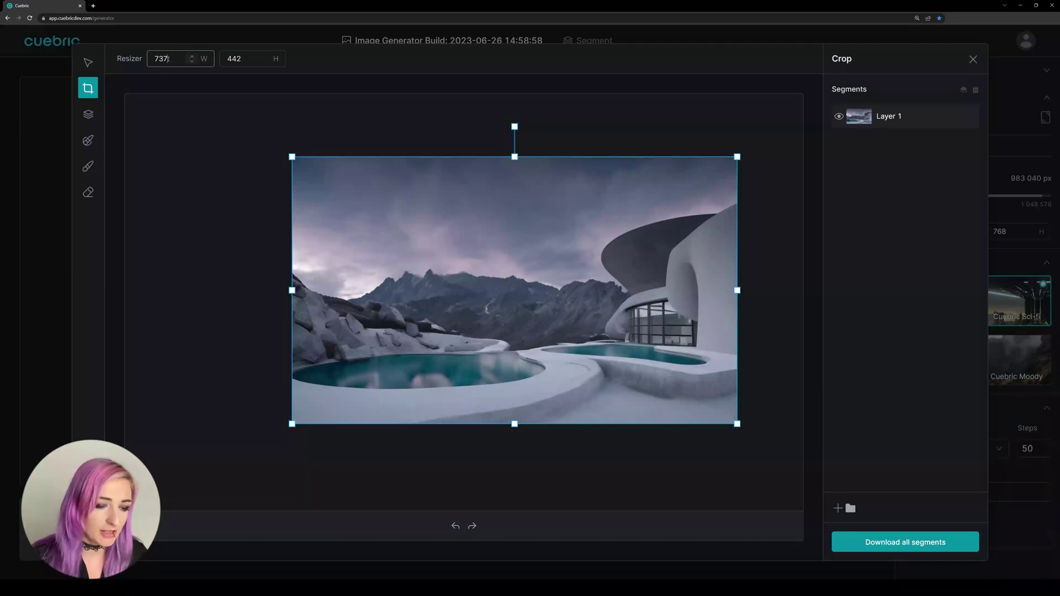
{"action": "left_click_drag", "start_coordinate": [167, 58], "coordinate": [149, 59]}
{"action": "type", "text": "873"}
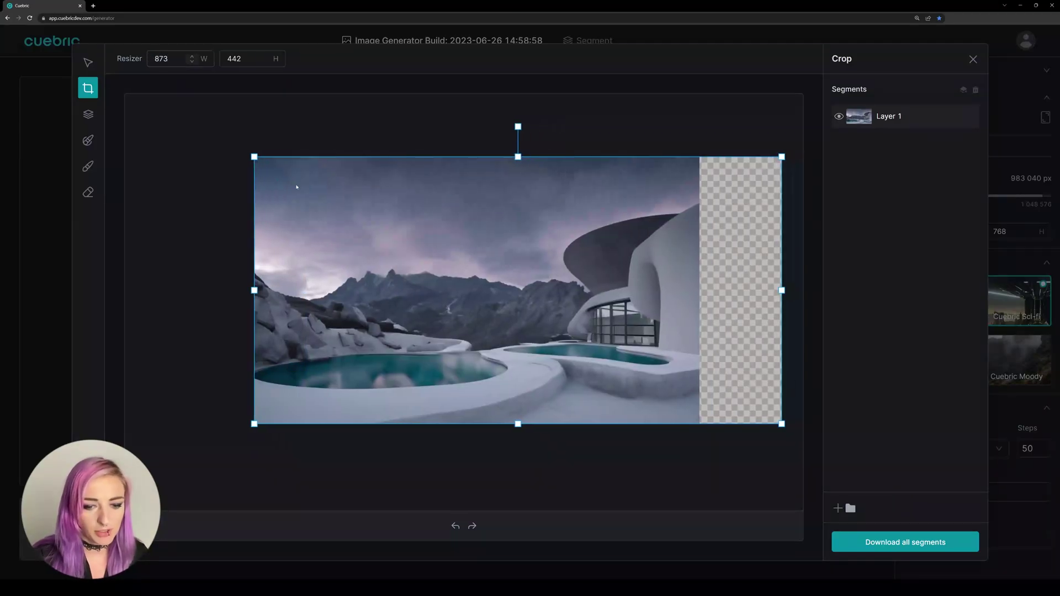
{"action": "left_click", "coordinate": [88, 63]}
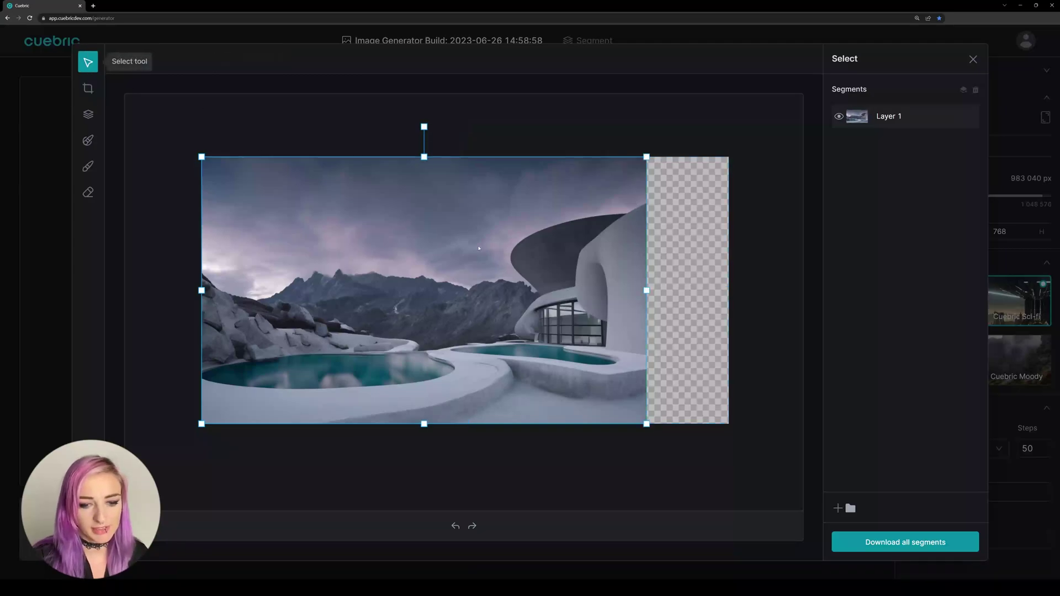
{"action": "left_click_drag", "start_coordinate": [525, 267], "coordinate": [605, 267]}
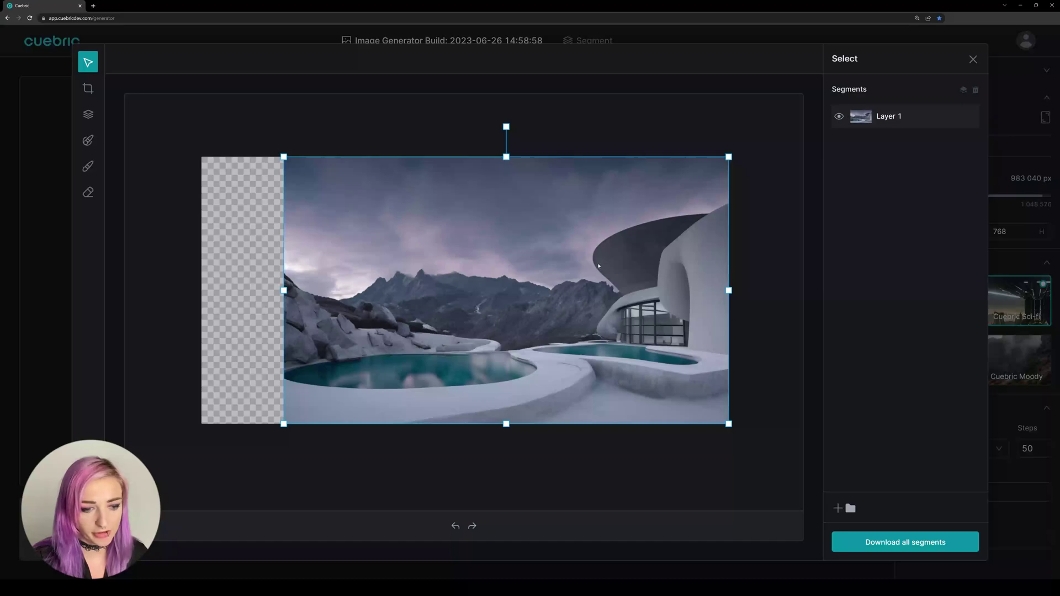
Step: Inpaint the left strip with prompt 'moody mountain landscape' and negative prompt 'mist, fog'
{"action": "left_click", "coordinate": [87, 140]}
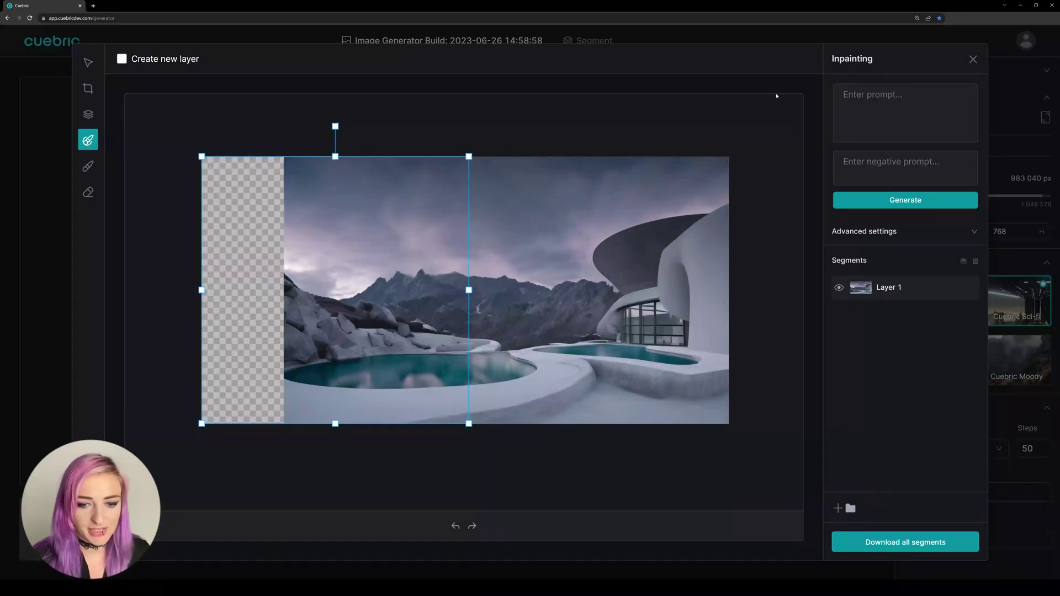
{"action": "left_click", "coordinate": [860, 102]}
{"action": "type", "text": "moody"}
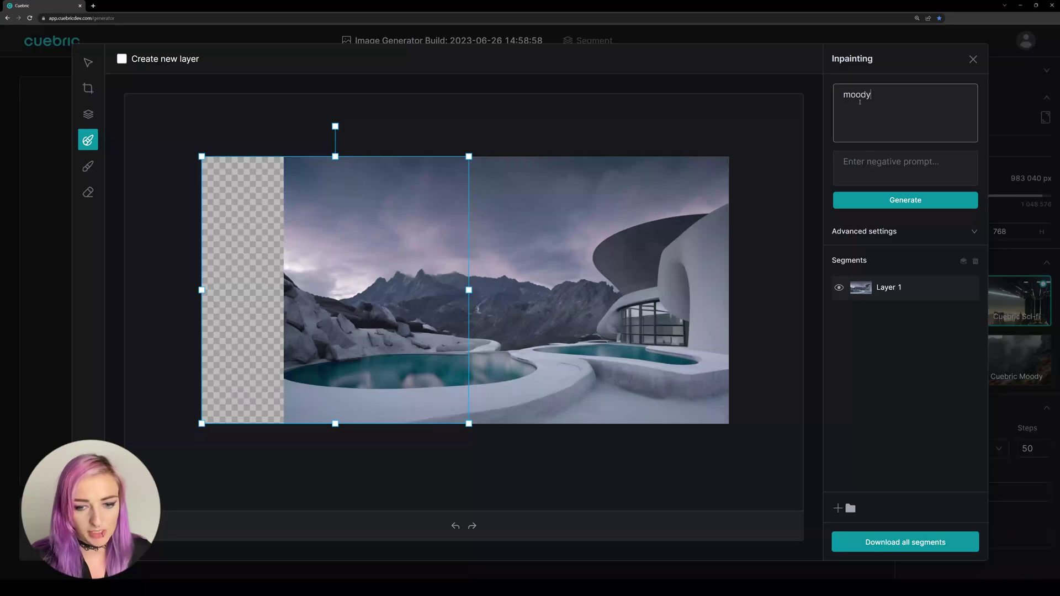
{"action": "type", "text": " mountain l"}
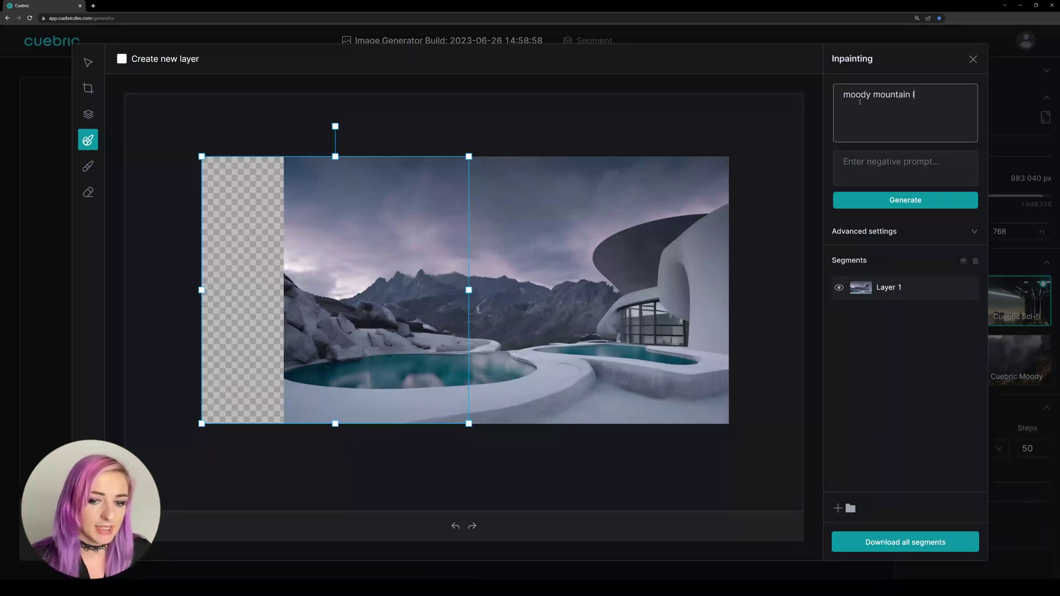
{"action": "type", "text": "andscape"}
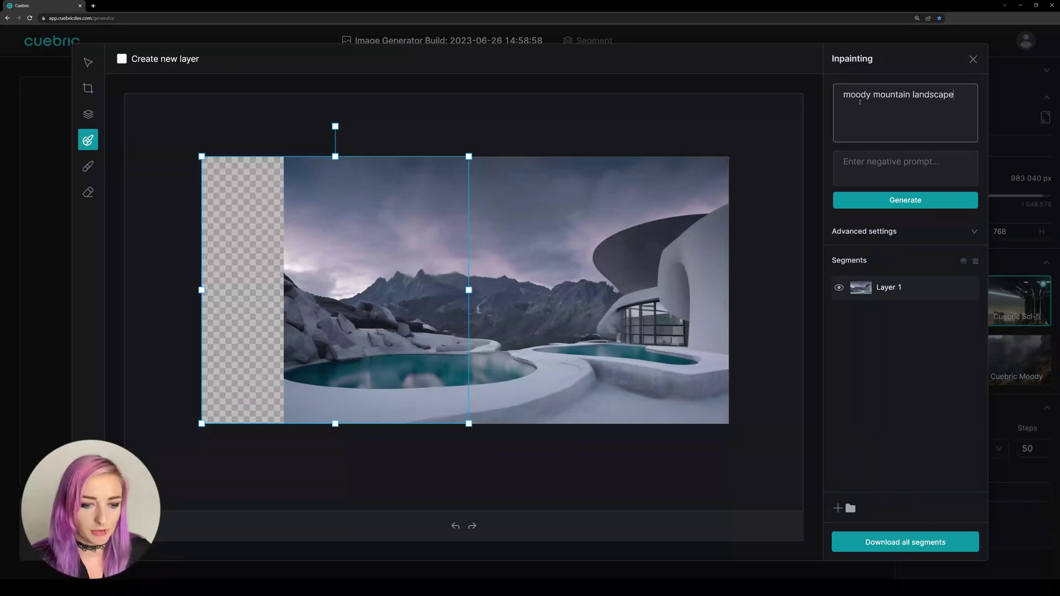
{"action": "left_click", "coordinate": [860, 164]}
{"action": "type", "text": "mist, fog"}
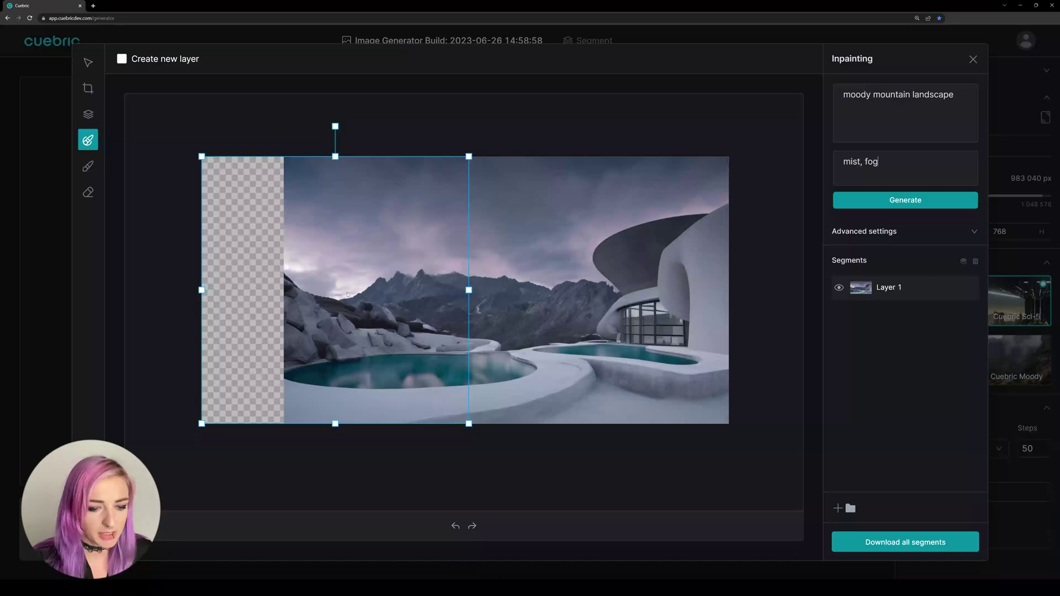
{"action": "left_click", "coordinate": [876, 201]}
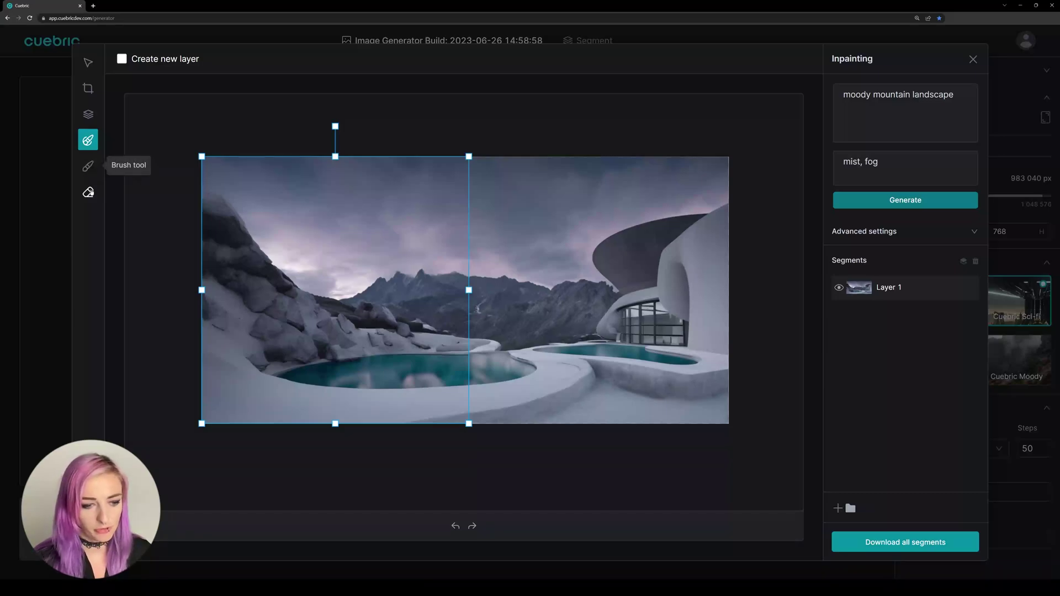
Step: Run Segment everything and toggle Layers 16, 4 and 5 to check their contents
{"action": "left_click", "coordinate": [89, 116]}
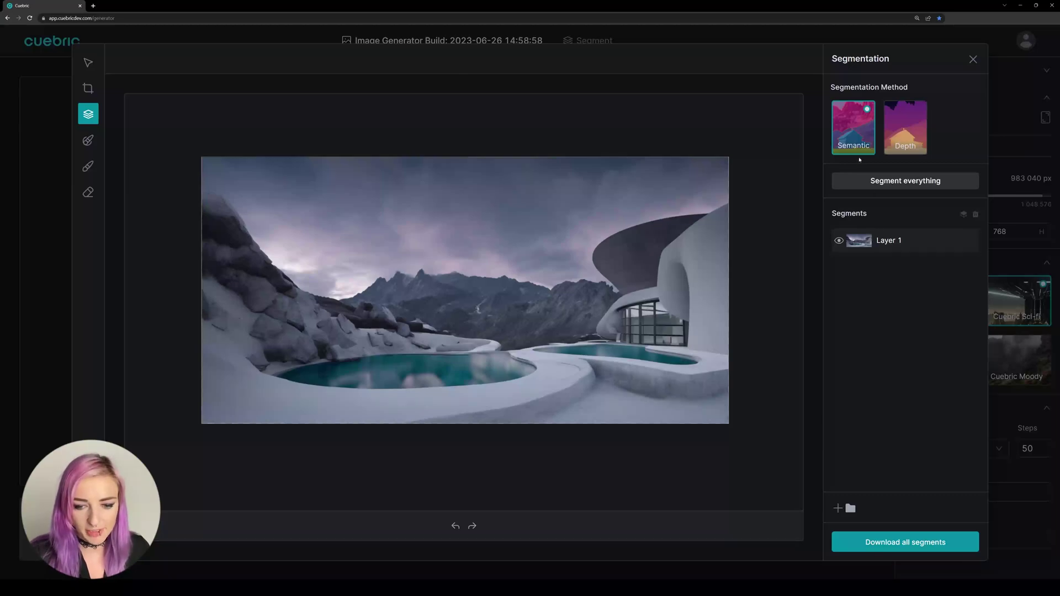
{"action": "left_click", "coordinate": [880, 183]}
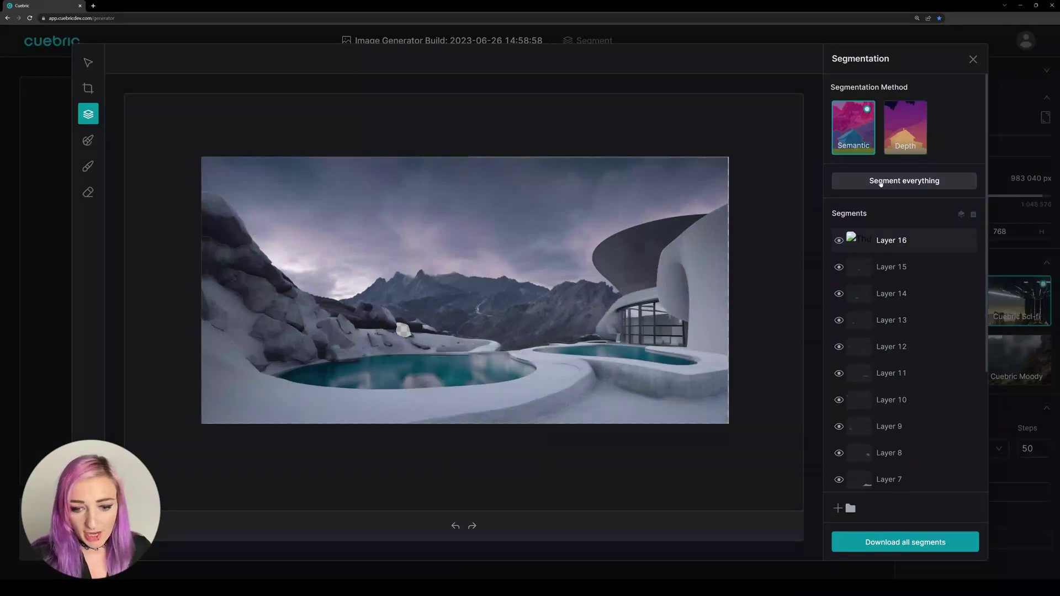
{"action": "left_click", "coordinate": [839, 241]}
{"action": "left_click", "coordinate": [840, 240]}
{"action": "scroll", "coordinate": [844, 331], "scroll_direction": "down", "scroll_amount": 3}
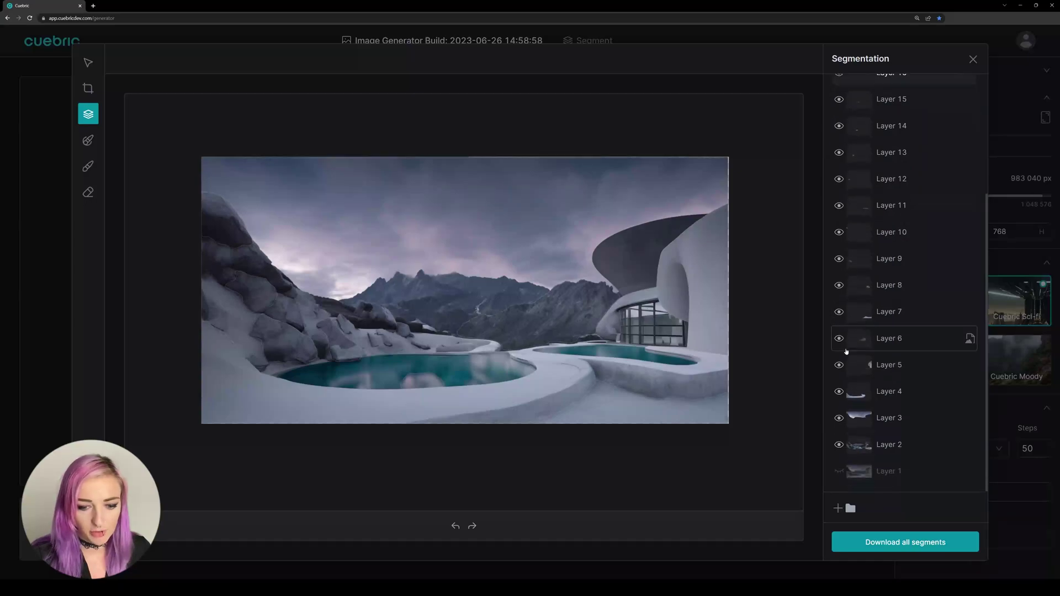
{"action": "left_click", "coordinate": [840, 392]}
{"action": "left_click", "coordinate": [839, 392]}
{"action": "left_click", "coordinate": [838, 367]}
{"action": "left_click", "coordinate": [839, 366]}
Step: Delete every segment except Layer 3, the sky
{"action": "left_click", "coordinate": [858, 420]}
{"action": "left_click", "coordinate": [874, 450]}
{"action": "scroll", "coordinate": [928, 396], "scroll_direction": "up", "scroll_amount": 4}
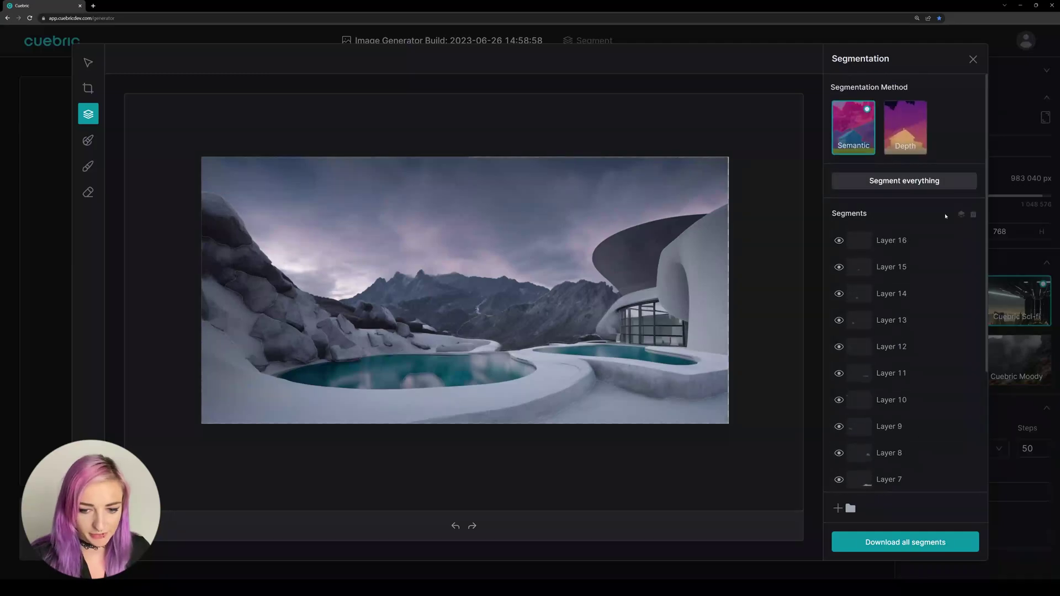
{"action": "left_click", "coordinate": [974, 216]}
{"action": "scroll", "coordinate": [905, 397], "scroll_direction": "down", "scroll_amount": 5}
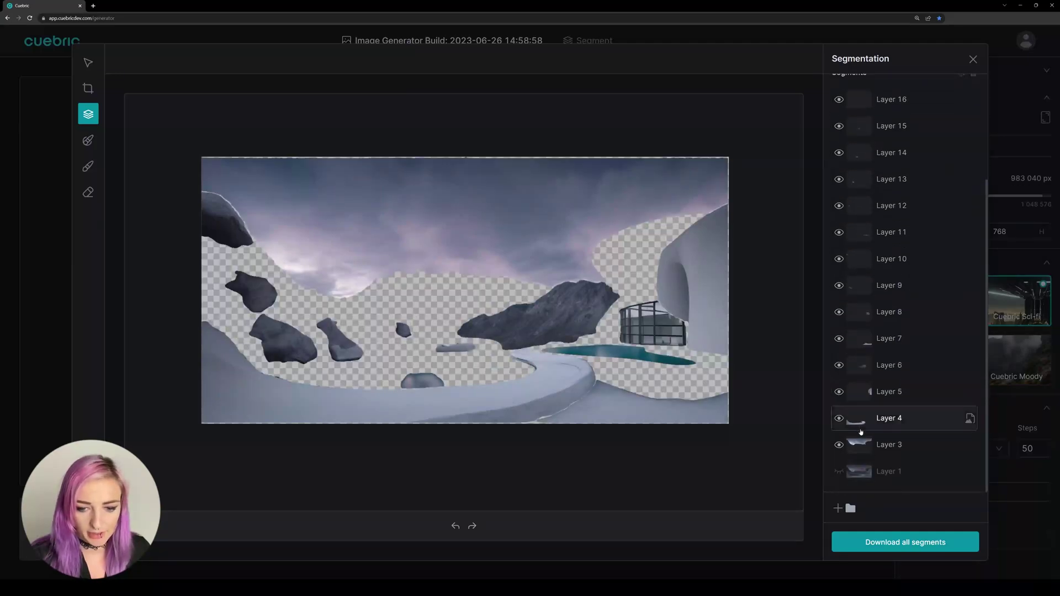
{"action": "scroll", "coordinate": [879, 360], "scroll_direction": "up", "scroll_amount": 5}
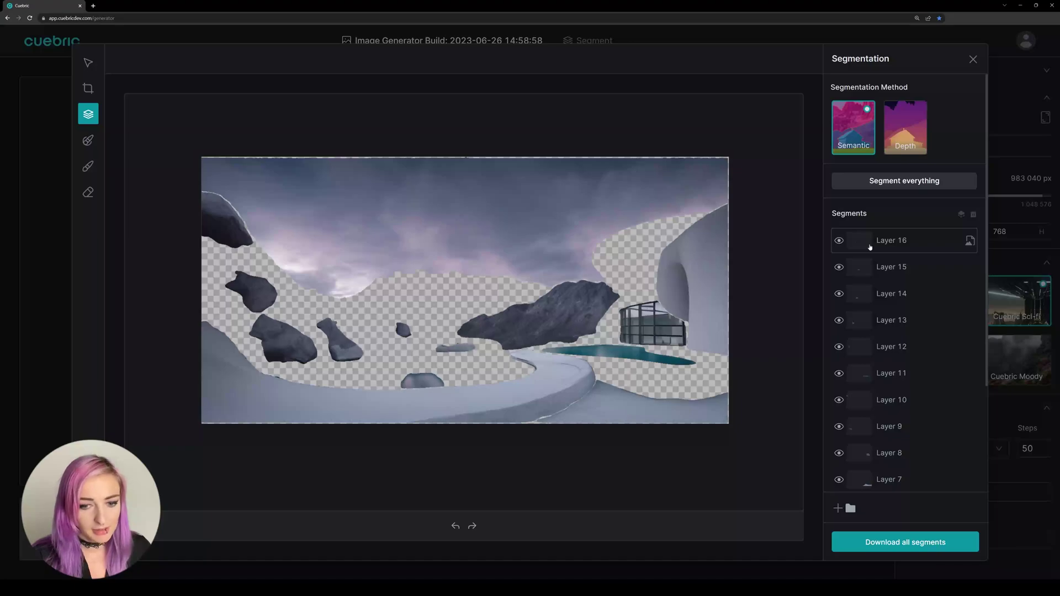
{"action": "left_click", "coordinate": [974, 215]}
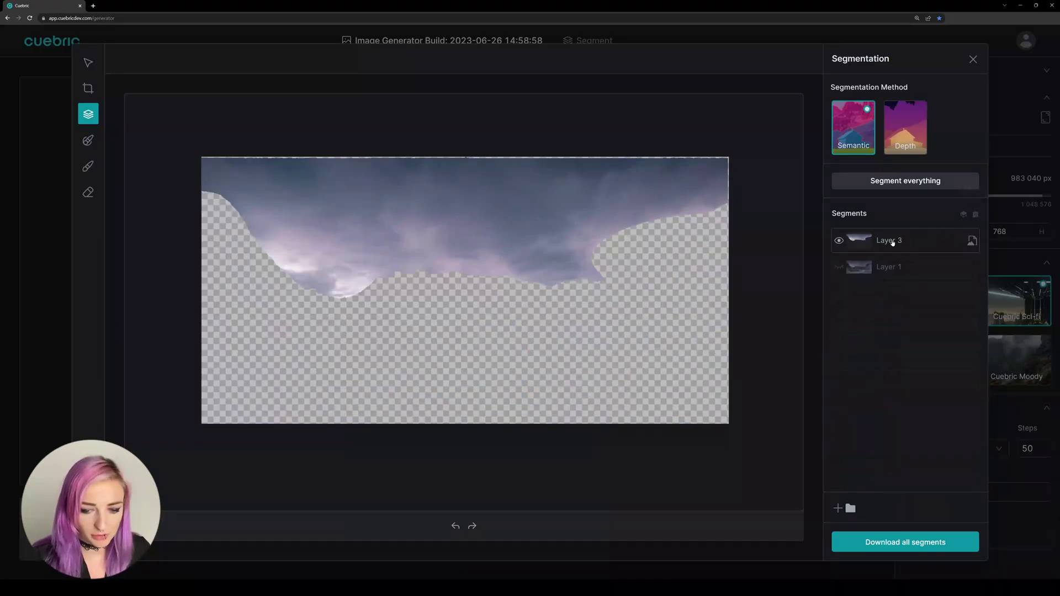
Step: Rename Layer 1 to 'original'
{"action": "double_click", "coordinate": [892, 268]}
{"action": "key", "text": "ctrl+a"}
{"action": "type", "text": "original"}
{"action": "key", "text": "Return"}
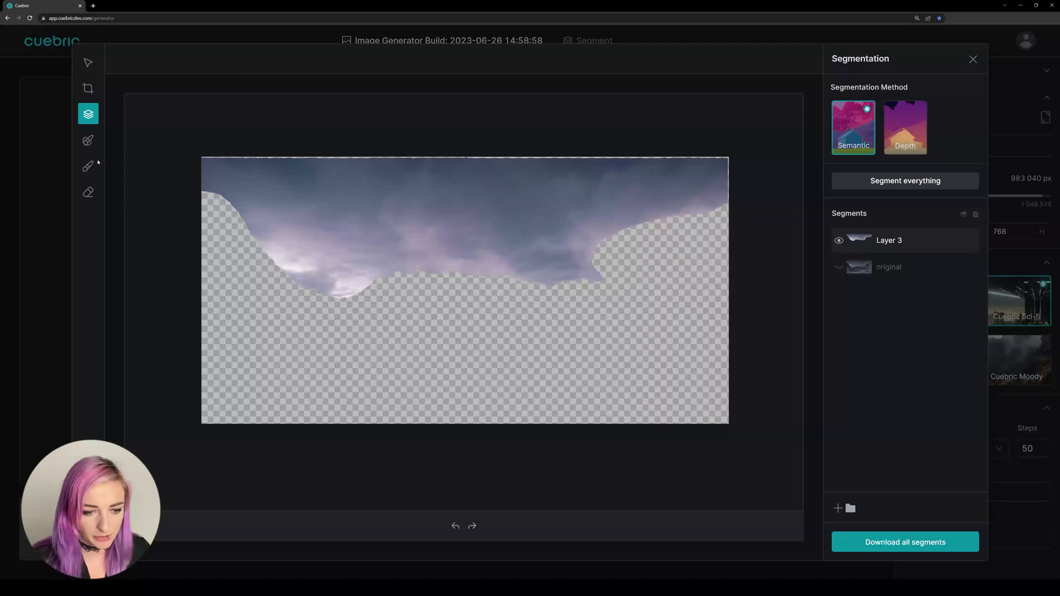
Step: Inpaint the whole sky layer with the prompt 'cloudy sky' and no negative prompt
{"action": "left_click", "coordinate": [88, 140]}
{"action": "left_click_drag", "start_coordinate": [468, 315], "coordinate": [731, 316]}
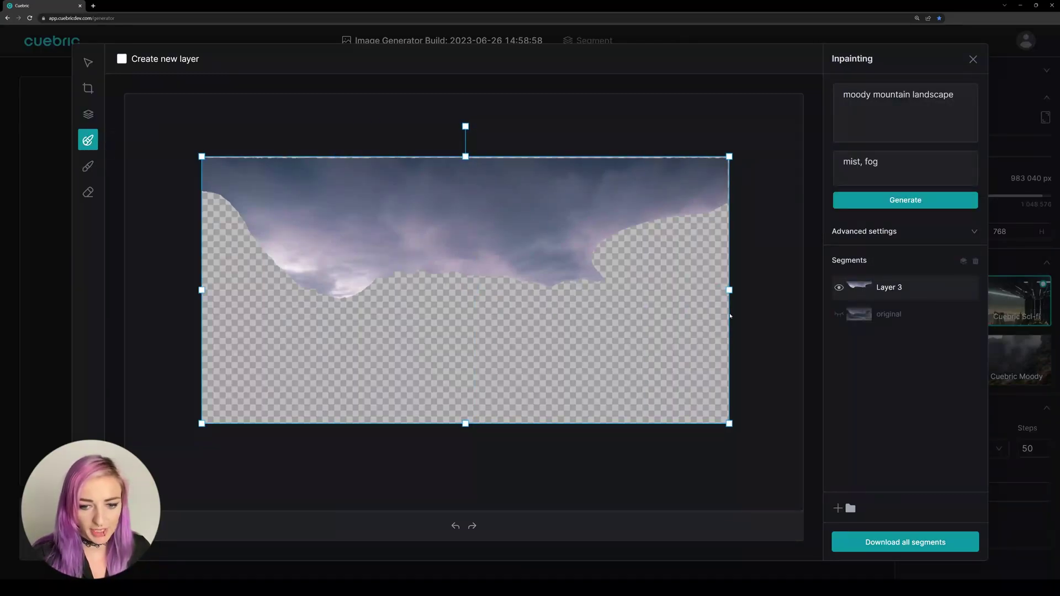
{"action": "left_click", "coordinate": [884, 121]}
{"action": "key", "text": "ctrl+a"}
{"action": "type", "text": "cloudy sk"}
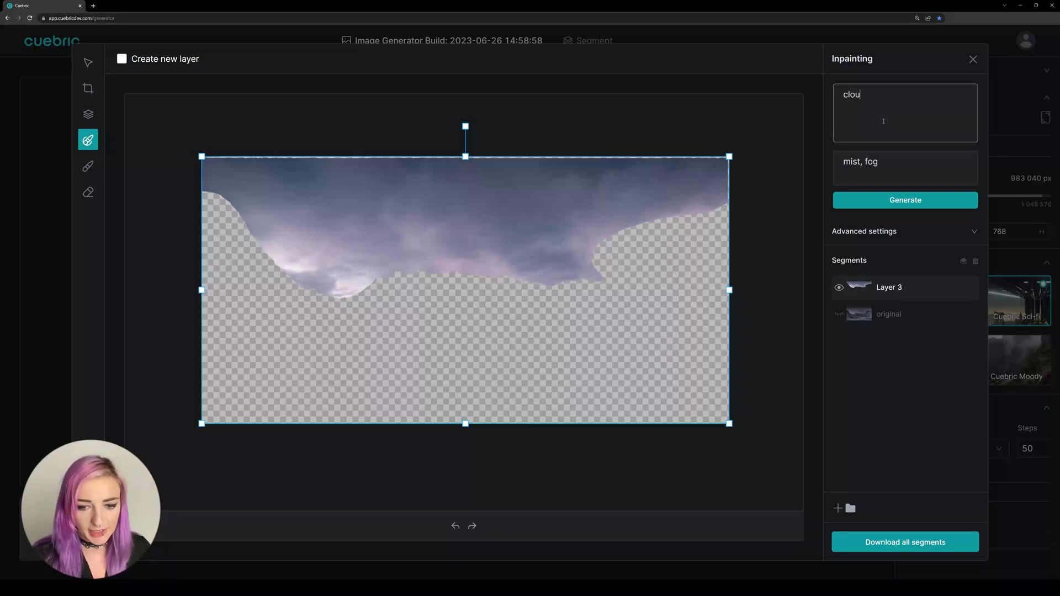
{"action": "left_click", "coordinate": [890, 166]}
{"action": "key", "text": "ctrl+shift+Left"}
{"action": "key", "text": "ctrl+shift+Left"}
{"action": "key", "text": "BackSpace"}
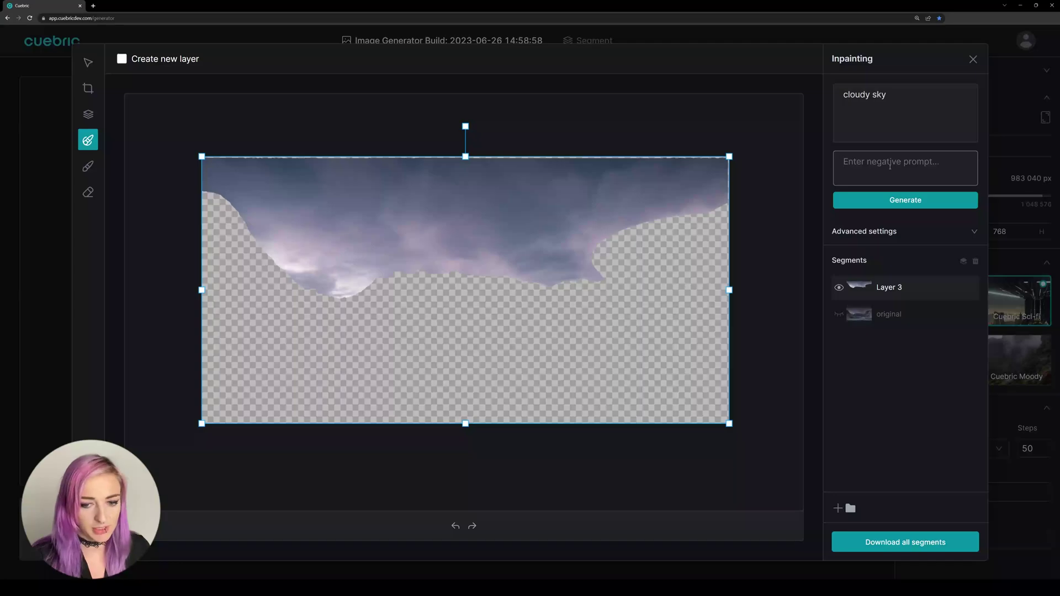
{"action": "left_click", "coordinate": [895, 202]}
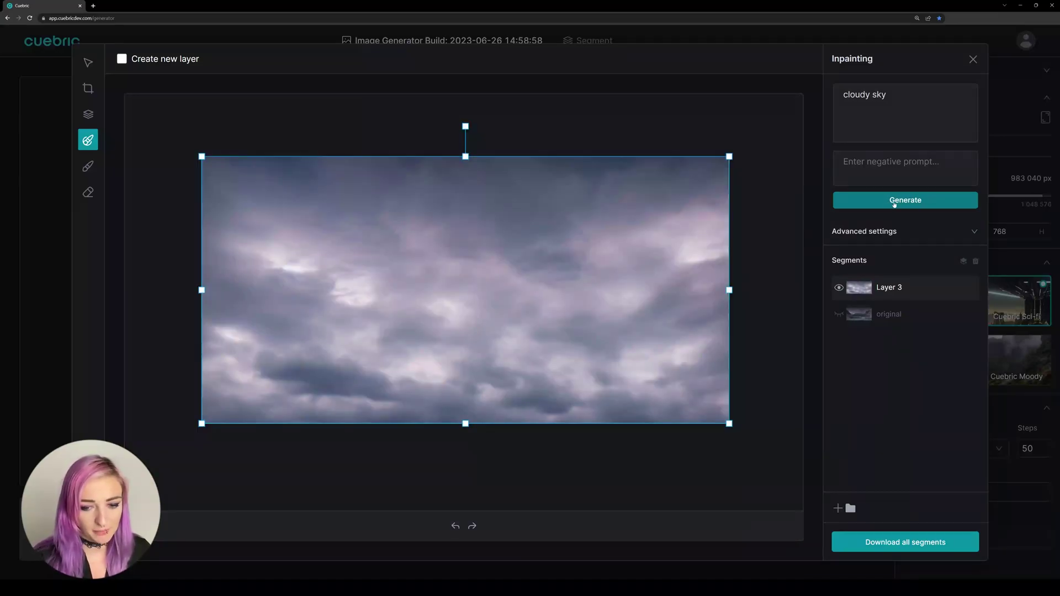
Step: Rename Layer 3 to 'back plate'
{"action": "double_click", "coordinate": [892, 288]}
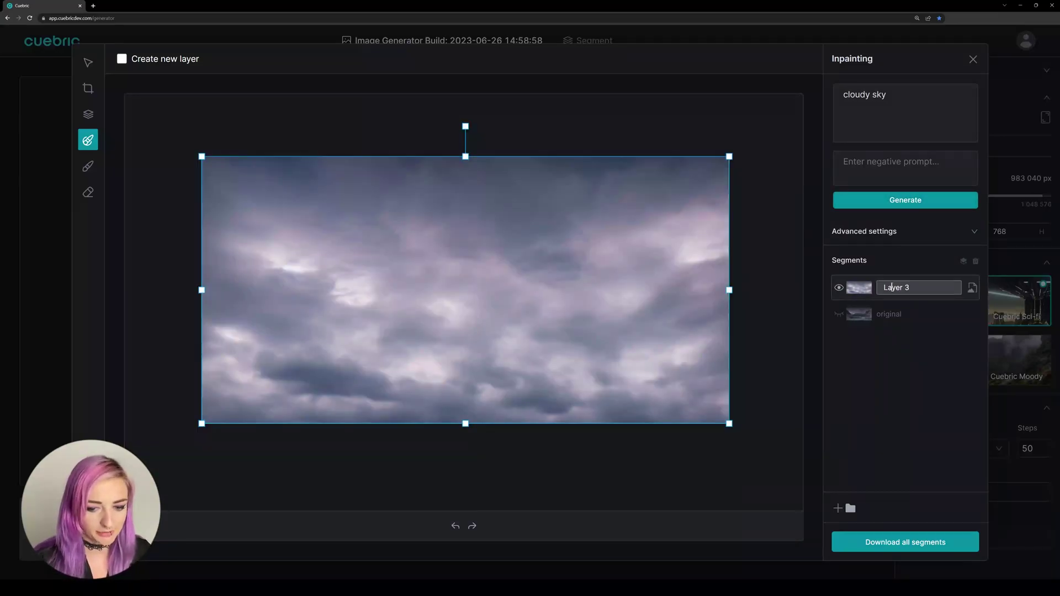
{"action": "double_click", "coordinate": [892, 288]}
{"action": "key", "text": "BackSpace"}
{"action": "key", "text": "BackSpace"}
{"action": "type", "text": "backplate"}
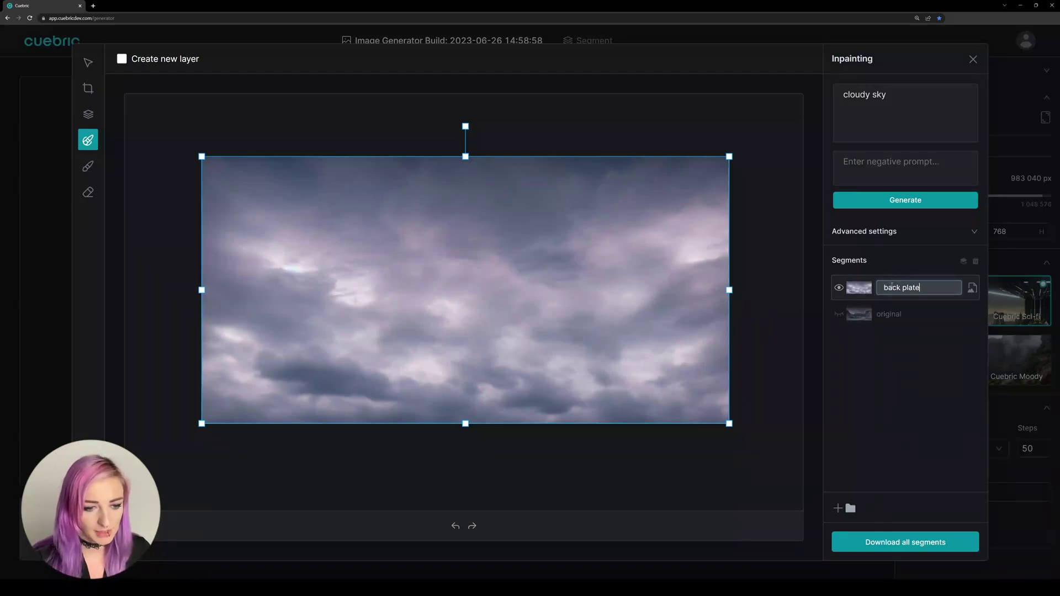
{"action": "key", "text": "Return"}
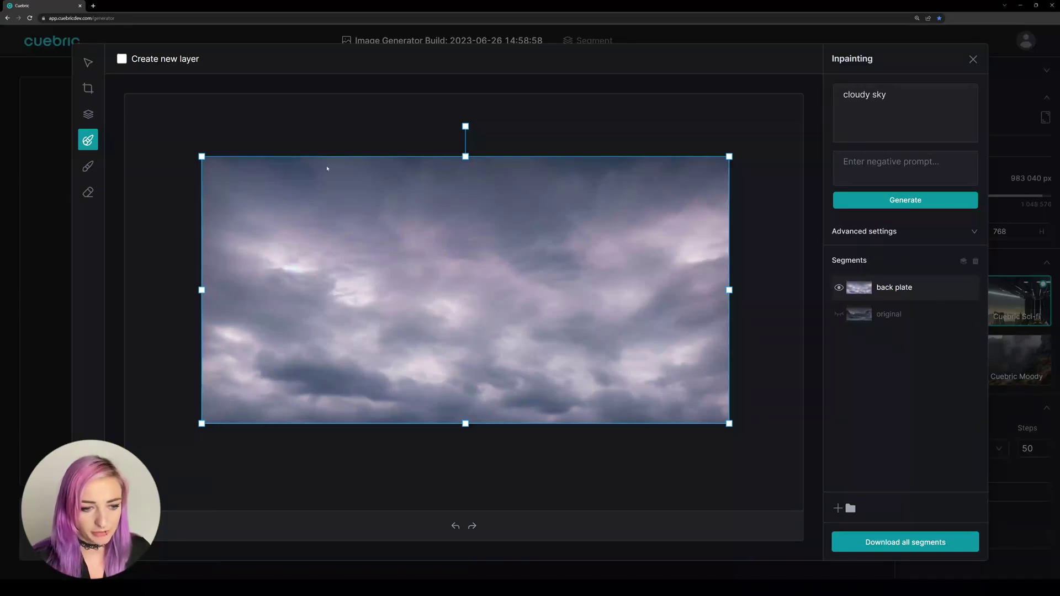
Step: Duplicate 'original', hide 'back plate', and calculate a depth map for the copy
{"action": "left_click", "coordinate": [88, 114]}
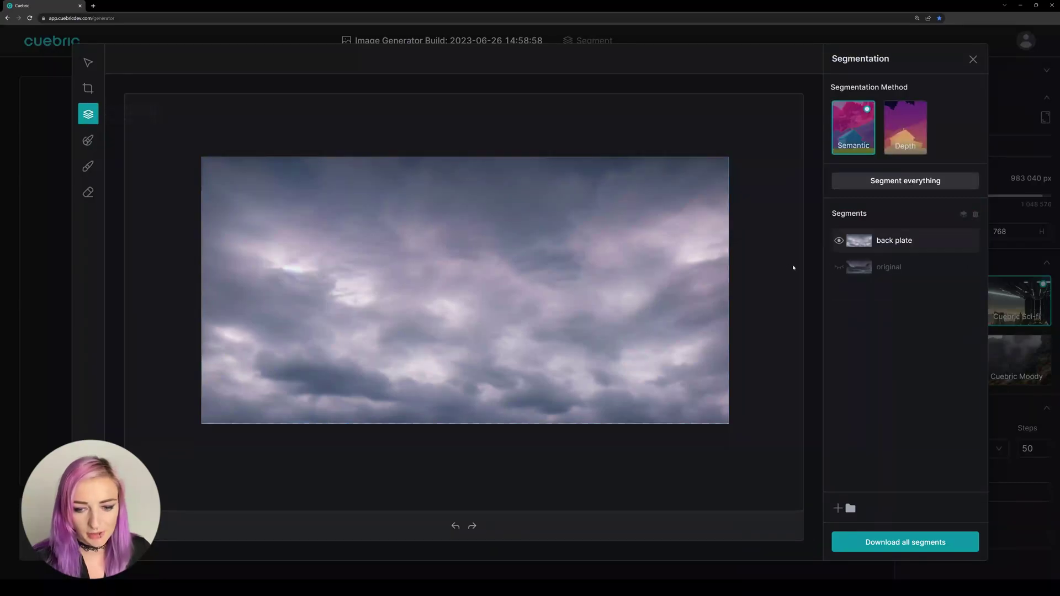
{"action": "left_click", "coordinate": [971, 269]}
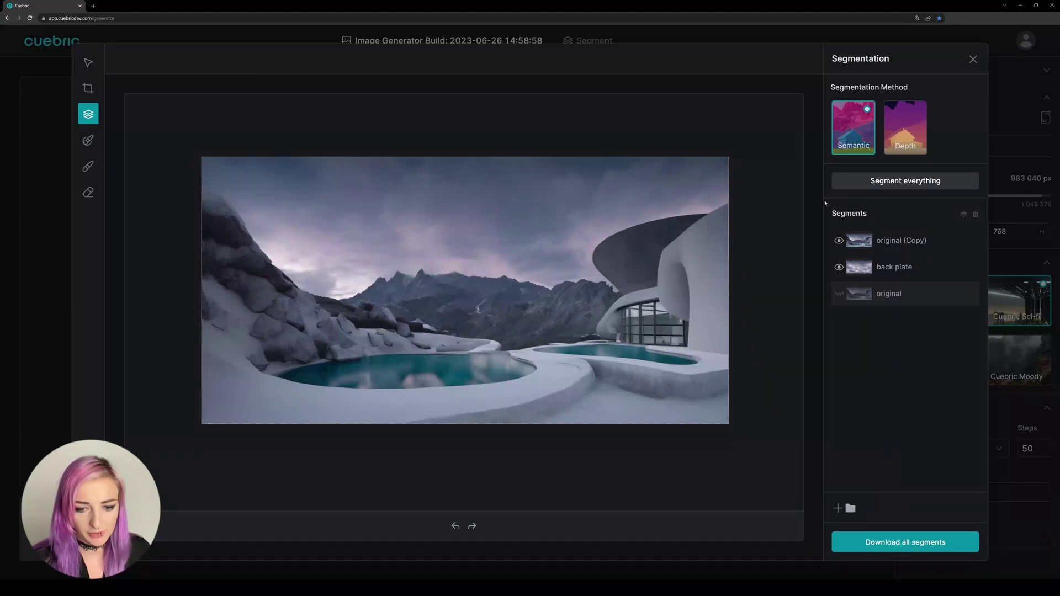
{"action": "left_click", "coordinate": [908, 241]}
{"action": "left_click", "coordinate": [839, 268]}
{"action": "left_click", "coordinate": [911, 150]}
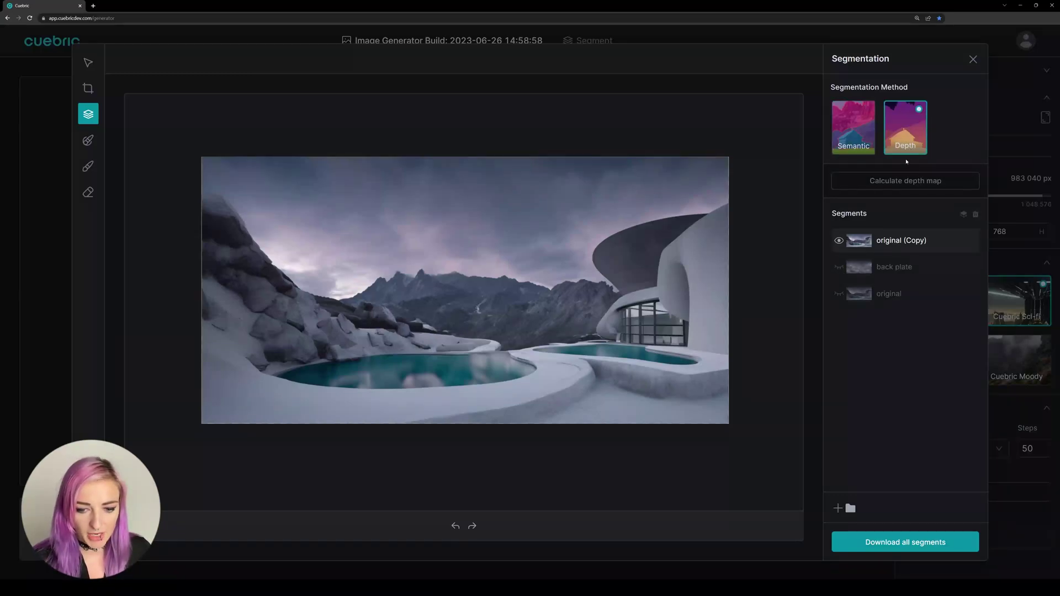
{"action": "left_click", "coordinate": [891, 188]}
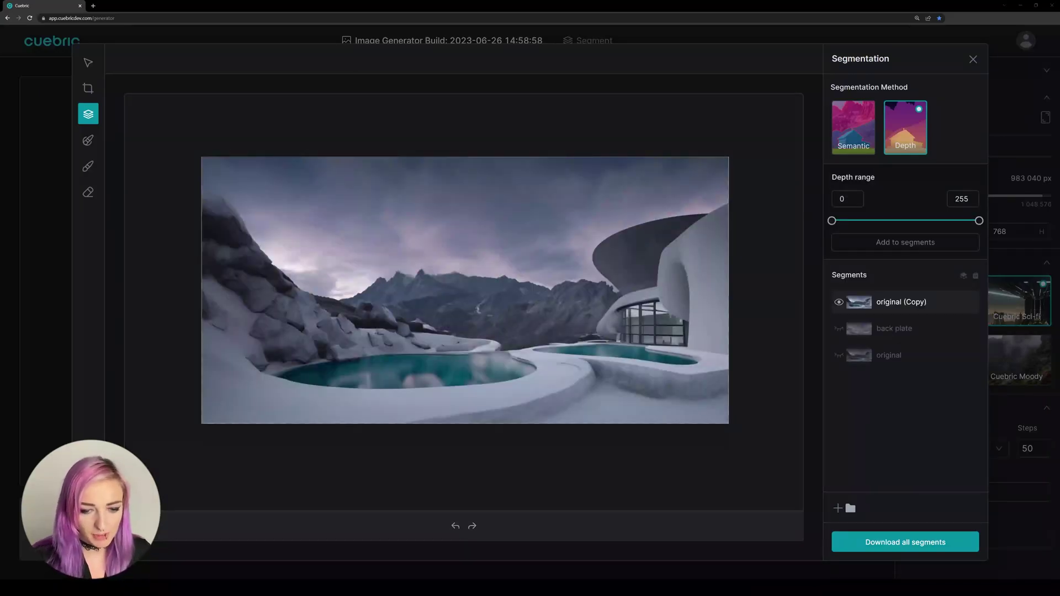
Step: Add the 0–16 depth band as a new segment and delete the 'original (Copy)' layer
{"action": "mouse_move", "coordinate": [833, 220]}
{"action": "left_mouse_down"}
{"action": "mouse_move", "coordinate": [886, 224]}
{"action": "mouse_move", "coordinate": [833, 221]}
{"action": "left_mouse_up"}
{"action": "left_click_drag", "start_coordinate": [980, 221], "coordinate": [842, 222]}
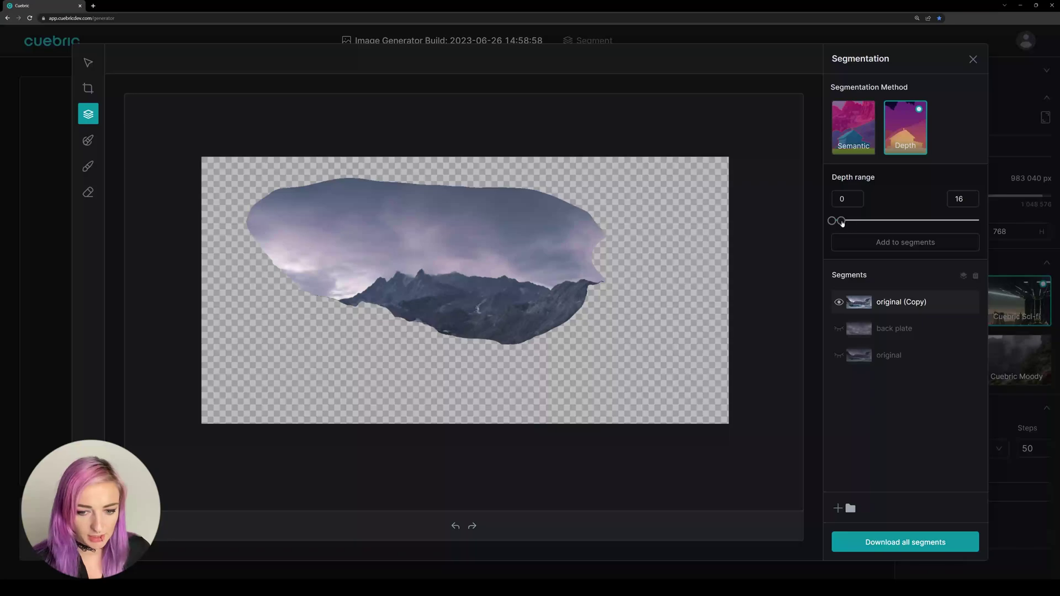
{"action": "left_click", "coordinate": [895, 244]}
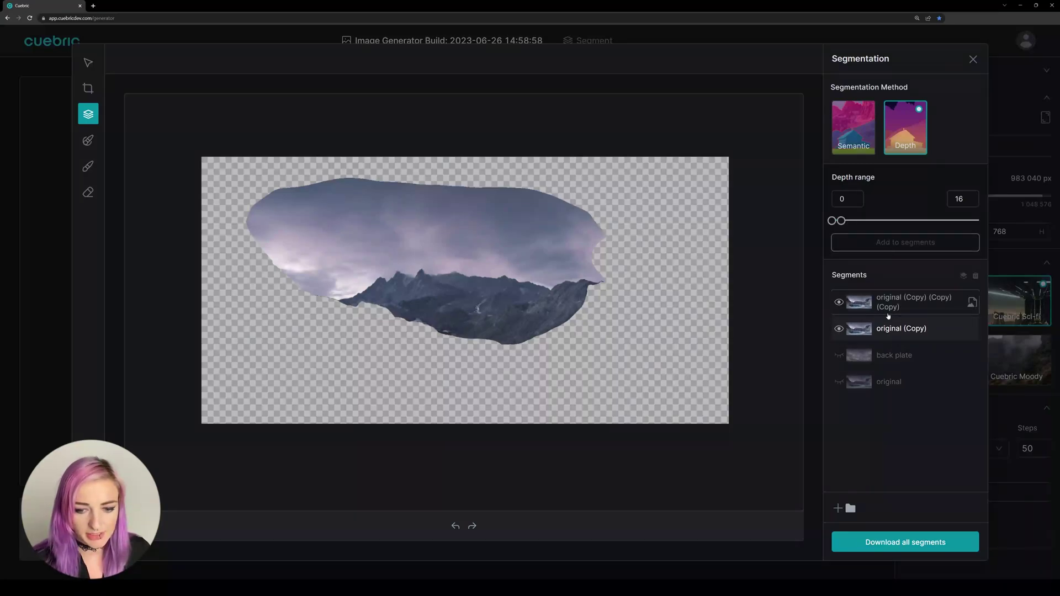
{"action": "left_click", "coordinate": [884, 268]}
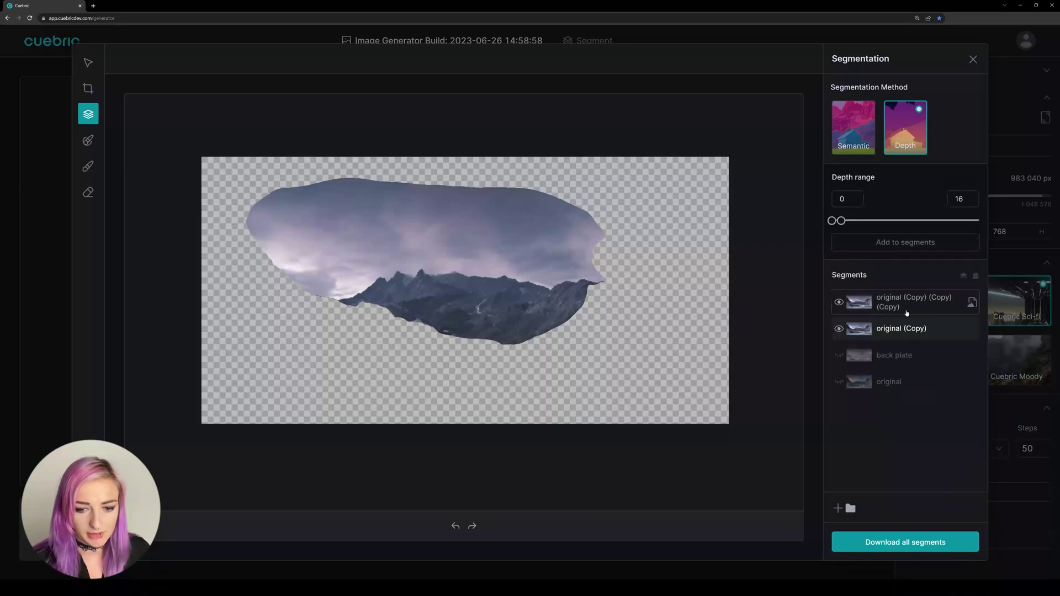
{"action": "left_click_drag", "start_coordinate": [841, 221], "coordinate": [894, 221]}
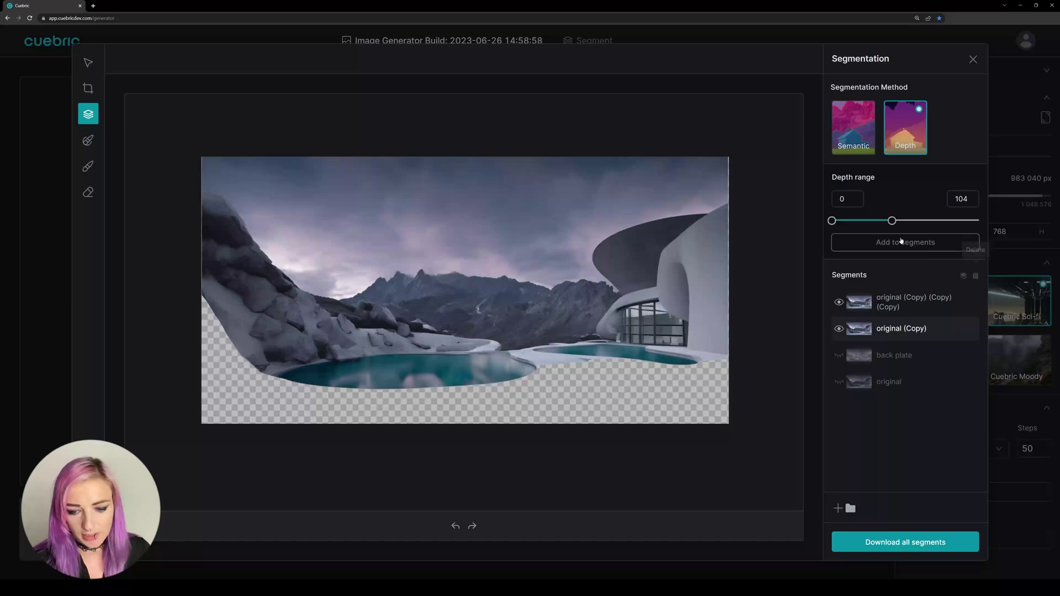
{"action": "left_click", "coordinate": [976, 276]}
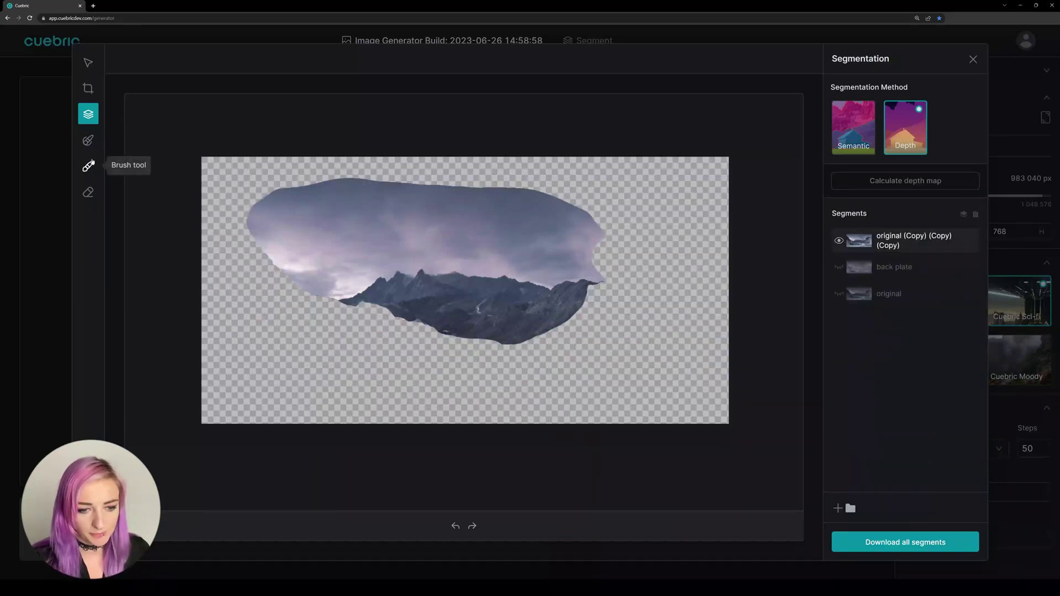
Step: Inpaint the distant segment with 'an empty grey rocky mountain landscape in the distance'
{"action": "left_click", "coordinate": [88, 140]}
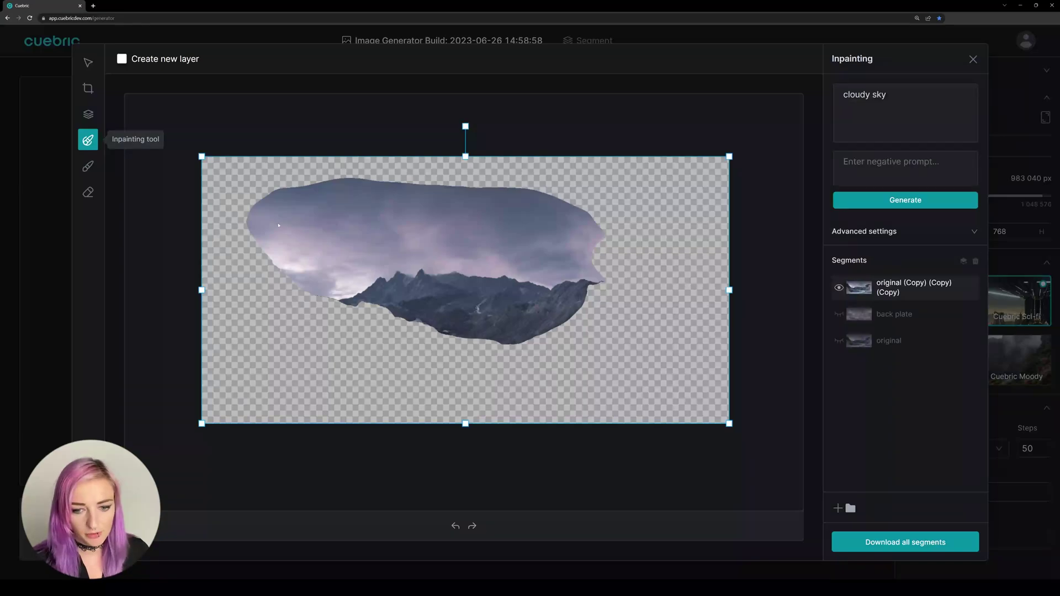
{"action": "triple_click", "coordinate": [915, 105]}
{"action": "type", "text": "an "}
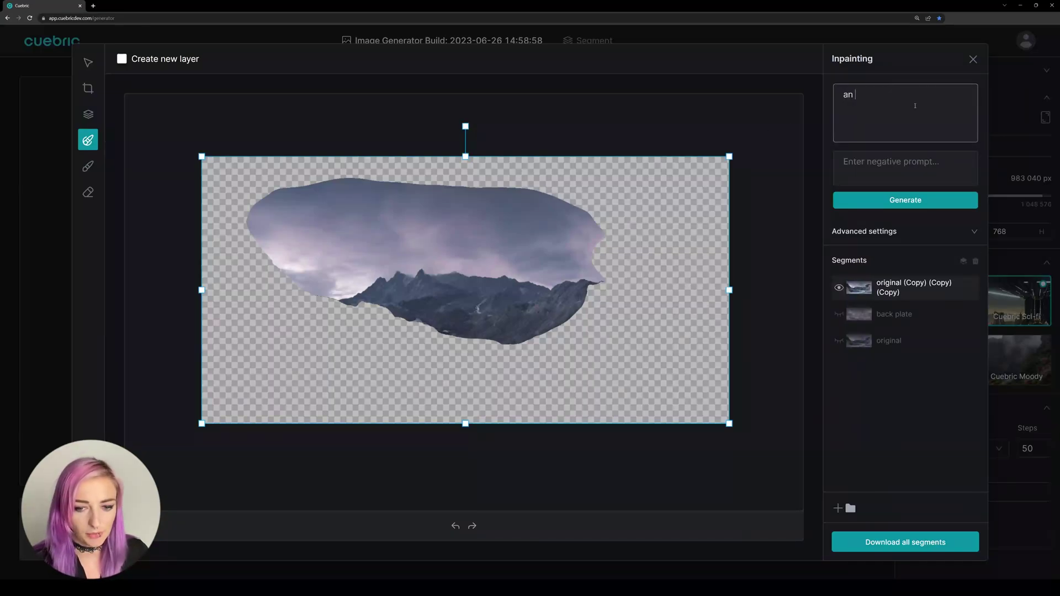
{"action": "type", "text": "a"}
{"action": "type", "text": "mptu"}
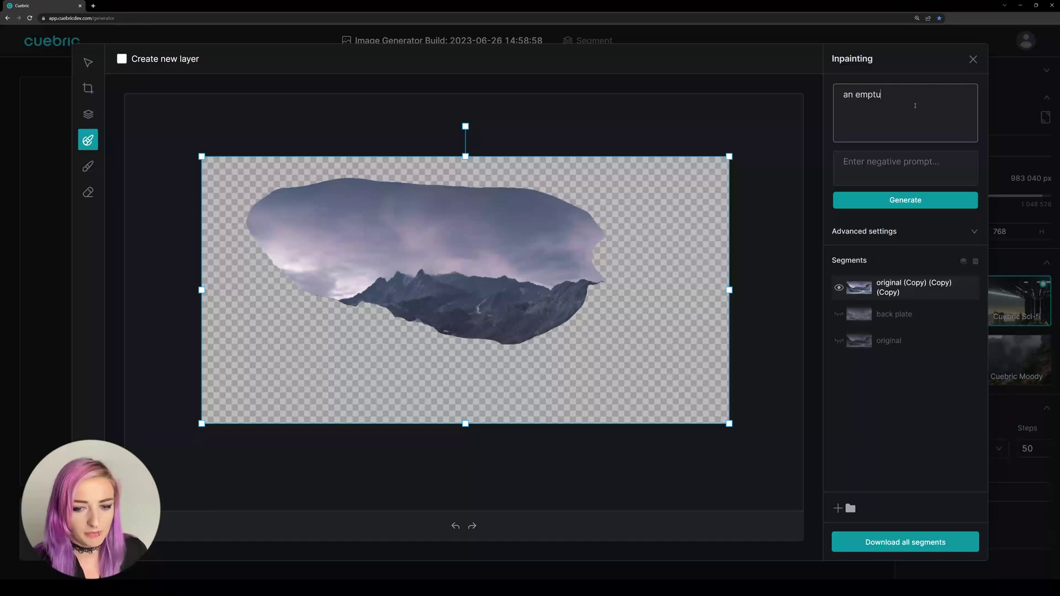
{"action": "key", "text": "BackSpace"}
{"action": "type", "text": "y grey m"}
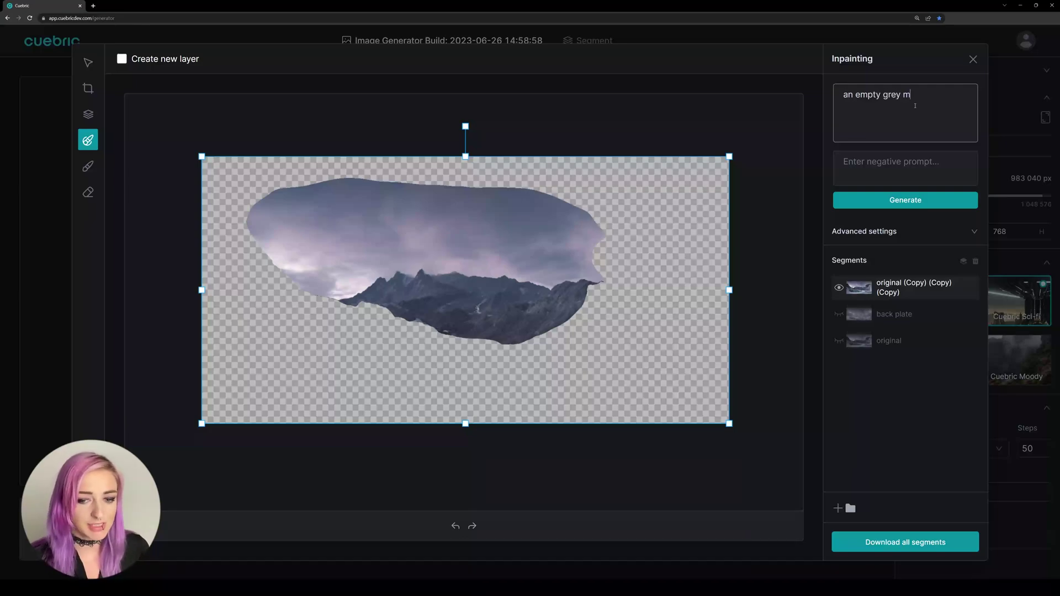
{"action": "type", "text": "ountain lan"}
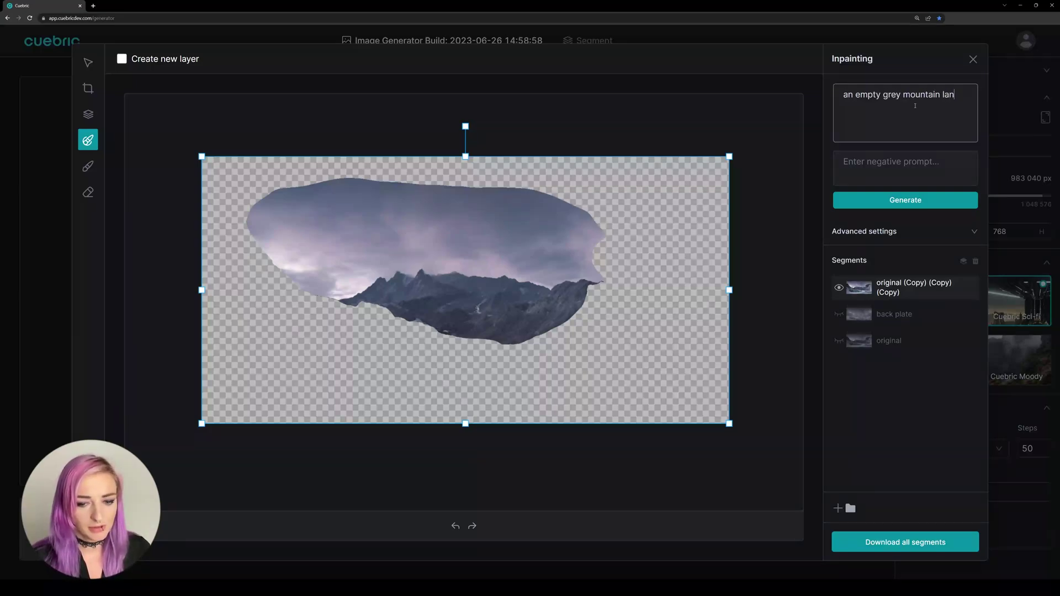
{"action": "type", "text": "dscape in th"}
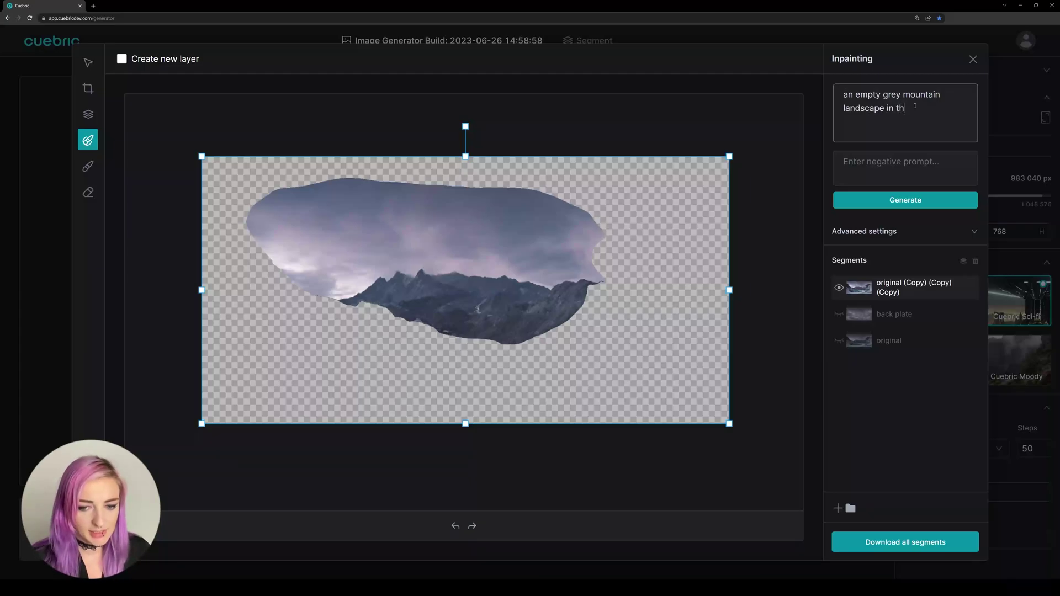
{"action": "type", "text": "e distance"}
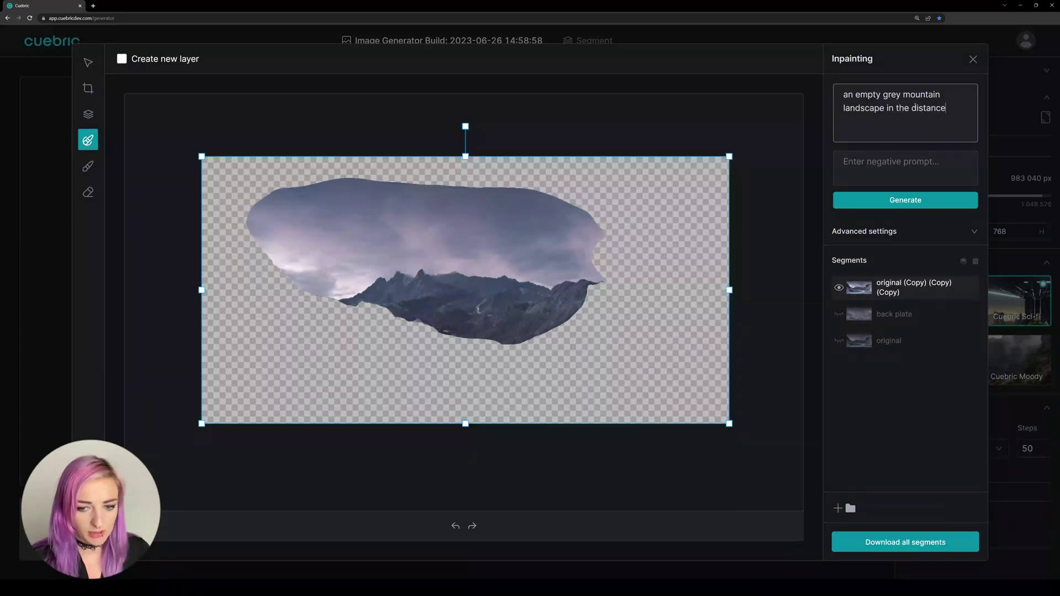
{"action": "left_click", "coordinate": [900, 95]}
{"action": "type", "text": "rocky"}
{"action": "left_click", "coordinate": [924, 202]}
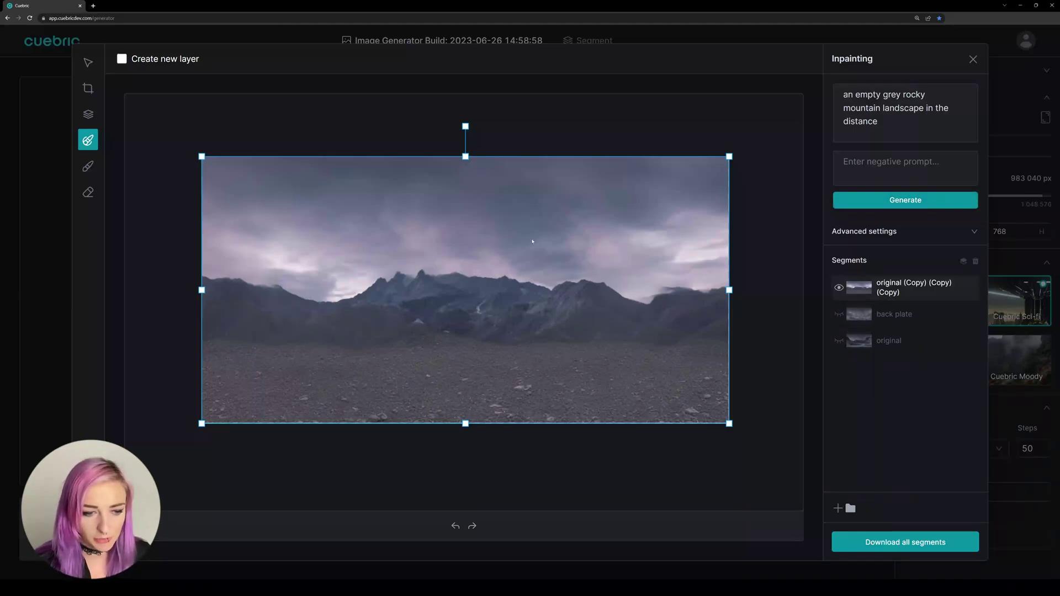
Step: Auto-segment the new landscape and toggle Layers 4, 5, 7, 8 and 9 to check their contents
{"action": "left_click", "coordinate": [88, 115]}
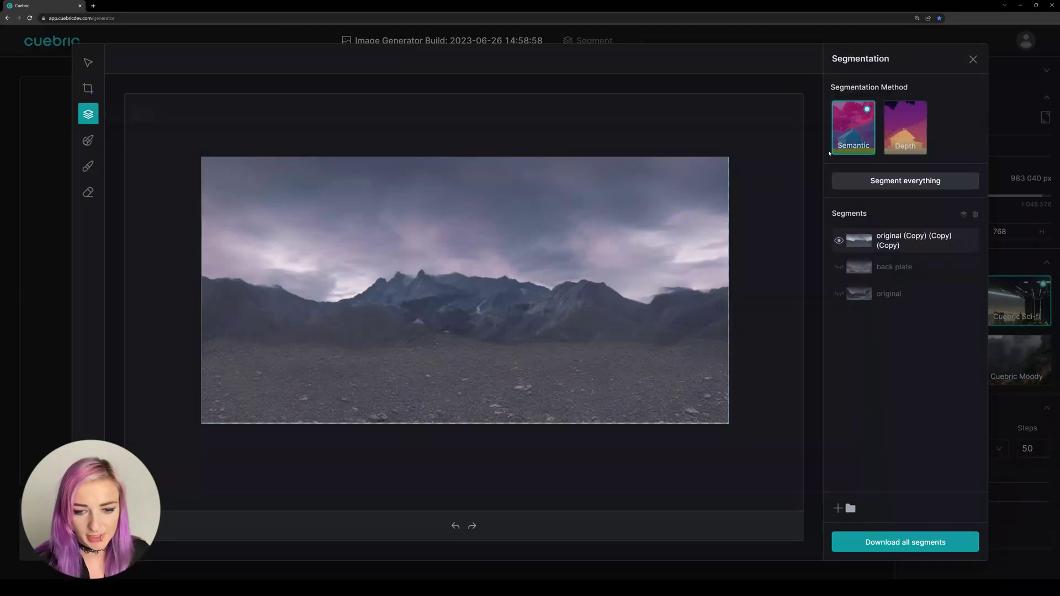
{"action": "left_click", "coordinate": [872, 182]}
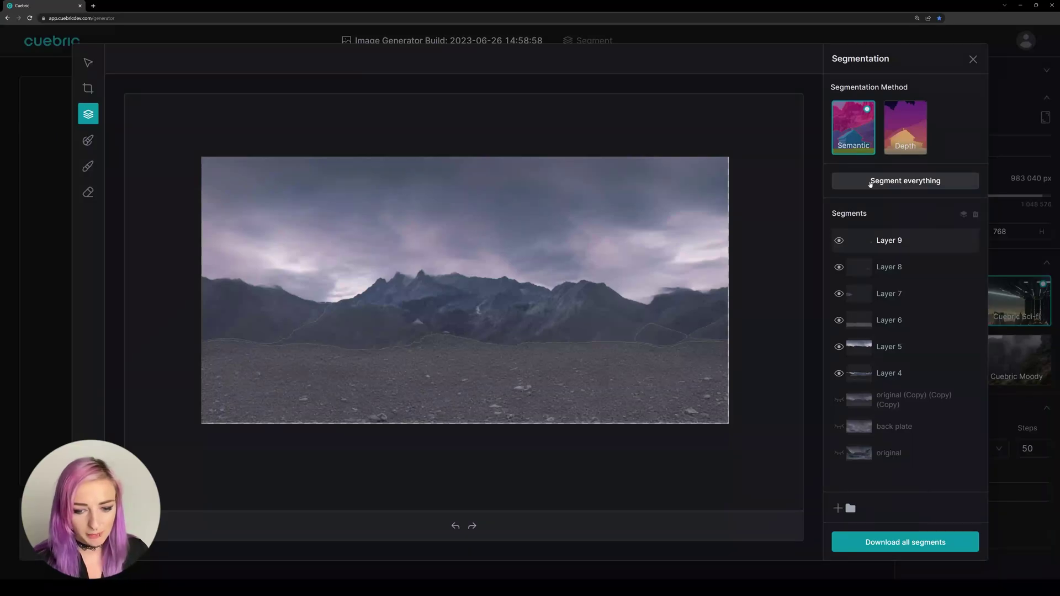
{"action": "left_click", "coordinate": [839, 347]}
{"action": "left_click", "coordinate": [840, 347]}
{"action": "left_click", "coordinate": [839, 347]}
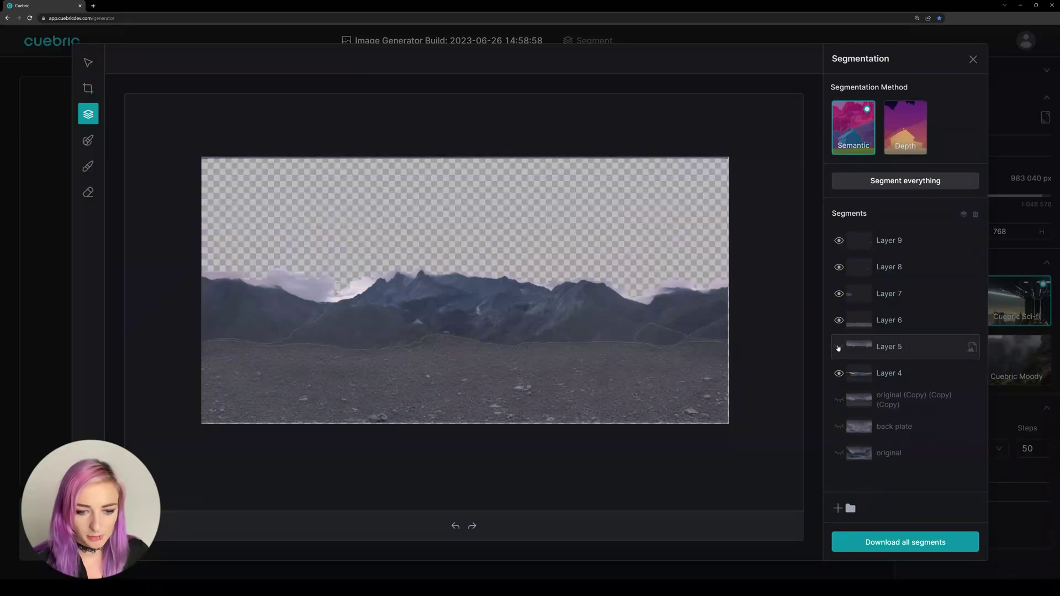
{"action": "left_click", "coordinate": [837, 295]}
{"action": "left_click", "coordinate": [838, 295]}
{"action": "left_click", "coordinate": [839, 267]}
{"action": "left_click", "coordinate": [839, 267]}
{"action": "left_click", "coordinate": [839, 240]}
{"action": "left_click", "coordinate": [839, 241]}
{"action": "left_click", "coordinate": [840, 374]}
{"action": "left_click", "coordinate": [840, 374]}
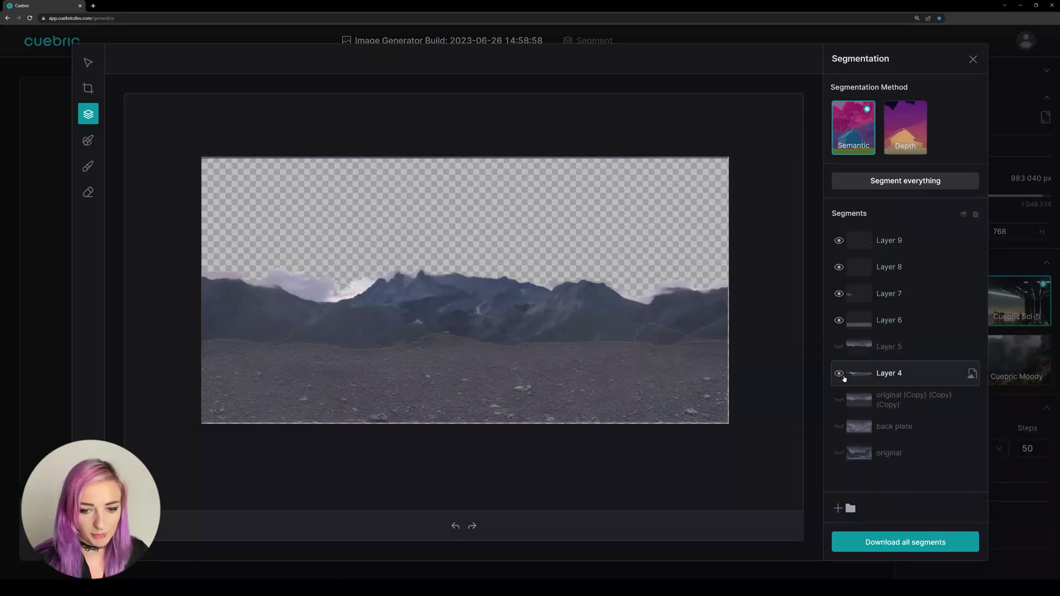
Step: Delete the Layer 5 sky segment and hide Layers 6, 7, 8 and 9
{"action": "left_click", "coordinate": [975, 215]}
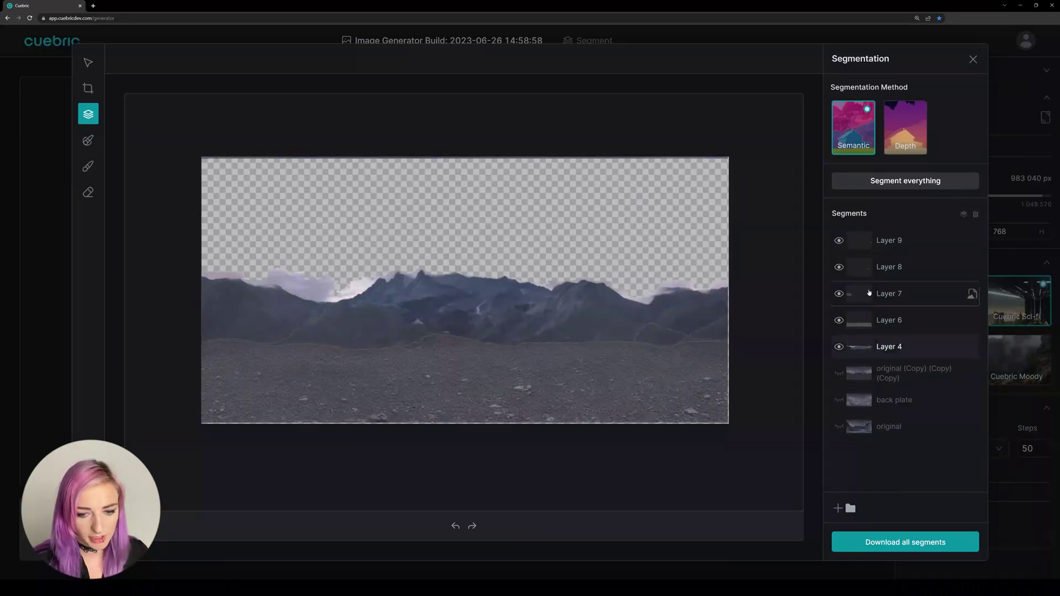
{"action": "left_click", "coordinate": [839, 320]}
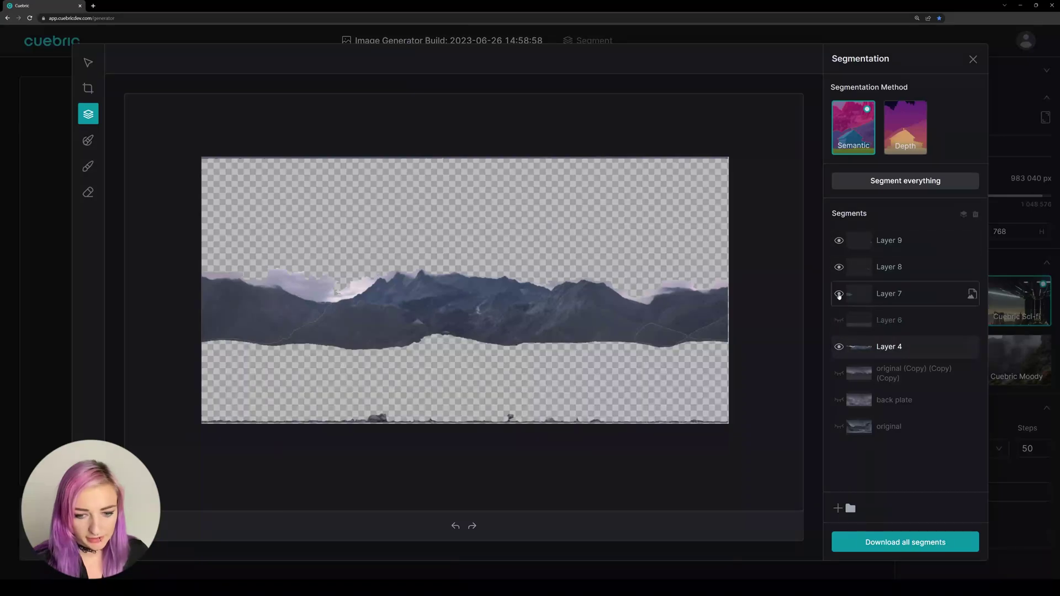
{"action": "left_click", "coordinate": [839, 294]}
{"action": "left_click", "coordinate": [839, 267]}
{"action": "left_click", "coordinate": [838, 241]}
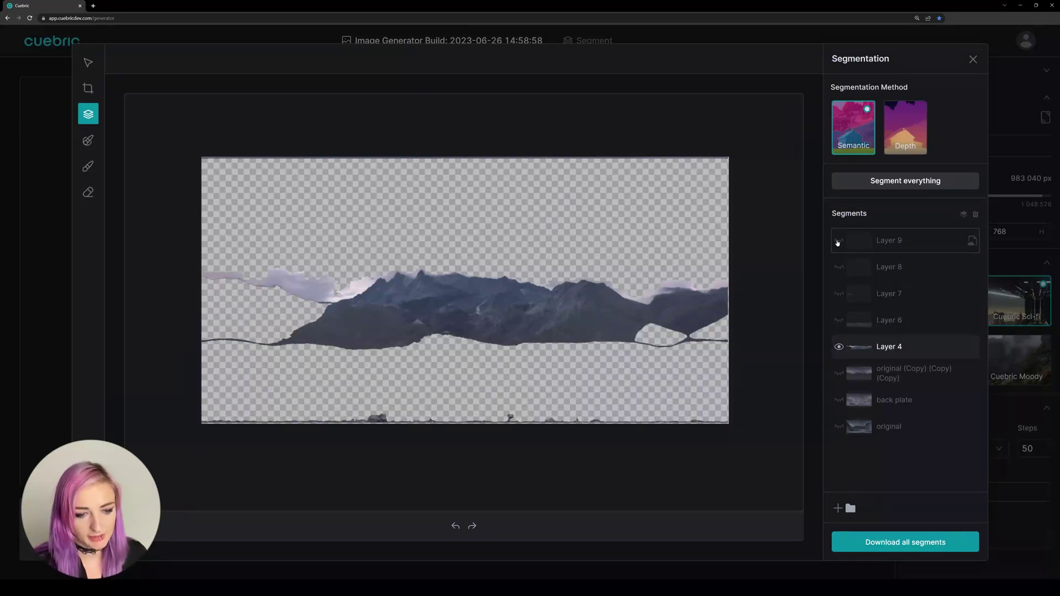
Step: Erase the thin cloud streak left of the mountains with a 52% eraser
{"action": "left_click", "coordinate": [87, 193]}
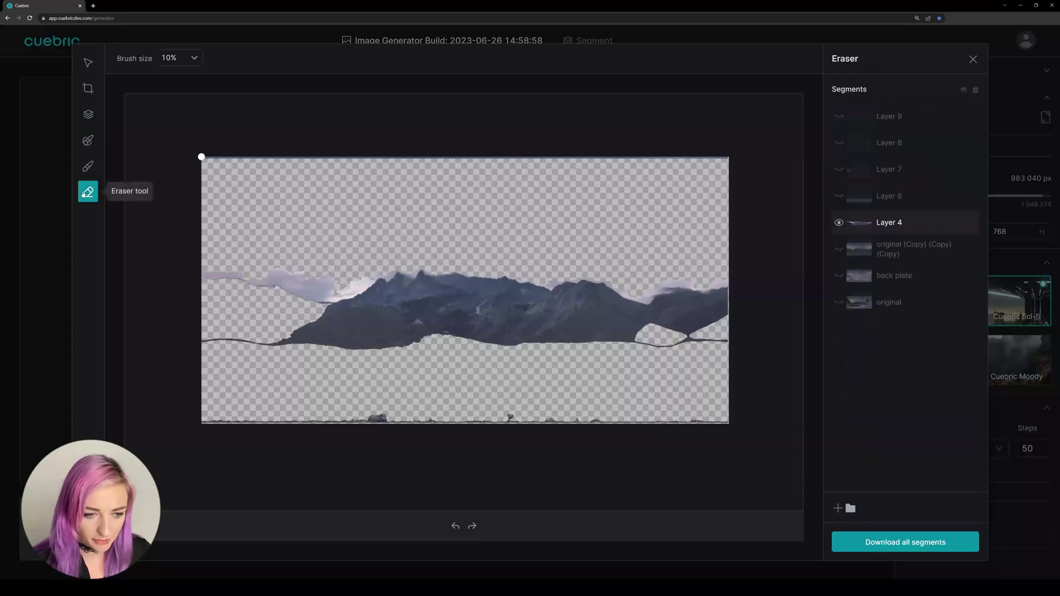
{"action": "left_click", "coordinate": [194, 57]}
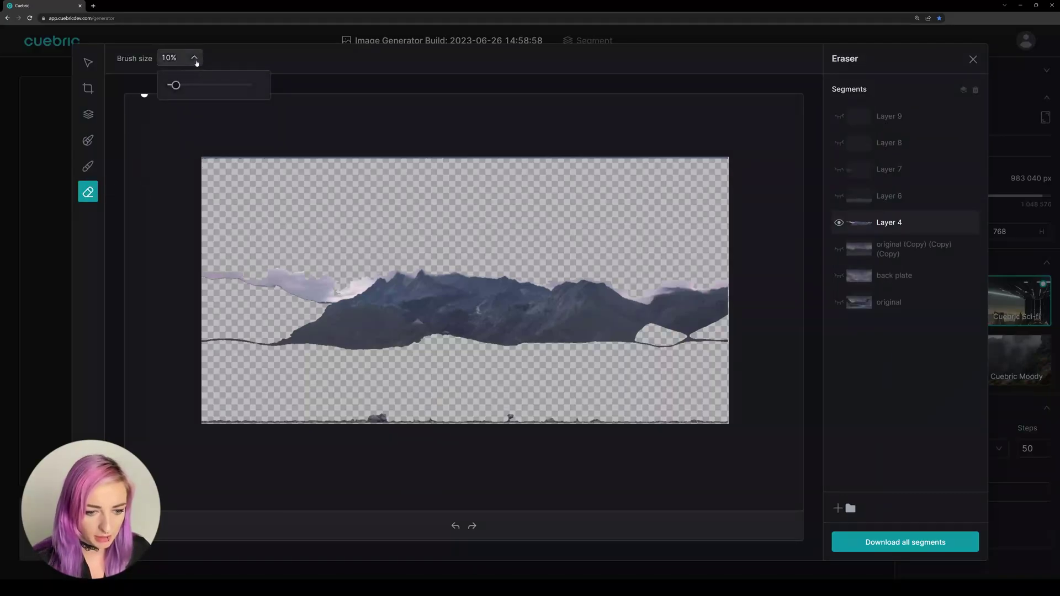
{"action": "left_click_drag", "start_coordinate": [170, 83], "coordinate": [215, 82]}
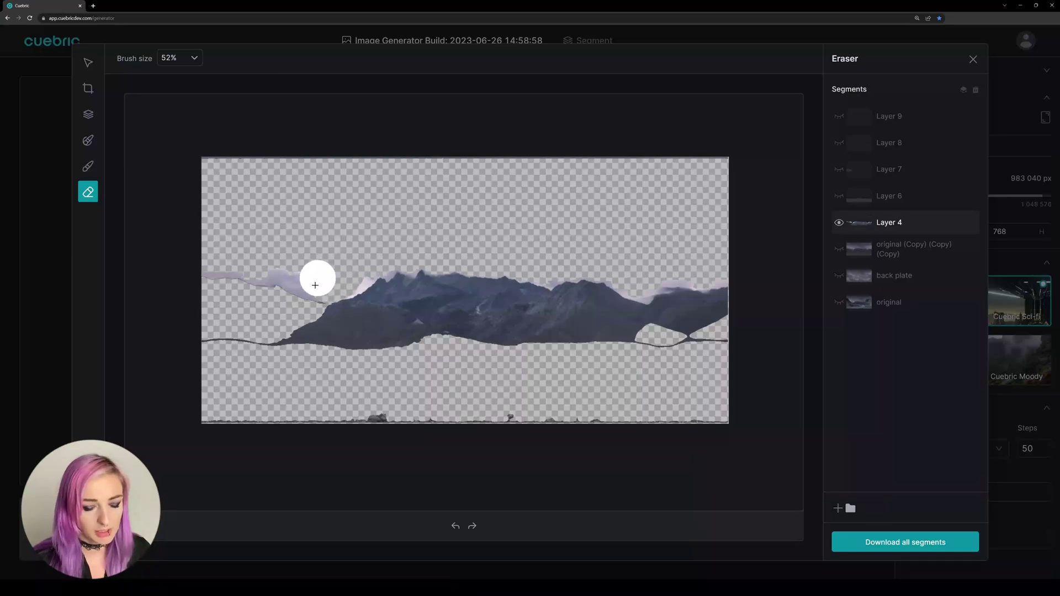
{"action": "left_click_drag", "start_coordinate": [322, 288], "coordinate": [198, 263]}
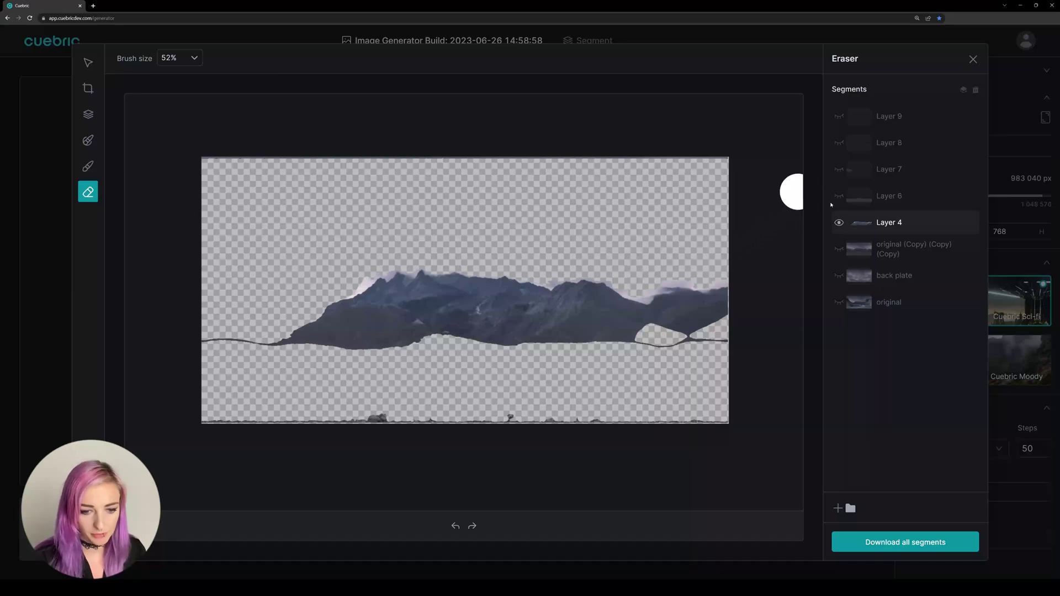
Step: Show Layers 6–9, combine them with Layer 4 into a Merged Layer, and delete the separate layers
{"action": "left_click", "coordinate": [839, 170]}
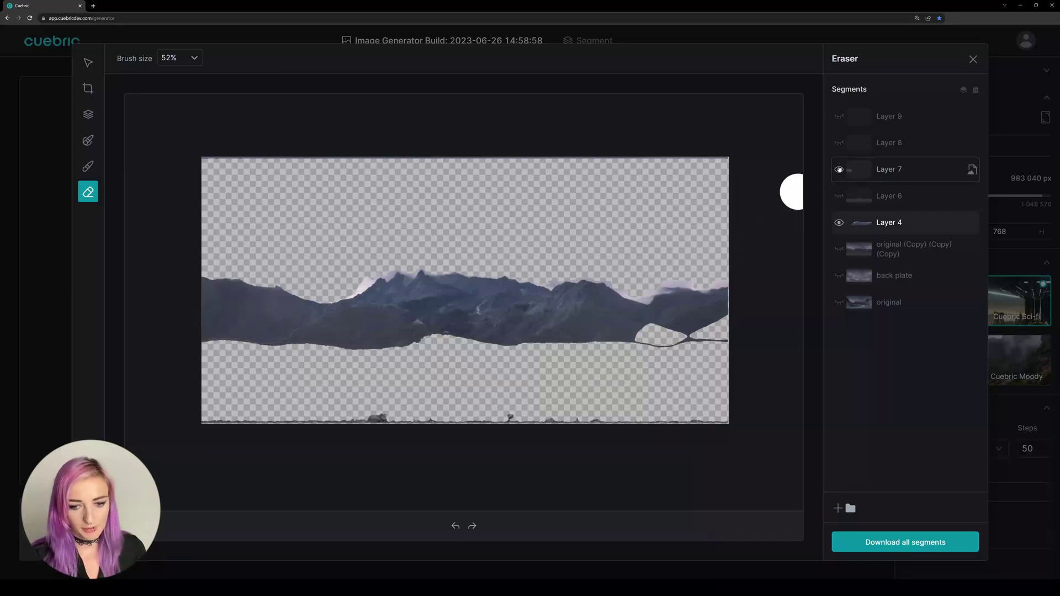
{"action": "left_click", "coordinate": [839, 196]}
{"action": "left_click", "coordinate": [839, 143]}
{"action": "left_click", "coordinate": [839, 117]}
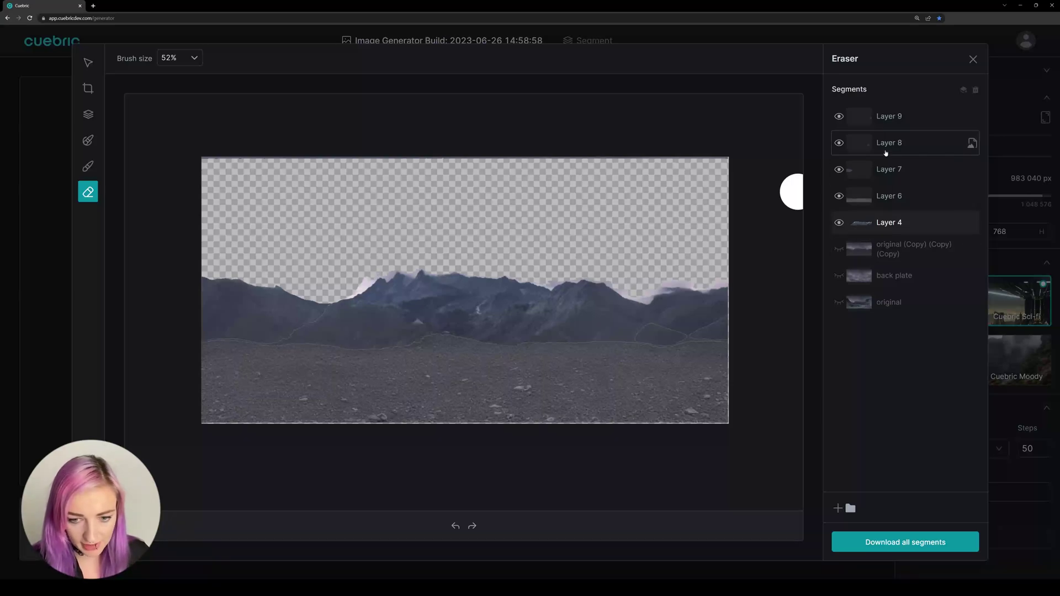
{"action": "left_click", "coordinate": [976, 91]}
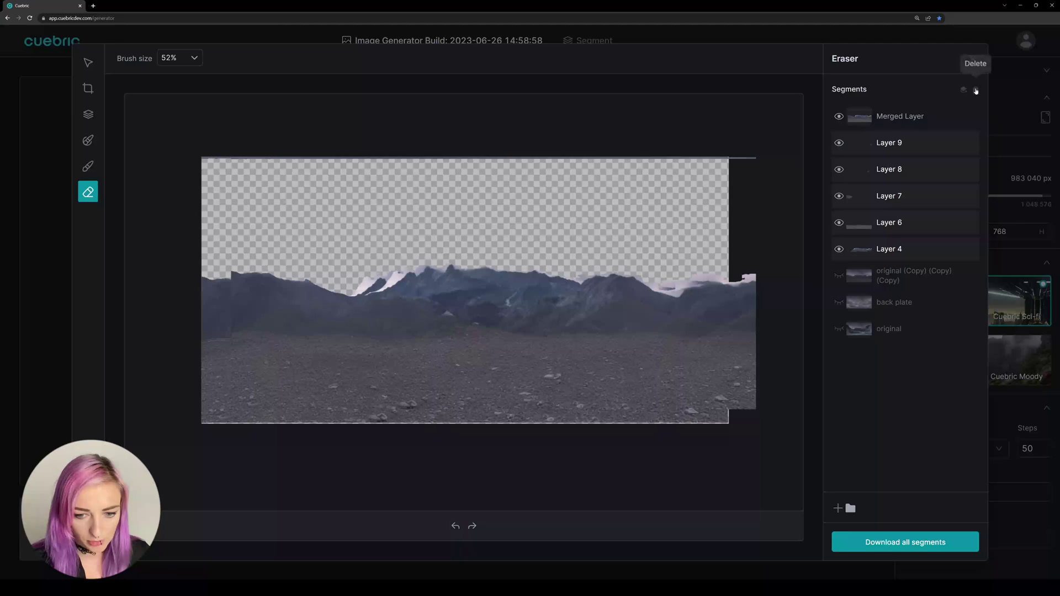
{"action": "left_click", "coordinate": [976, 89]}
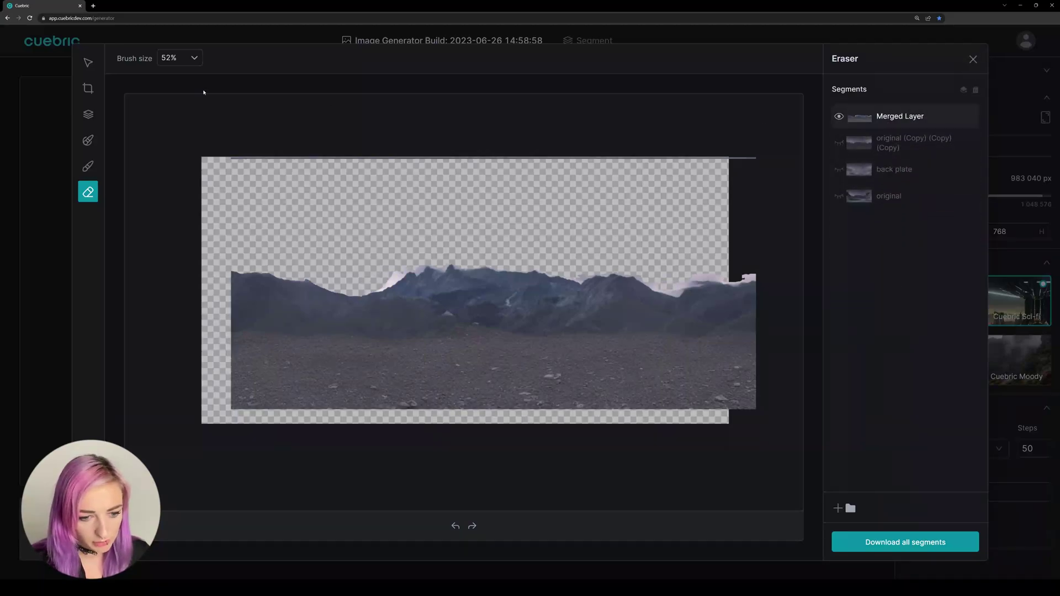
{"action": "left_click", "coordinate": [88, 63]}
Step: Move the Merged Layer into place and erase the top-edge line with a 48% eraser
{"action": "left_click_drag", "start_coordinate": [551, 374], "coordinate": [527, 392]}
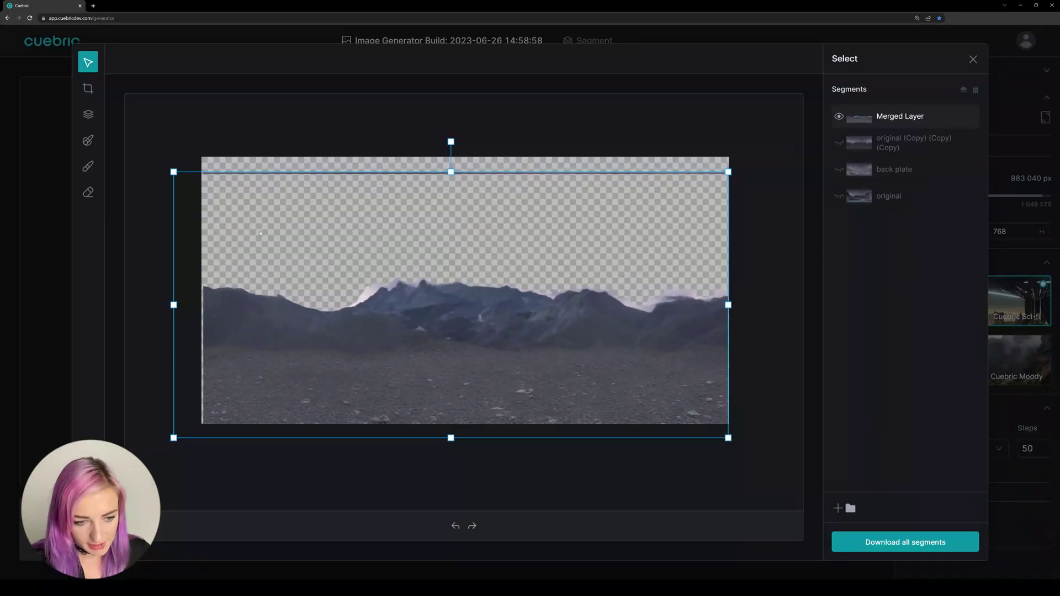
{"action": "left_click", "coordinate": [87, 192]}
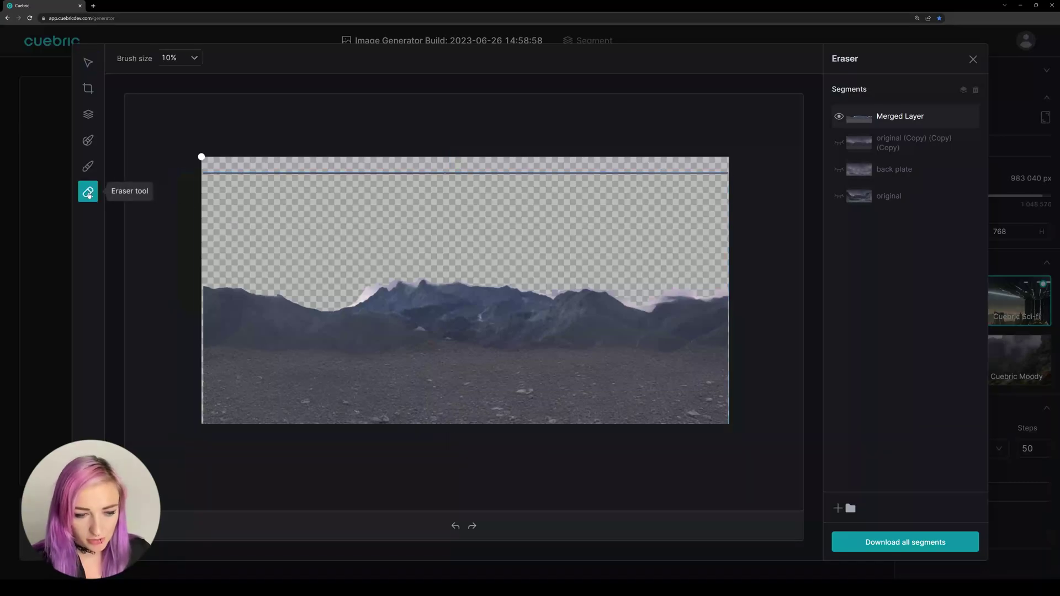
{"action": "left_click", "coordinate": [194, 57]}
{"action": "left_click_drag", "start_coordinate": [178, 87], "coordinate": [217, 91]}
{"action": "left_click_drag", "start_coordinate": [215, 168], "coordinate": [741, 175]}
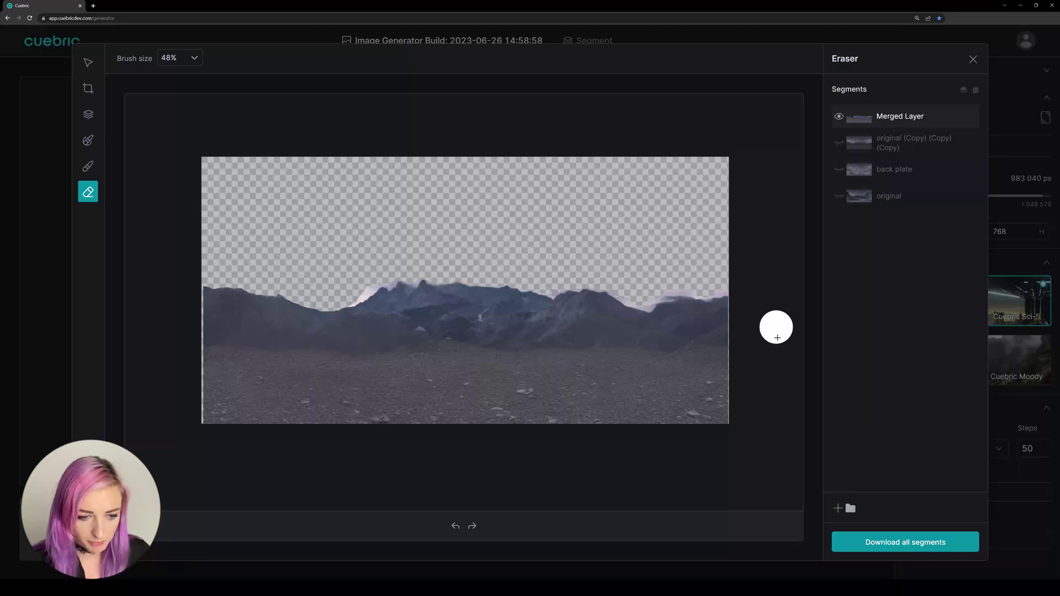
Step: Erase the pink haze along the mountain ridge with an 11% eraser
{"action": "scroll", "coordinate": [221, 318], "scroll_direction": "up", "scroll_amount": 1}
{"action": "scroll", "coordinate": [315, 332], "scroll_direction": "up", "scroll_amount": 3}
{"action": "left_click", "coordinate": [195, 58]}
{"action": "left_click_drag", "start_coordinate": [218, 90], "coordinate": [179, 89]}
{"action": "scroll", "coordinate": [497, 263], "scroll_direction": "up", "scroll_amount": 2}
{"action": "mouse_move", "coordinate": [442, 294]}
{"action": "left_mouse_down"}
{"action": "mouse_move", "coordinate": [503, 265]}
{"action": "mouse_move", "coordinate": [471, 268]}
{"action": "mouse_move", "coordinate": [533, 268]}
{"action": "mouse_move", "coordinate": [620, 187]}
{"action": "mouse_move", "coordinate": [659, 173]}
{"action": "mouse_move", "coordinate": [692, 186]}
{"action": "mouse_move", "coordinate": [744, 173]}
{"action": "mouse_move", "coordinate": [793, 131]}
{"action": "left_mouse_up"}
{"action": "scroll", "coordinate": [457, 226], "scroll_direction": "down", "scroll_amount": 5}
{"action": "scroll", "coordinate": [458, 227], "scroll_direction": "up", "scroll_amount": 5}
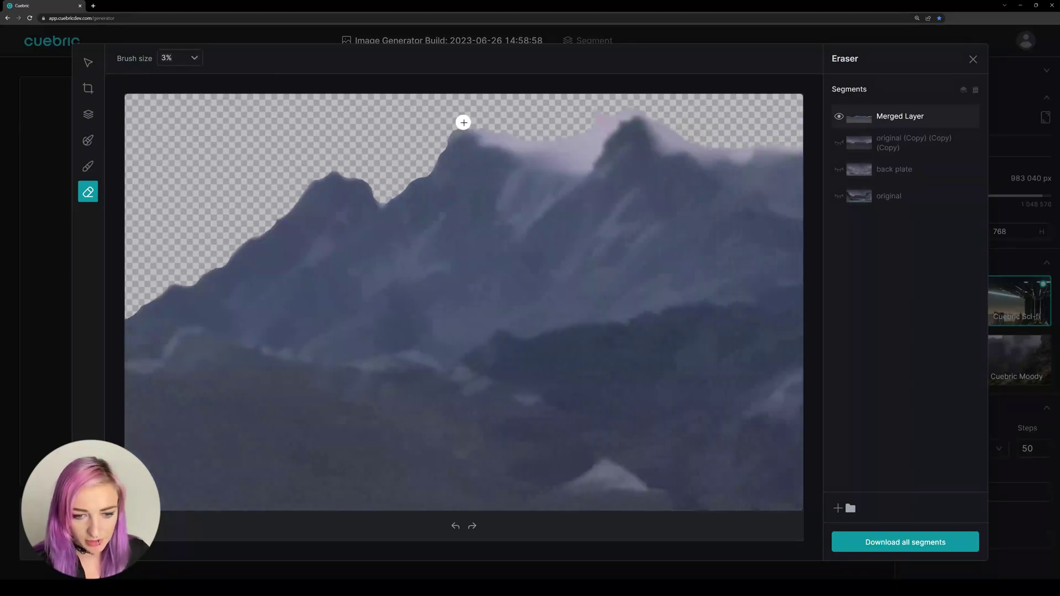
{"action": "mouse_move", "coordinate": [466, 118]}
{"action": "left_mouse_down"}
{"action": "mouse_move", "coordinate": [620, 111]}
{"action": "mouse_move", "coordinate": [742, 152]}
{"action": "mouse_move", "coordinate": [525, 140]}
{"action": "left_mouse_up"}
{"action": "scroll", "coordinate": [513, 160], "scroll_direction": "up", "scroll_amount": 2}
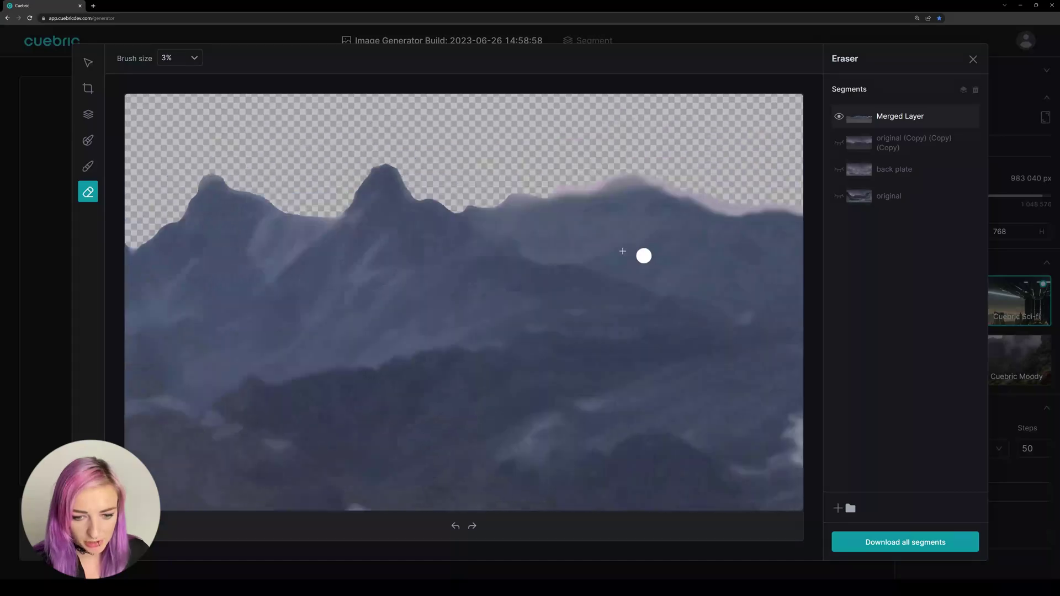
{"action": "mouse_move", "coordinate": [502, 178]}
{"action": "left_mouse_down"}
{"action": "mouse_move", "coordinate": [707, 199]}
{"action": "mouse_move", "coordinate": [609, 220]}
{"action": "mouse_move", "coordinate": [433, 205]}
{"action": "mouse_move", "coordinate": [659, 196]}
{"action": "mouse_move", "coordinate": [757, 232]}
{"action": "left_mouse_up"}
{"action": "scroll", "coordinate": [679, 194], "scroll_direction": "up", "scroll_amount": 2}
{"action": "scroll", "coordinate": [529, 241], "scroll_direction": "up", "scroll_amount": 2}
{"action": "mouse_move", "coordinate": [529, 241]}
{"action": "left_mouse_down"}
{"action": "mouse_move", "coordinate": [695, 297]}
{"action": "mouse_move", "coordinate": [671, 271]}
{"action": "mouse_move", "coordinate": [685, 238]}
{"action": "left_mouse_up"}
Step: Erase the remaining haze near the peak, the ridge's right end and under the ridge
{"action": "scroll", "coordinate": [681, 224], "scroll_direction": "up", "scroll_amount": 2}
{"action": "mouse_move", "coordinate": [613, 221]}
{"action": "left_mouse_down"}
{"action": "mouse_move", "coordinate": [452, 222]}
{"action": "mouse_move", "coordinate": [370, 241]}
{"action": "left_mouse_up"}
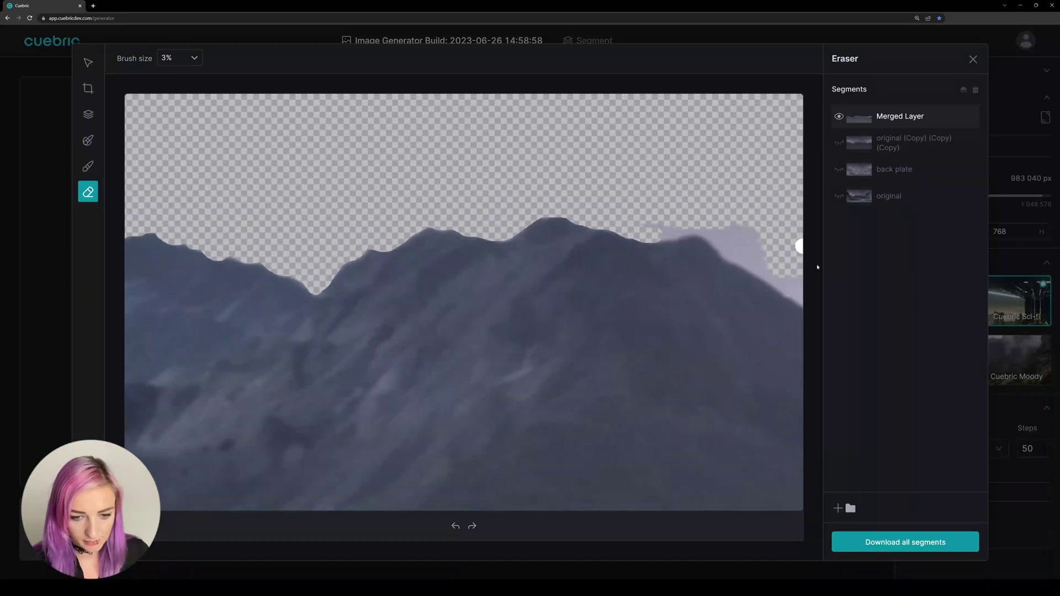
{"action": "left_click_drag", "start_coordinate": [831, 285], "coordinate": [741, 225]}
{"action": "scroll", "coordinate": [433, 279], "scroll_direction": "up", "scroll_amount": 2}
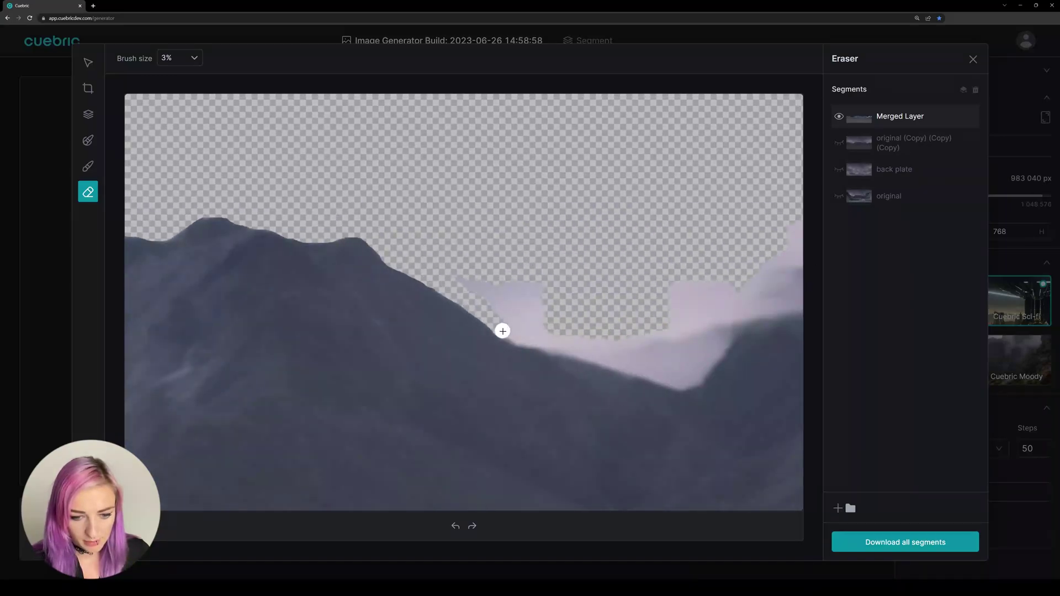
{"action": "mouse_move", "coordinate": [505, 333]}
{"action": "left_mouse_down"}
{"action": "mouse_move", "coordinate": [670, 379]}
{"action": "mouse_move", "coordinate": [726, 333]}
{"action": "mouse_move", "coordinate": [564, 333]}
{"action": "left_mouse_up"}
{"action": "scroll", "coordinate": [710, 293], "scroll_direction": "down", "scroll_amount": 2}
{"action": "left_click_drag", "start_coordinate": [710, 293], "coordinate": [279, 340]}
{"action": "key", "text": "bracketright"}
{"action": "mouse_move", "coordinate": [249, 114]}
{"action": "left_mouse_down"}
{"action": "mouse_move", "coordinate": [544, 241]}
{"action": "mouse_move", "coordinate": [616, 229]}
{"action": "mouse_move", "coordinate": [597, 243]}
{"action": "left_mouse_up"}
{"action": "scroll", "coordinate": [615, 230], "scroll_direction": "right", "scroll_amount": 3}
{"action": "key", "text": "bracketleft"}
{"action": "scroll", "coordinate": [597, 243], "scroll_direction": "down", "scroll_amount": 3}
{"action": "scroll", "coordinate": [241, 214], "scroll_direction": "up", "scroll_amount": 2}
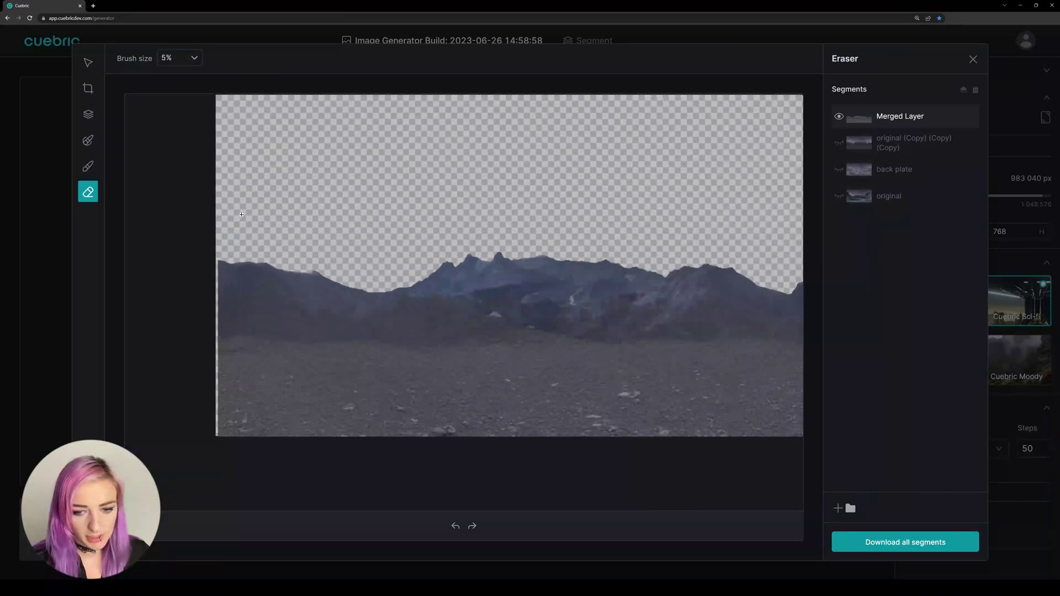
Step: Show the back plate, merge the Merged Layer with the copy beneath, and rename it 'middle plate'
{"action": "scroll", "coordinate": [546, 266], "scroll_direction": "down", "scroll_amount": 2}
{"action": "left_click", "coordinate": [838, 170]}
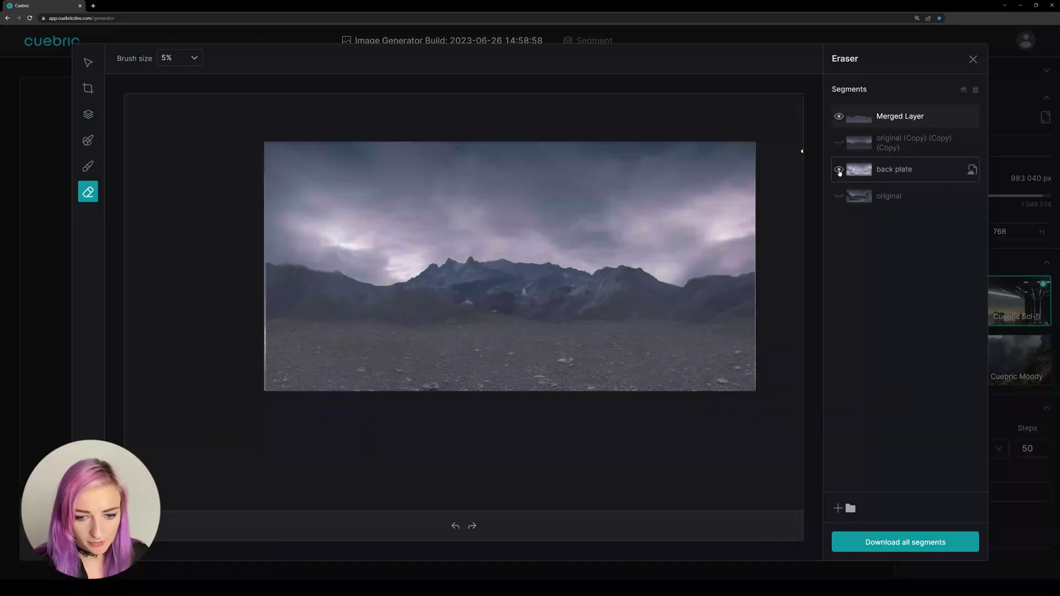
{"action": "left_click", "coordinate": [923, 117]}
{"action": "left_click", "coordinate": [964, 90]}
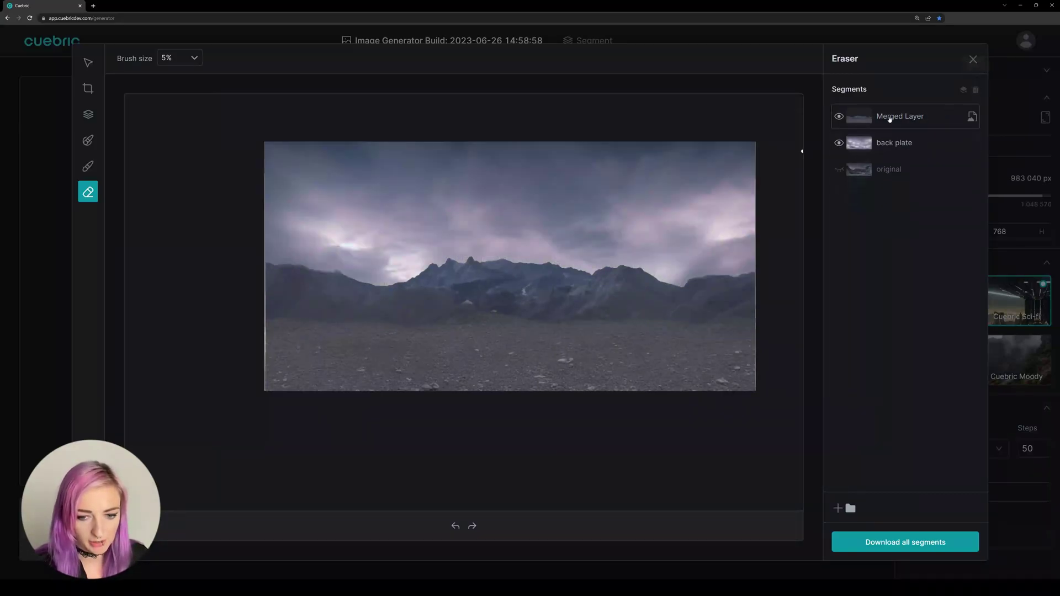
{"action": "double_click", "coordinate": [889, 116]}
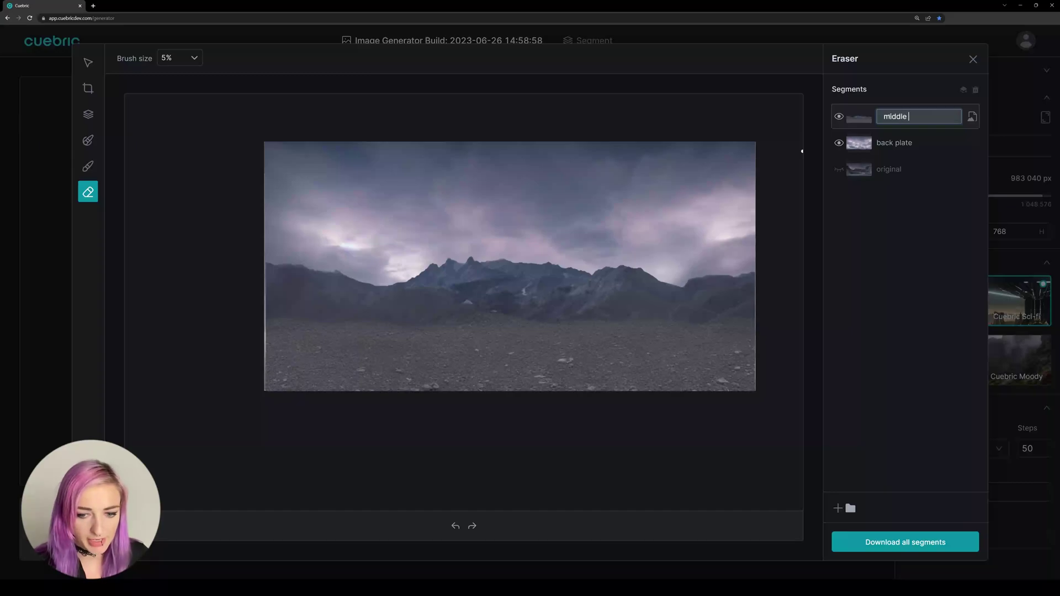
{"action": "type", "text": "middle plate"}
{"action": "key", "text": "Return"}
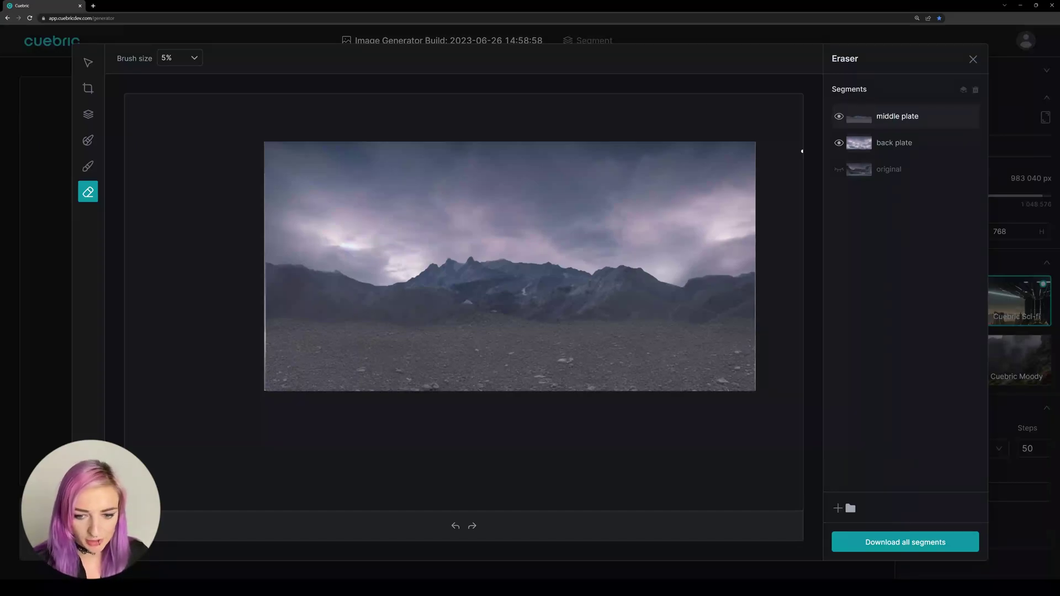
Step: Duplicate 'original', hide middle plate and back plate, and calculate the copy's depth map
{"action": "left_click", "coordinate": [971, 170]}
{"action": "left_click", "coordinate": [839, 116]}
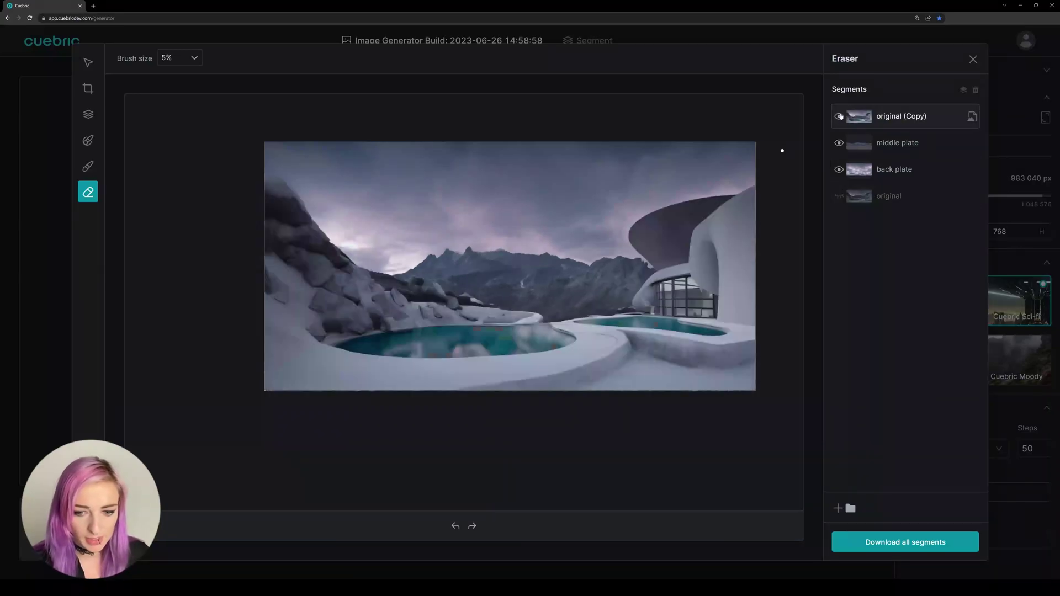
{"action": "left_click", "coordinate": [838, 144]}
{"action": "left_click", "coordinate": [839, 169]}
{"action": "left_click", "coordinate": [86, 115]}
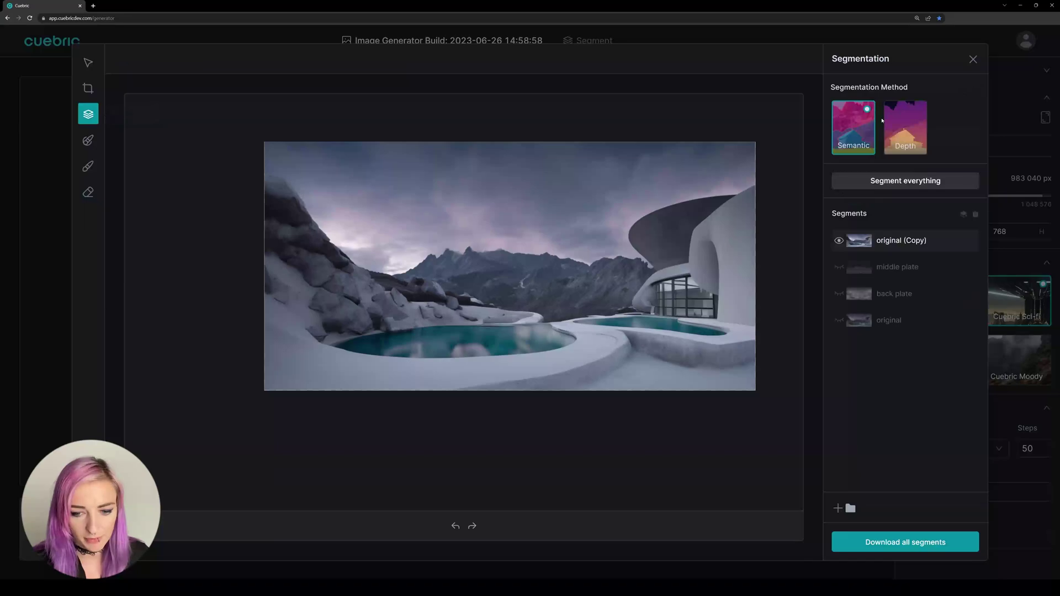
{"action": "left_click", "coordinate": [909, 151]}
{"action": "left_click", "coordinate": [906, 182]}
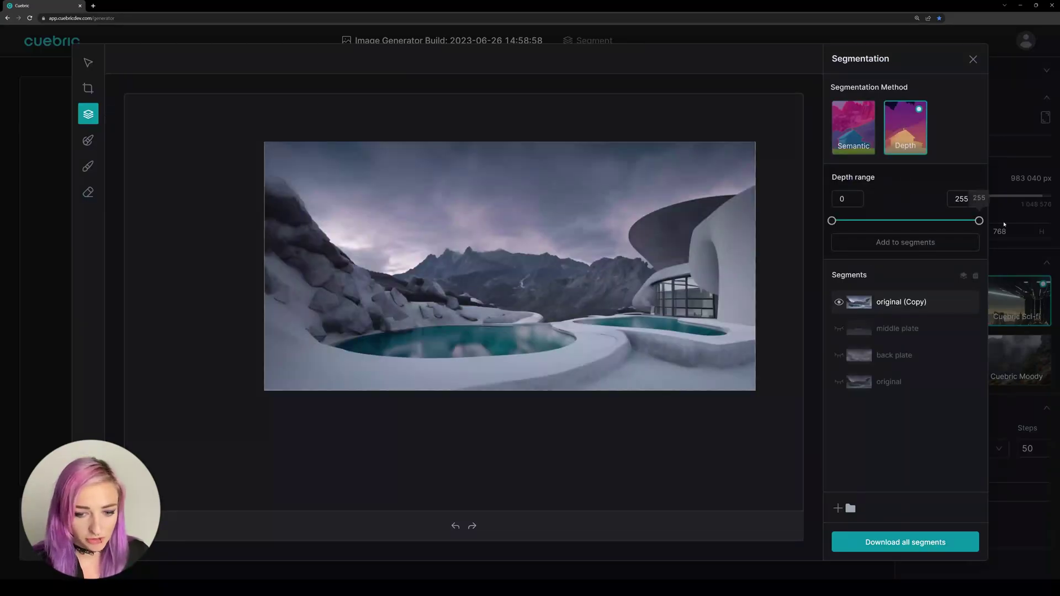
Step: Add the 27–255 depth range as a new segment and delete the uncut original copy
{"action": "mouse_move", "coordinate": [979, 221]}
{"action": "left_mouse_down"}
{"action": "mouse_move", "coordinate": [943, 221]}
{"action": "mouse_move", "coordinate": [979, 221]}
{"action": "left_mouse_up"}
{"action": "mouse_move", "coordinate": [838, 222]}
{"action": "left_mouse_down"}
{"action": "mouse_move", "coordinate": [867, 221]}
{"action": "mouse_move", "coordinate": [848, 222]}
{"action": "left_mouse_up"}
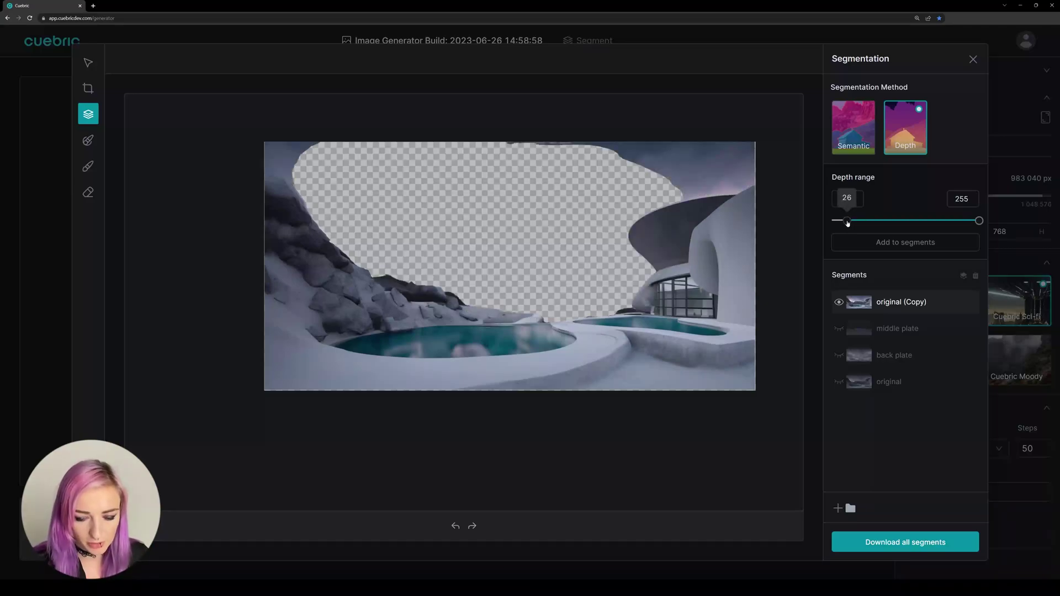
{"action": "left_click_drag", "start_coordinate": [849, 223], "coordinate": [849, 223]}
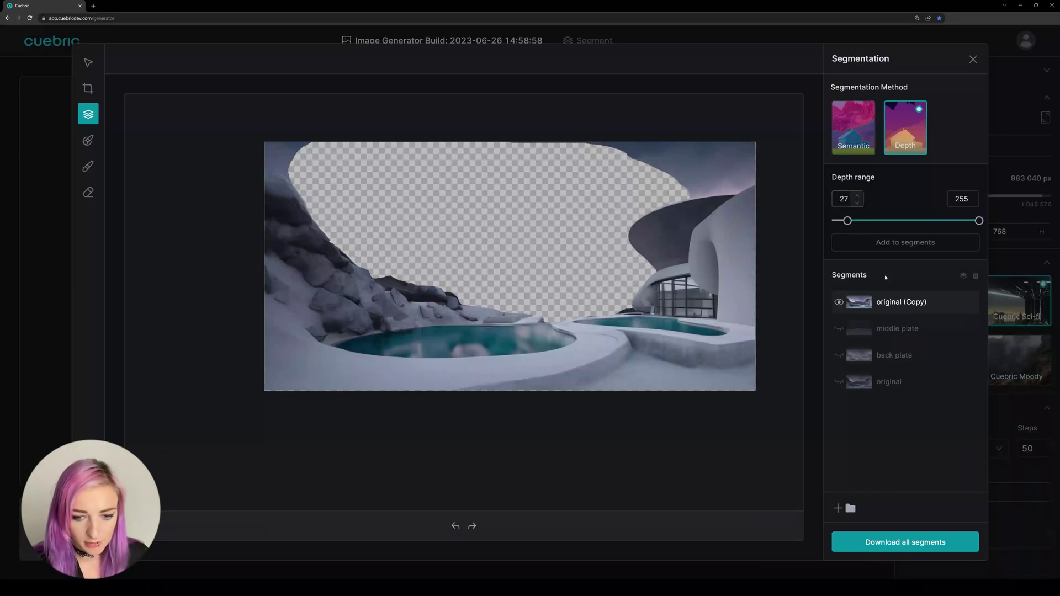
{"action": "left_click", "coordinate": [895, 246]}
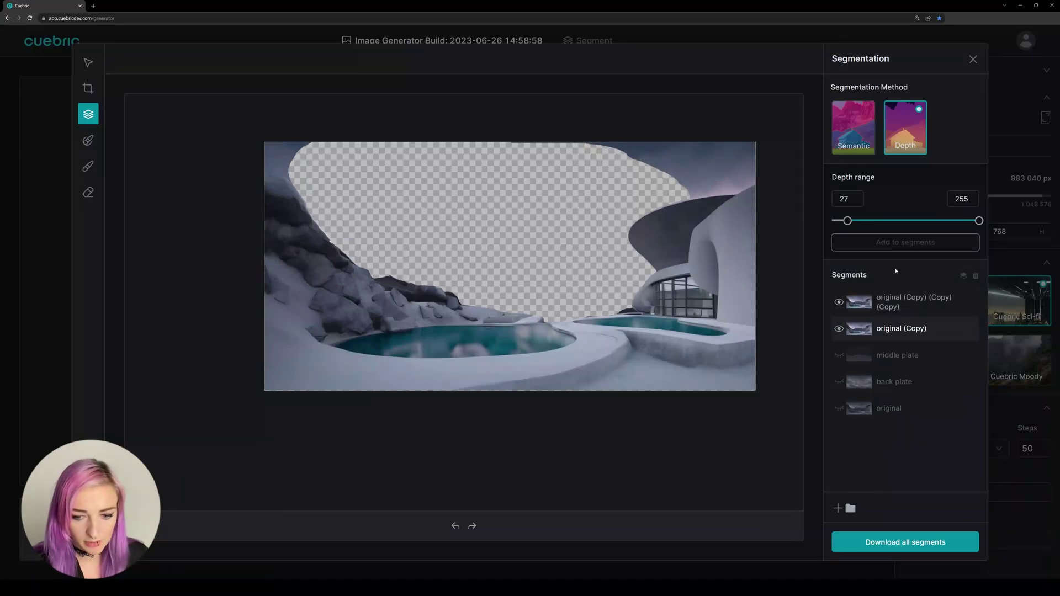
{"action": "left_click", "coordinate": [977, 277]}
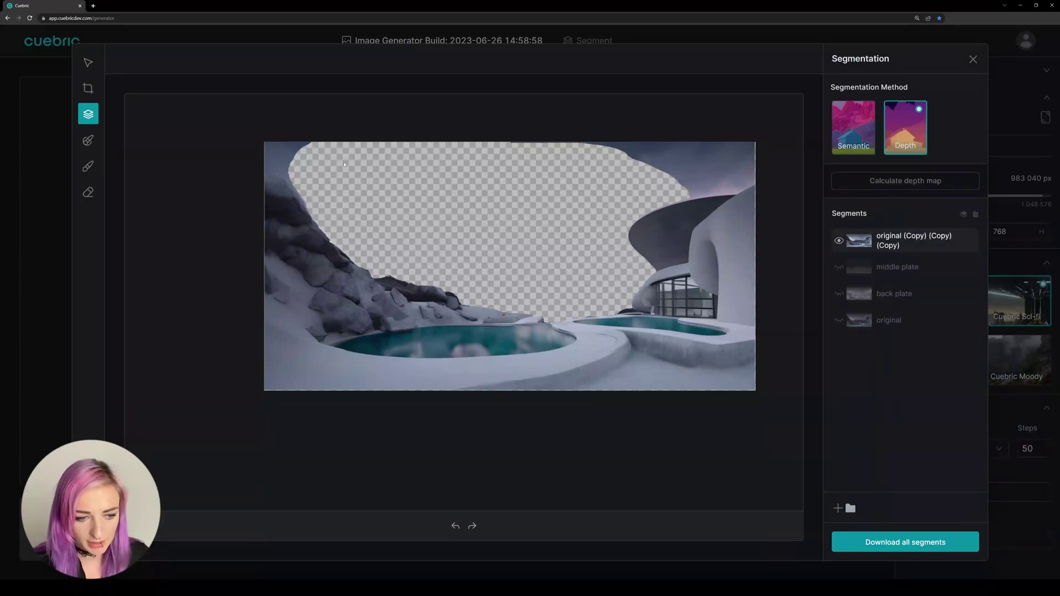
Step: Erase the leftover sky strip above the building's curved roof, then check the top segment's cutout
{"action": "left_click", "coordinate": [88, 192]}
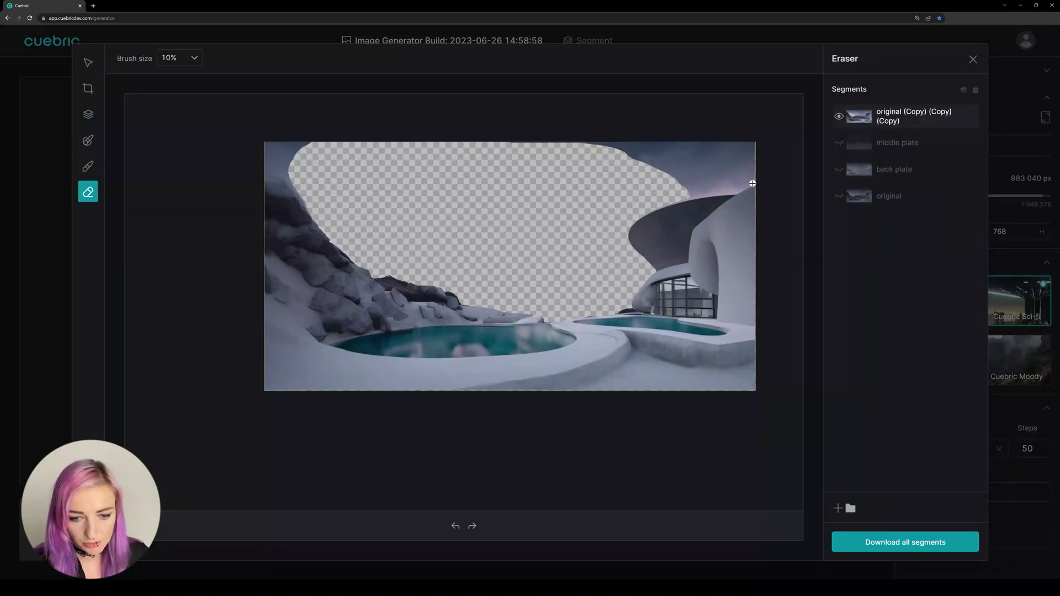
{"action": "scroll", "coordinate": [776, 238], "scroll_direction": "up", "scroll_amount": 5}
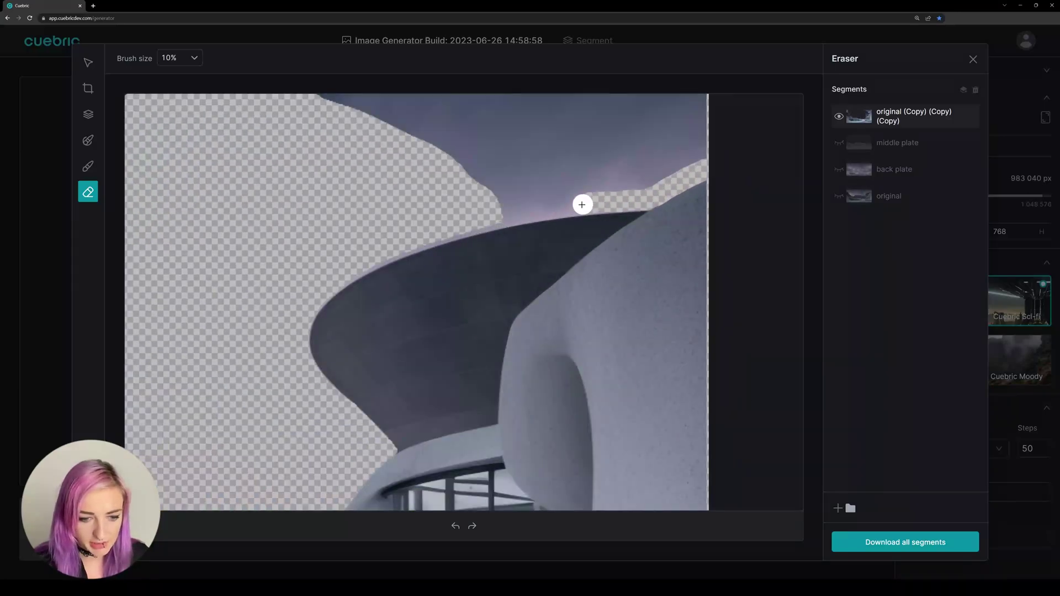
{"action": "mouse_move", "coordinate": [576, 206]}
{"action": "left_mouse_down"}
{"action": "mouse_move", "coordinate": [400, 246]}
{"action": "mouse_move", "coordinate": [475, 220]}
{"action": "mouse_move", "coordinate": [318, 298]}
{"action": "left_mouse_up"}
{"action": "scroll", "coordinate": [142, 230], "scroll_direction": "down", "scroll_amount": 5}
{"action": "scroll", "coordinate": [466, 485], "scroll_direction": "up", "scroll_amount": 6}
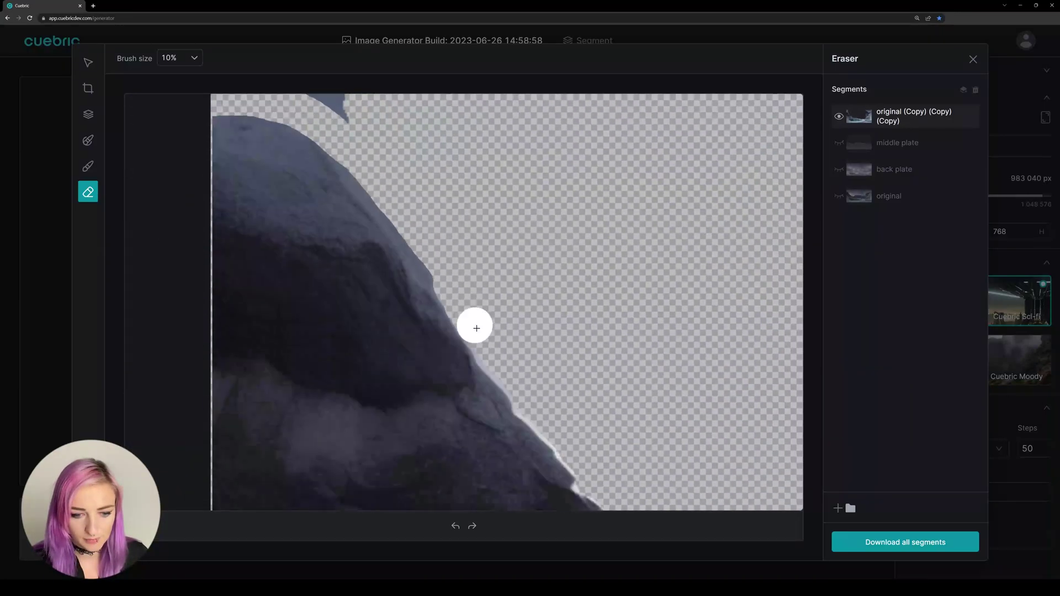
{"action": "scroll", "coordinate": [639, 398], "scroll_direction": "down", "scroll_amount": 2}
{"action": "scroll", "coordinate": [471, 260], "scroll_direction": "down", "scroll_amount": 3}
{"action": "scroll", "coordinate": [532, 221], "scroll_direction": "down", "scroll_amount": 3}
{"action": "scroll", "coordinate": [726, 221], "scroll_direction": "down", "scroll_amount": 2}
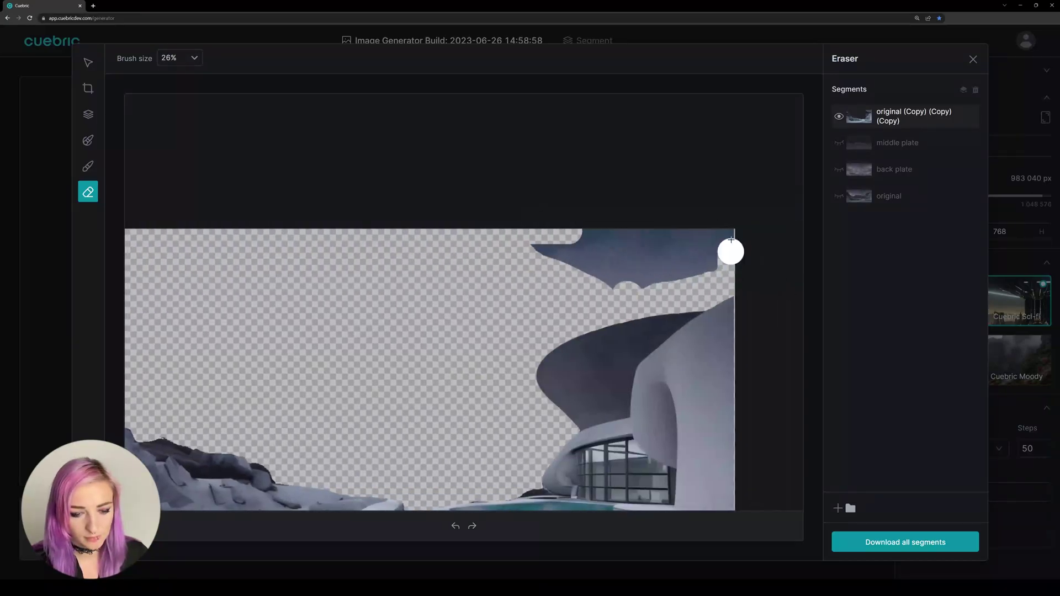
{"action": "scroll", "coordinate": [587, 296], "scroll_direction": "down", "scroll_amount": 3}
{"action": "scroll", "coordinate": [456, 377], "scroll_direction": "up", "scroll_amount": 2}
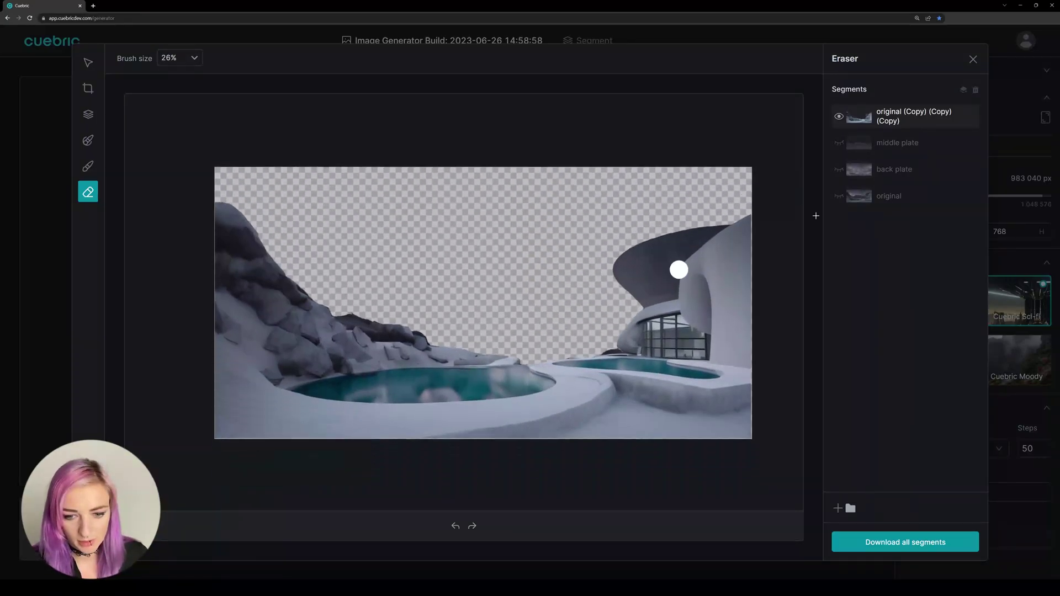
{"action": "left_click", "coordinate": [838, 116]}
{"action": "left_click", "coordinate": [837, 115]}
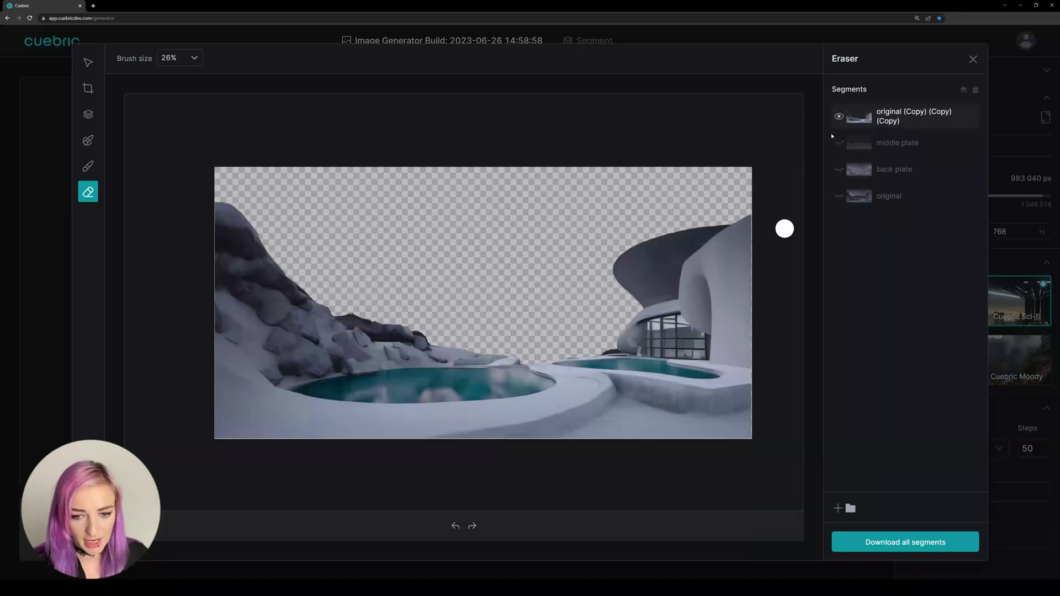
Step: Rename the top segment to 'front plate'
{"action": "double_click", "coordinate": [913, 113]}
{"action": "type", "text": "fro"}
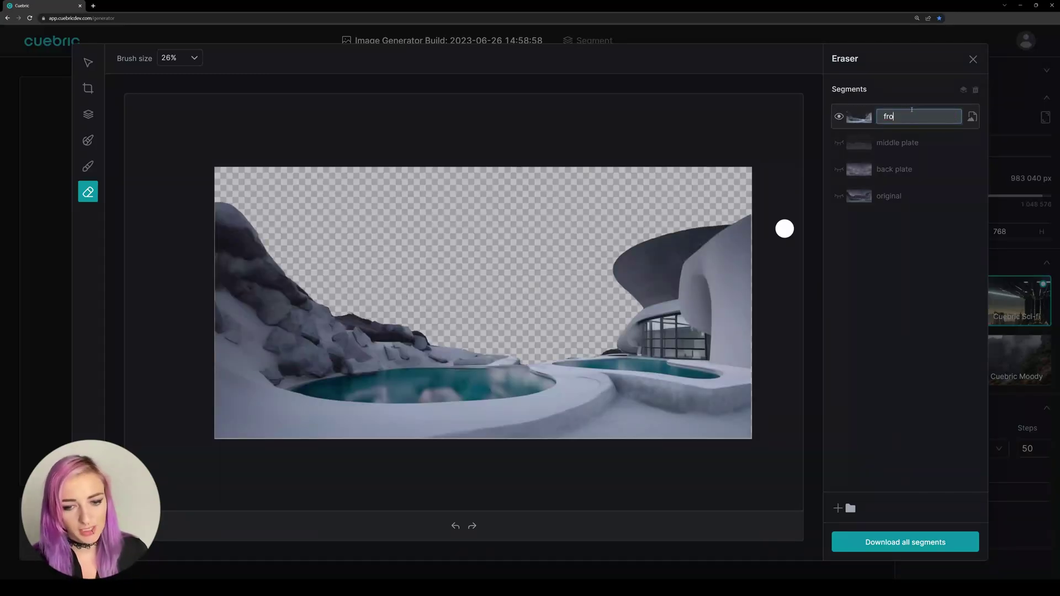
{"action": "type", "text": "nt plate"}
{"action": "key", "text": "Return"}
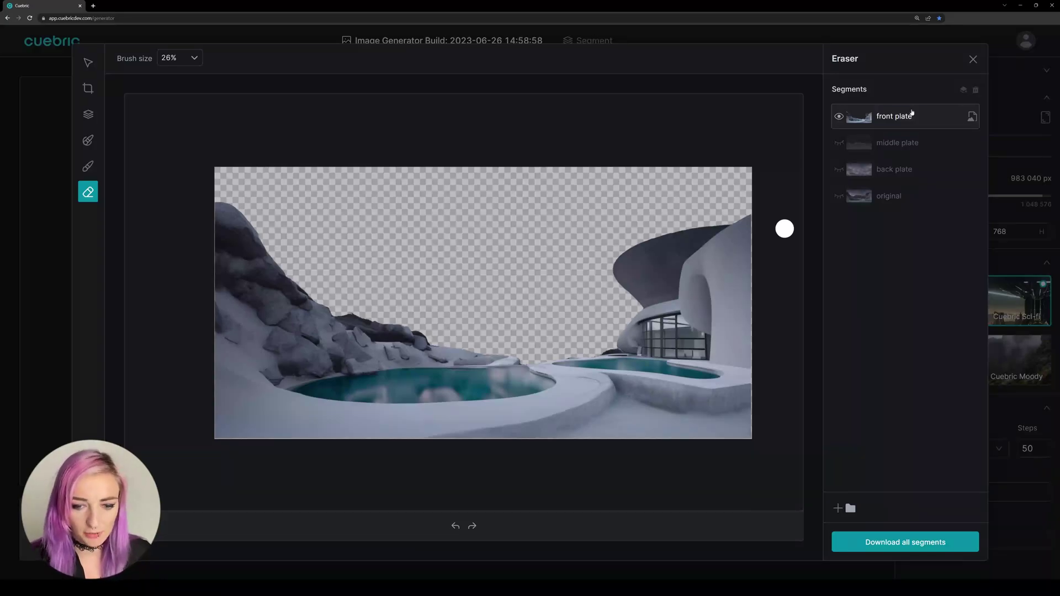
Step: Turn on the front, middle and back plates so the sky, mountains and pool scene composite
{"action": "left_click", "coordinate": [836, 116]}
{"action": "left_click", "coordinate": [836, 116]}
{"action": "left_click", "coordinate": [835, 145]}
{"action": "left_click", "coordinate": [836, 145]}
{"action": "left_click", "coordinate": [835, 145]}
{"action": "left_click", "coordinate": [837, 170]}
{"action": "left_click", "coordinate": [837, 170]}
{"action": "left_click", "coordinate": [837, 170]}
Step: Recheck the front and middle plate layering, then add and delete an empty layer
{"action": "left_click", "coordinate": [838, 117]}
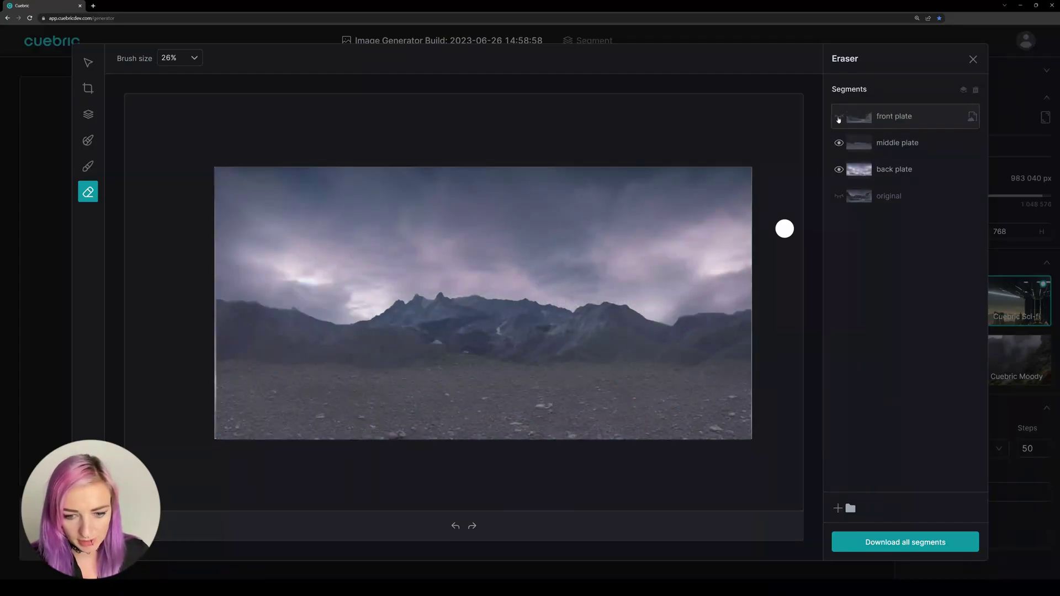
{"action": "left_click", "coordinate": [839, 117]}
{"action": "left_click", "coordinate": [839, 144]}
{"action": "left_click", "coordinate": [839, 143]}
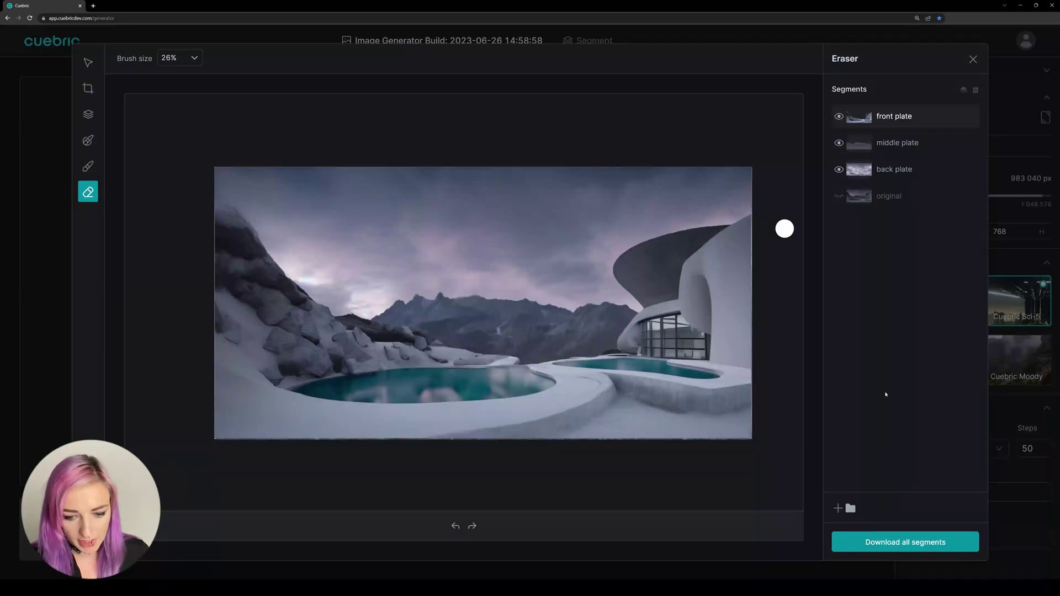
{"action": "left_click", "coordinate": [839, 508]}
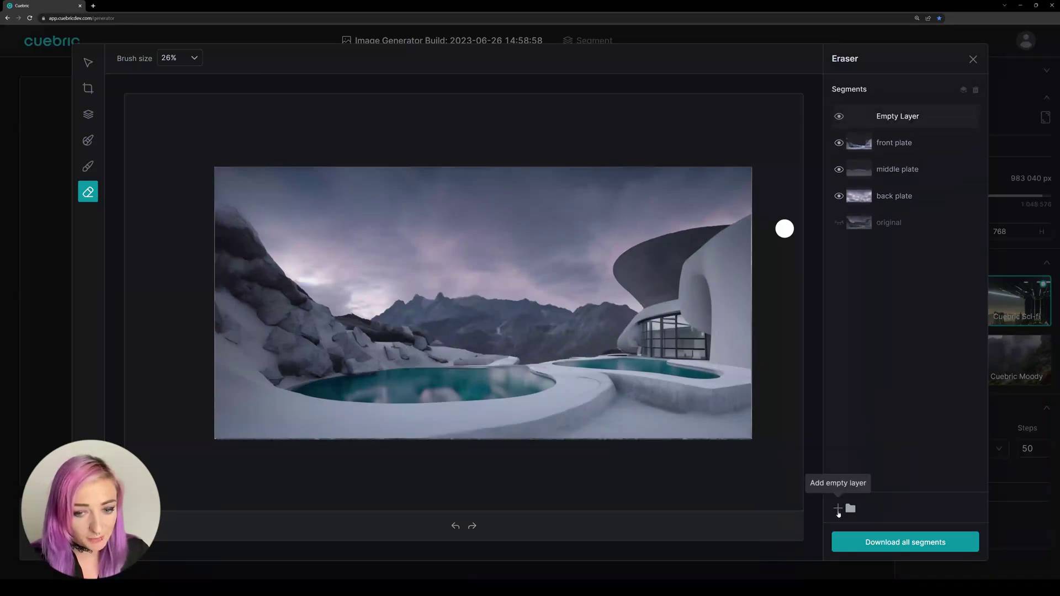
{"action": "left_click", "coordinate": [976, 90]}
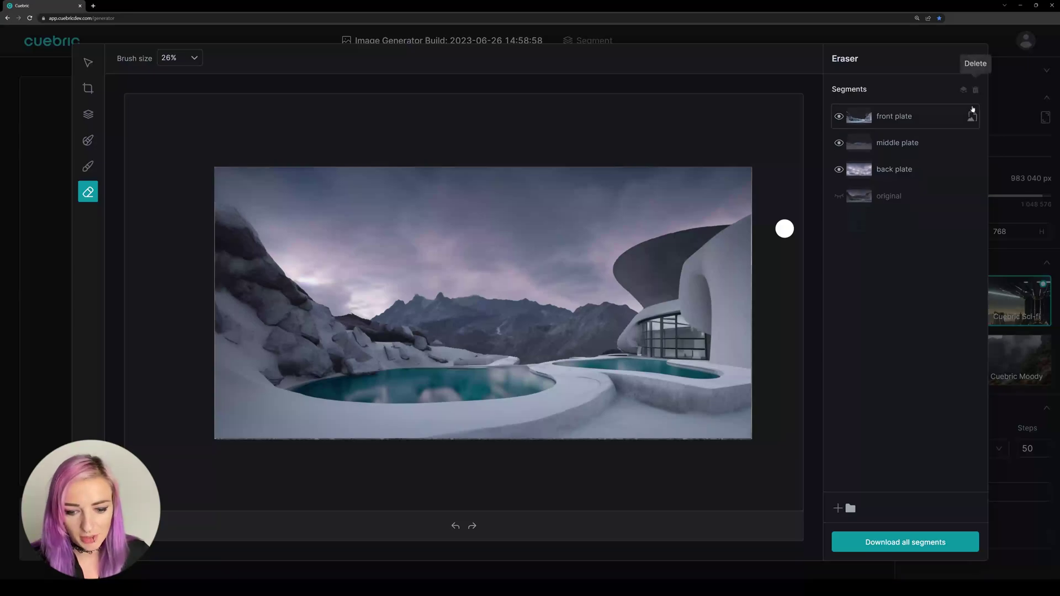
Step: Download all segments and save them as archive.zip in Downloads
{"action": "left_click", "coordinate": [901, 547]}
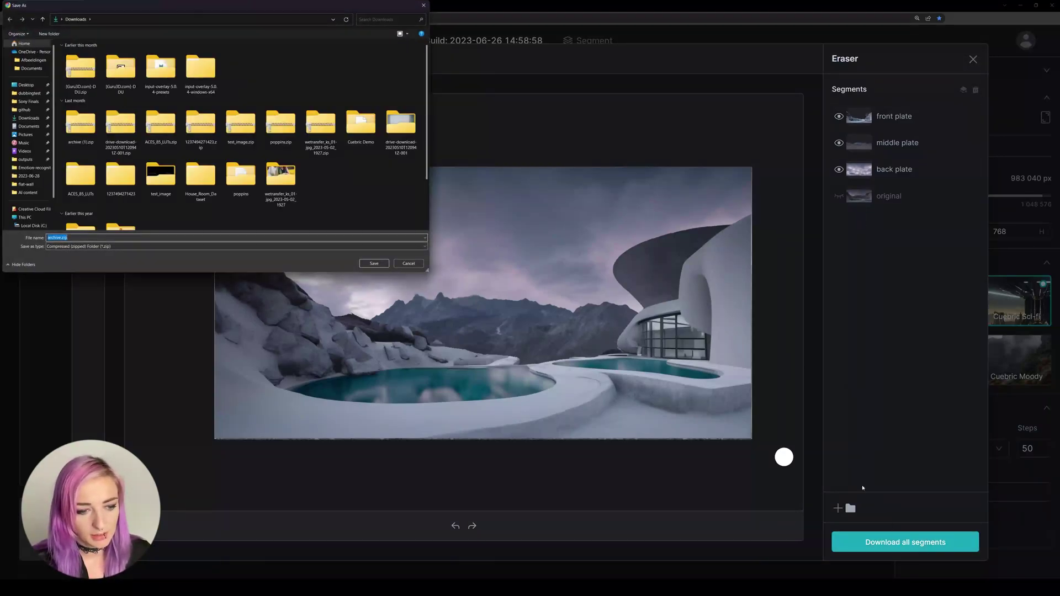
{"action": "left_click", "coordinate": [29, 117]}
{"action": "left_click", "coordinate": [374, 264]}
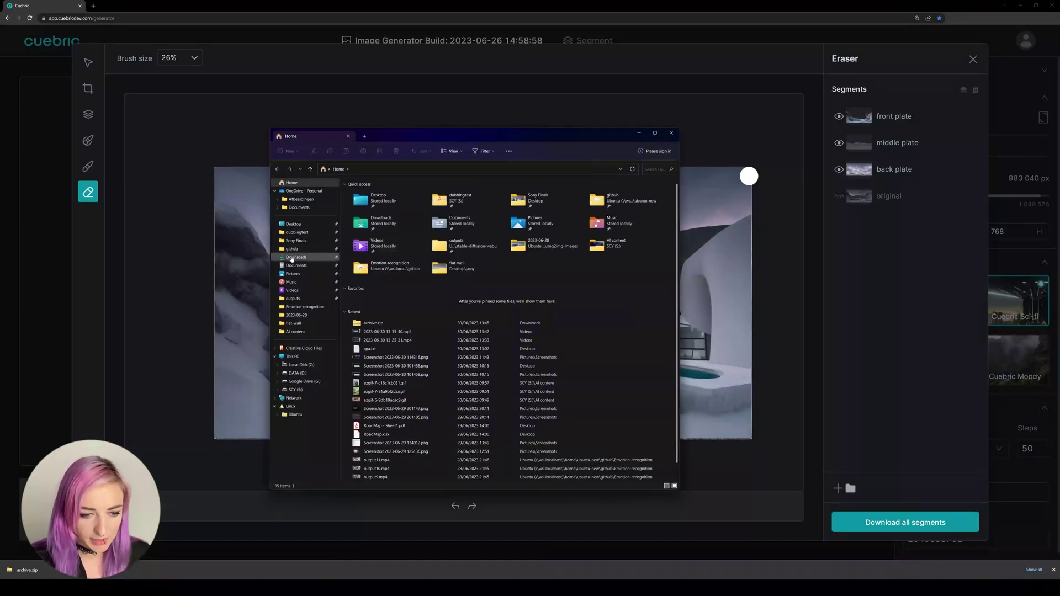
Step: Extract archive.zip with 7-Zip into an 'archive' folder
{"action": "right_click", "coordinate": [398, 239]}
{"action": "left_click", "coordinate": [435, 385]}
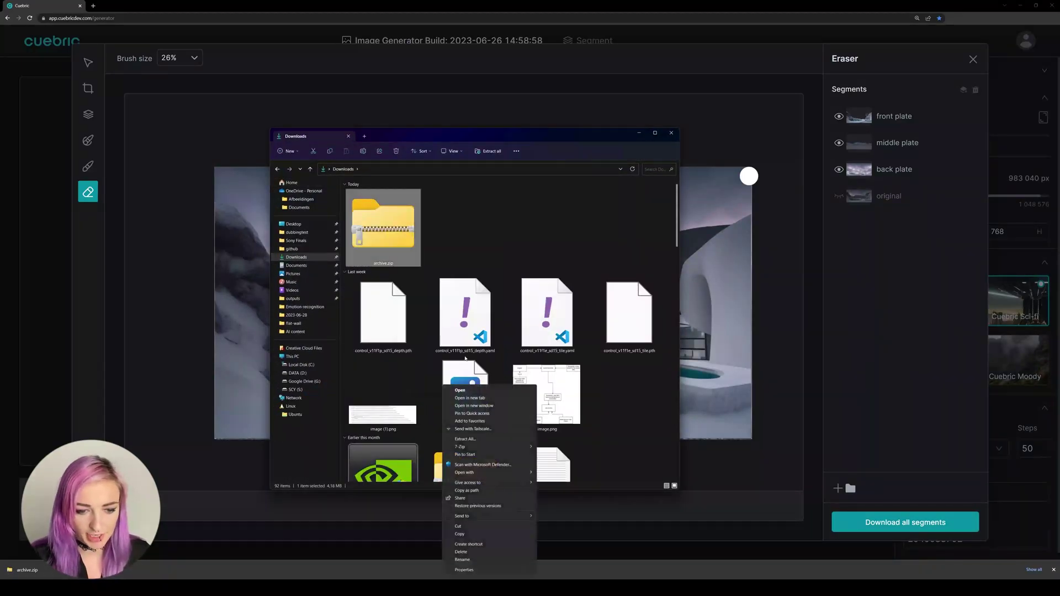
{"action": "mouse_move", "coordinate": [497, 448]}
{"action": "left_click", "coordinate": [580, 480]}
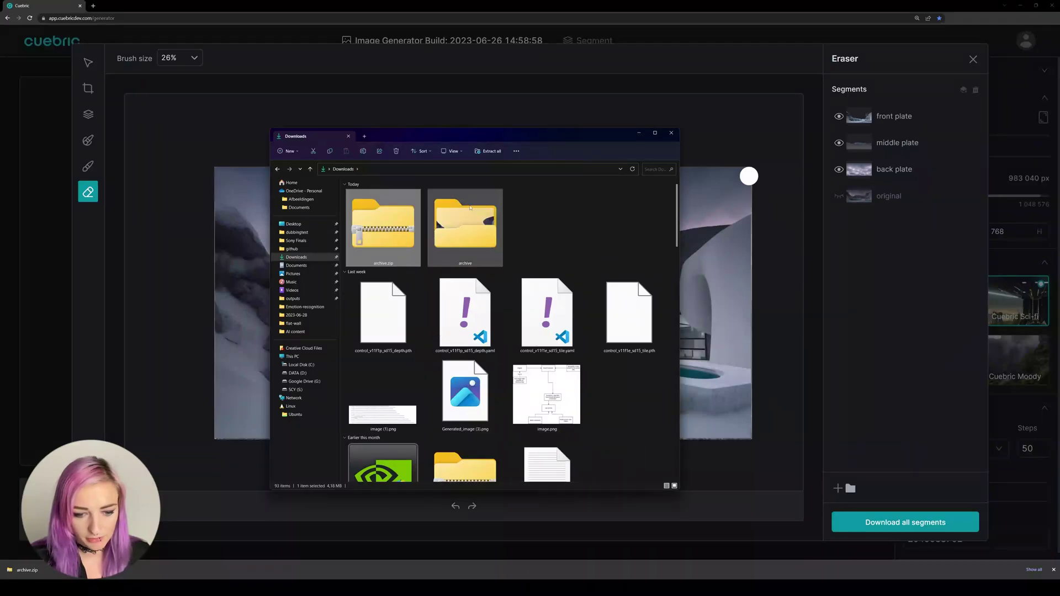
Step: Open the archive folder and inspect the exported Layer PNG images
{"action": "right_click", "coordinate": [469, 222]}
{"action": "key", "text": "Return"}
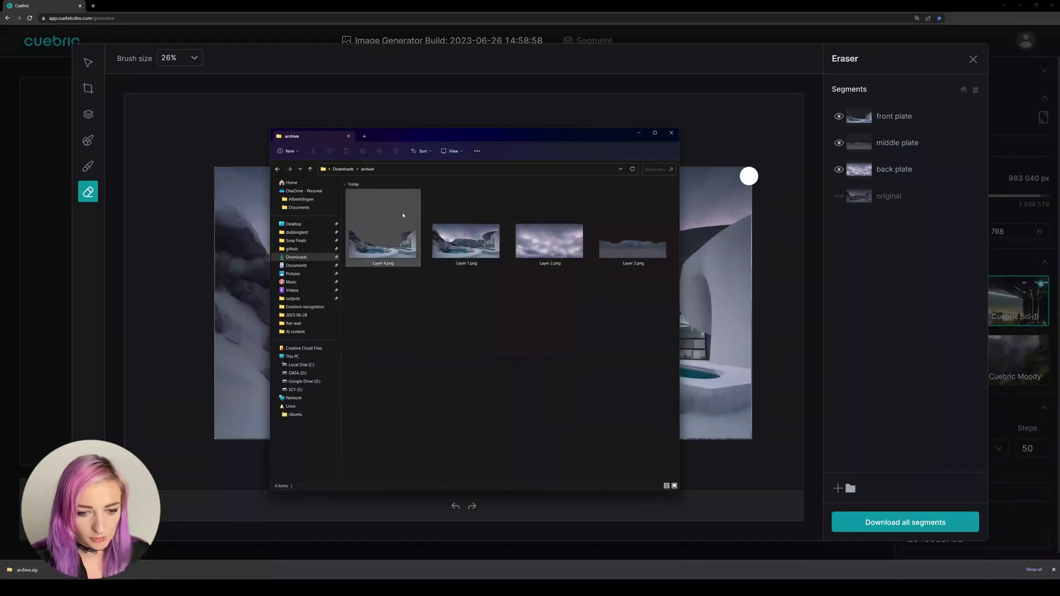
{"action": "left_click", "coordinate": [466, 242]}
{"action": "left_click", "coordinate": [549, 241]}
{"action": "left_click", "coordinate": [613, 259]}
{"action": "left_click", "coordinate": [630, 374]}
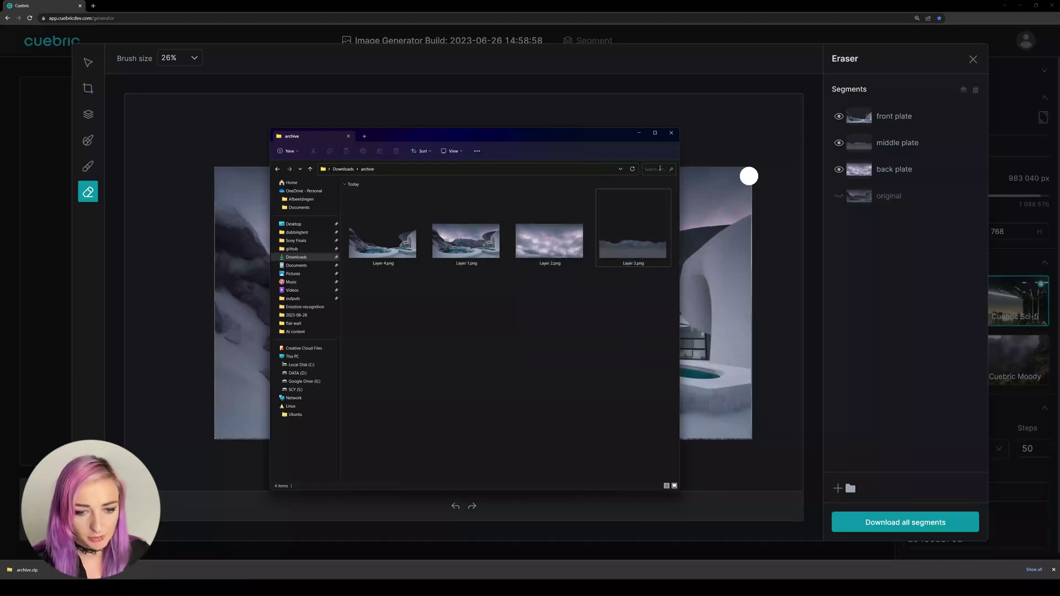
Step: Import the four layer PNGs from Downloads > archive as new segments
{"action": "left_click", "coordinate": [671, 133]}
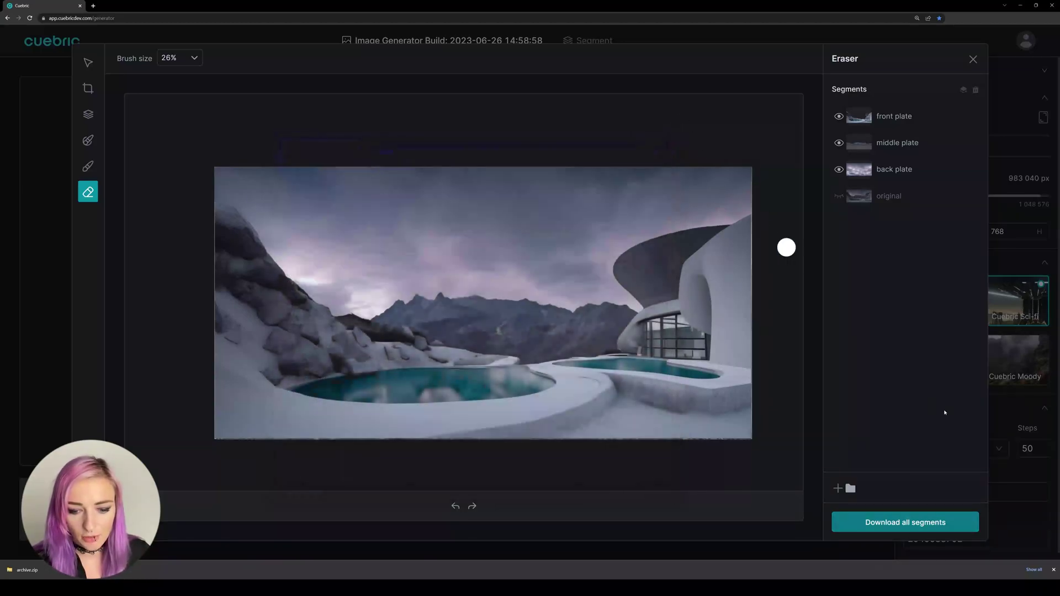
{"action": "left_click", "coordinate": [852, 490]}
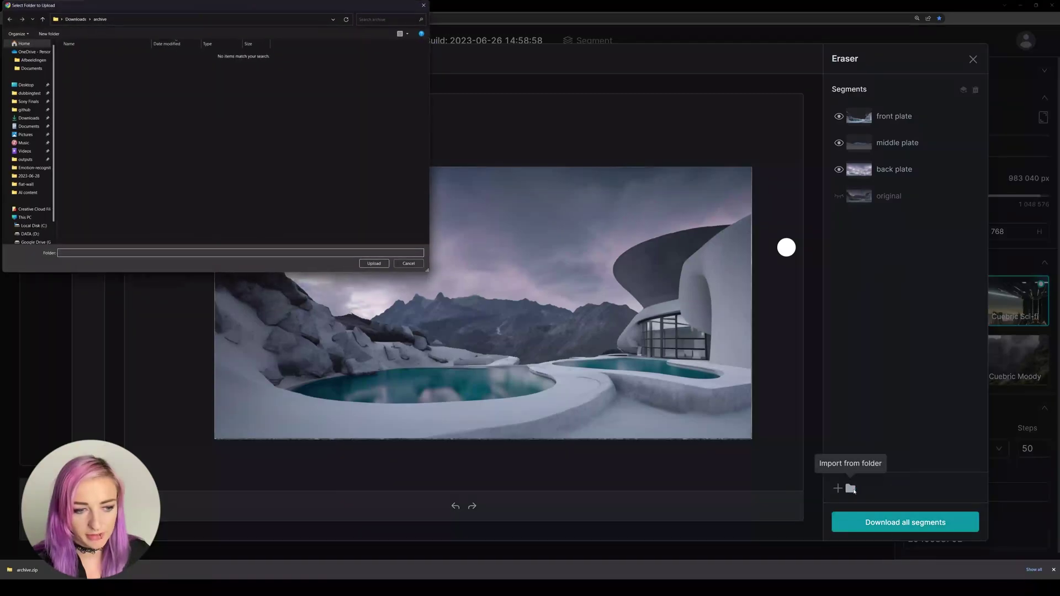
{"action": "left_click", "coordinate": [28, 118]}
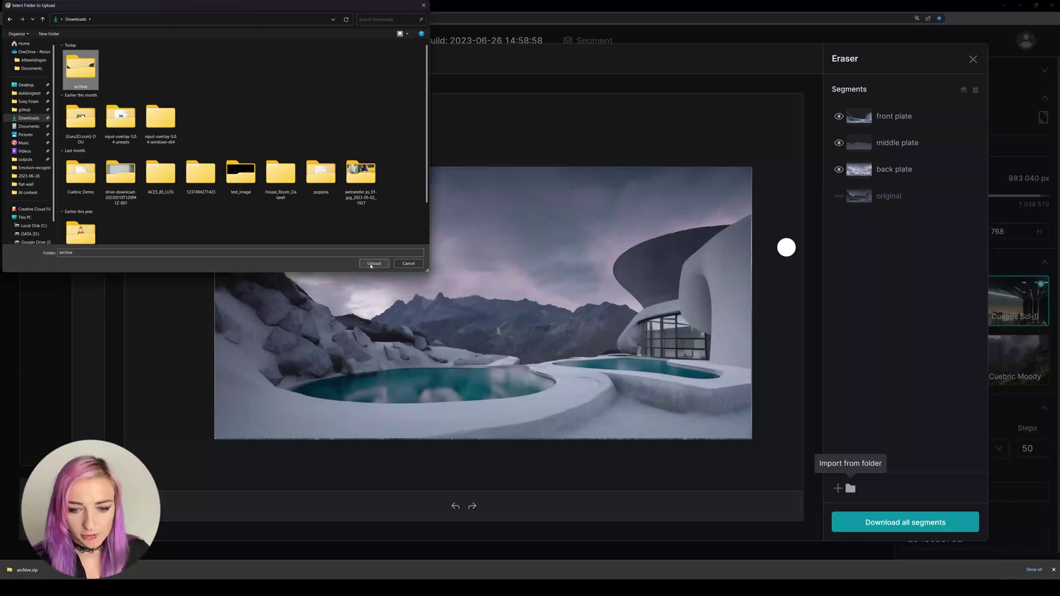
{"action": "left_click", "coordinate": [374, 264]}
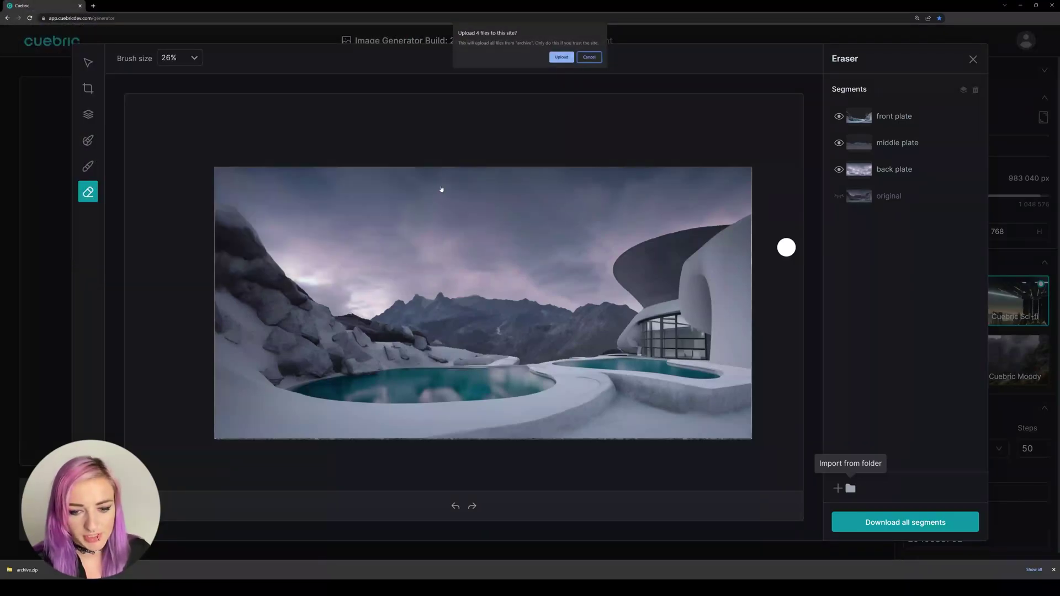
{"action": "left_click", "coordinate": [555, 58]}
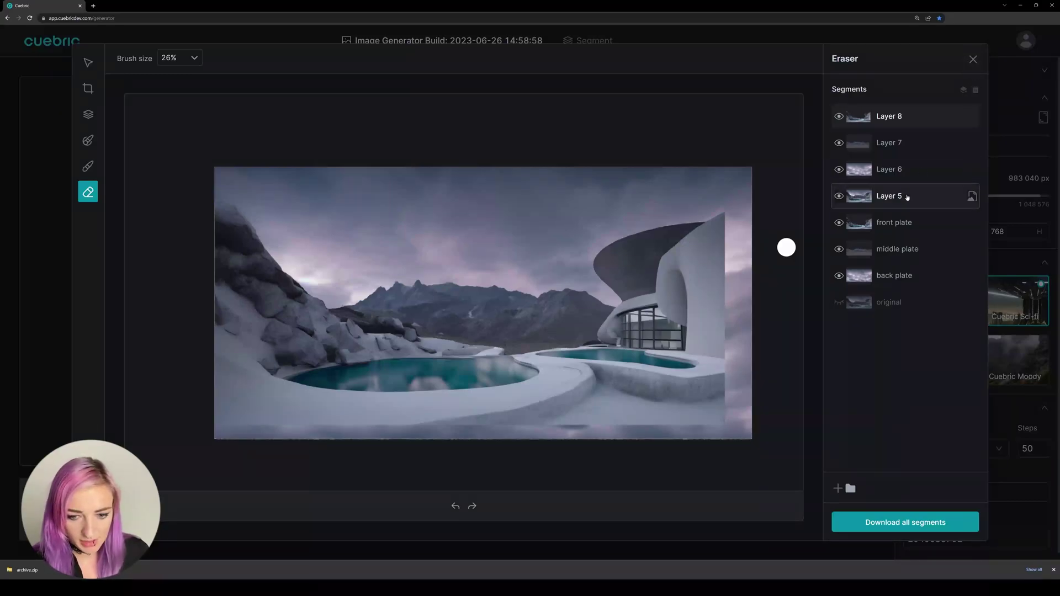
Step: Delete the imported Layers 5–8 again
{"action": "left_click", "coordinate": [976, 89]}
{"action": "left_click", "coordinate": [906, 116]}
{"action": "left_click", "coordinate": [939, 142], "text": "ctrl"}
{"action": "left_click", "coordinate": [977, 90]}
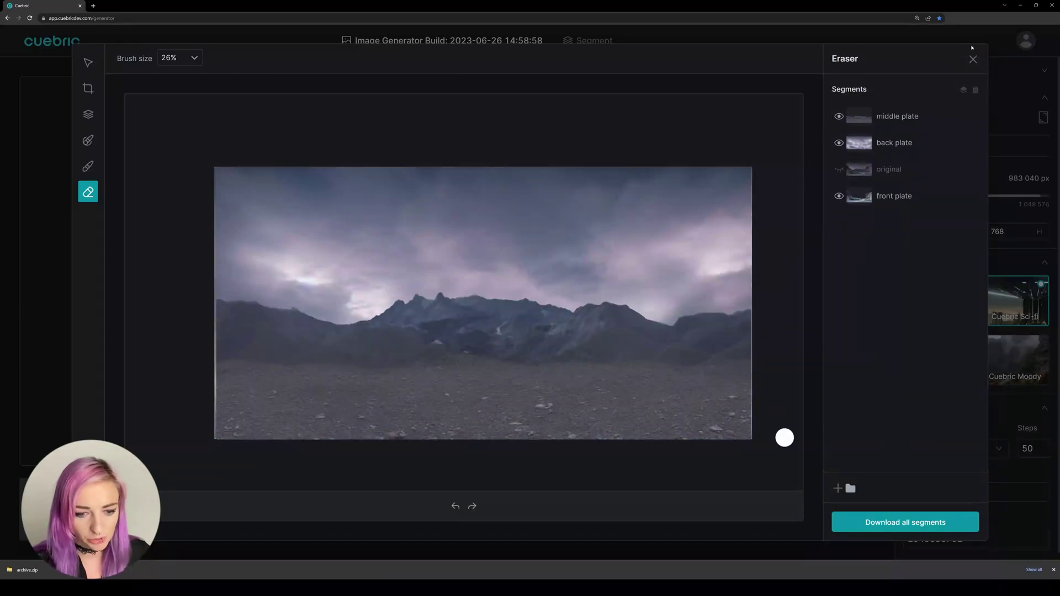
Step: Close the segment editor, choosing Discard and Close for the unsaved changes
{"action": "left_click", "coordinate": [974, 64]}
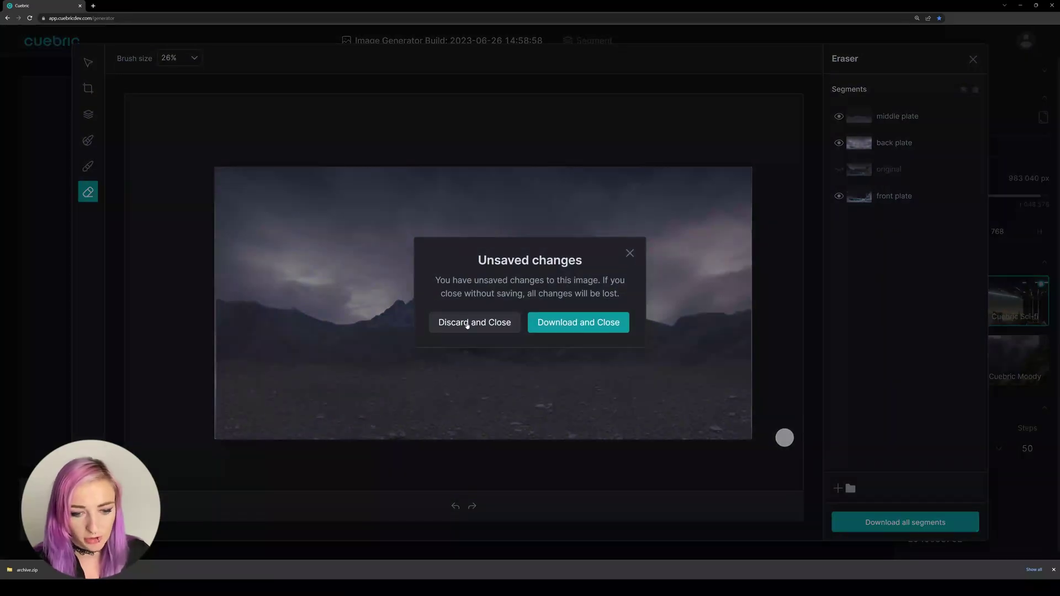
{"action": "left_click", "coordinate": [494, 331]}
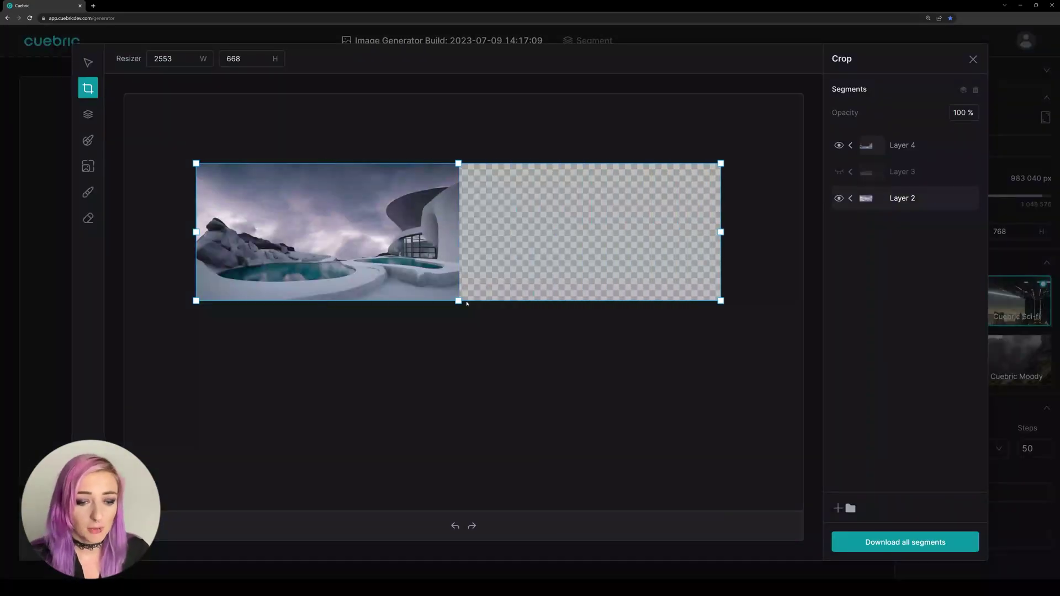
Step: Supersample the layer at 2x with the Supersample tool
{"action": "left_click", "coordinate": [88, 166]}
{"action": "left_click", "coordinate": [308, 59]}
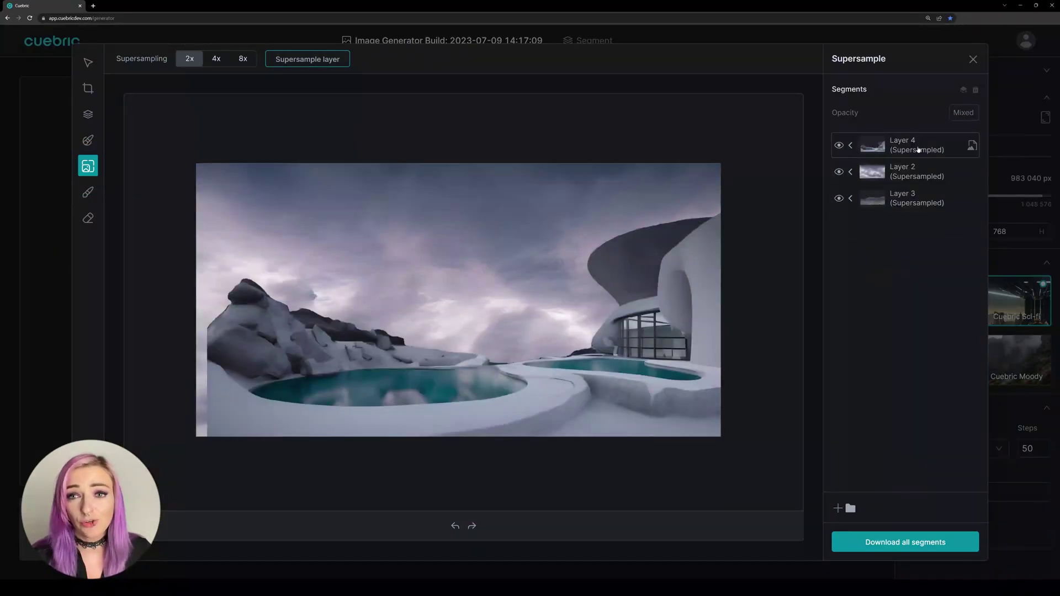
Step: Select the Layer 2 (Supersampled) segment
{"action": "left_click", "coordinate": [880, 182]}
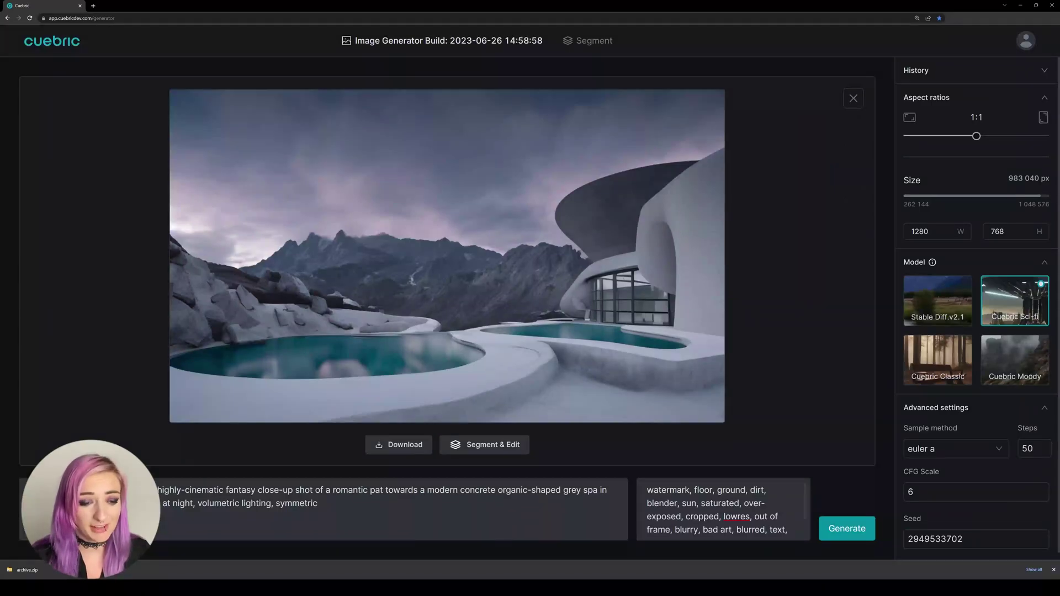